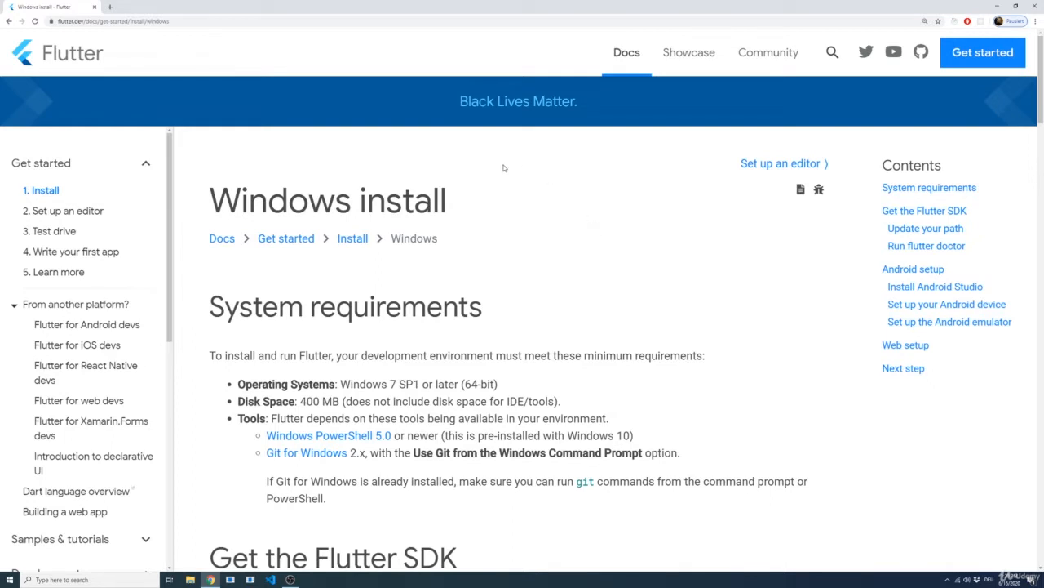
# Step: Review the system requirements and the linked Windows PowerShell 5.0 installation page, closing that page again
pyautogui.scroll(-1, 519, 267)
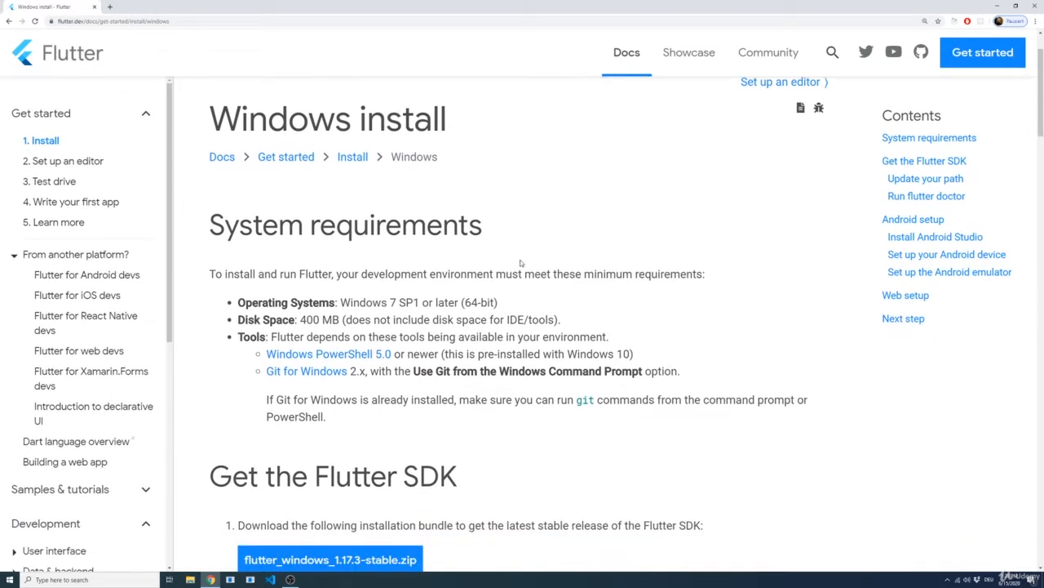
pyautogui.scroll(-1, 526, 254)
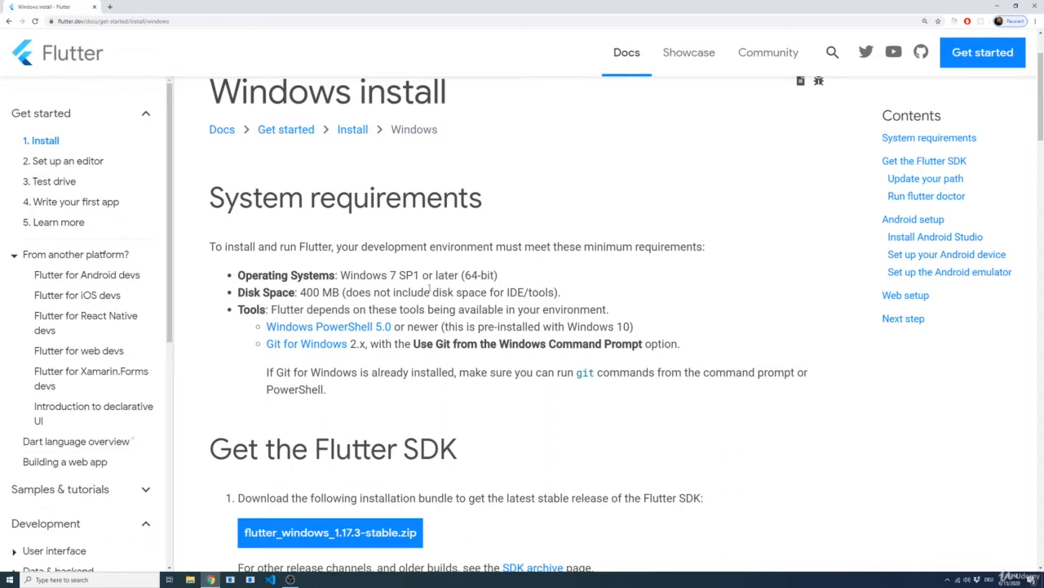
pyautogui.middleClick(361, 328)
pyautogui.click(145, 7)
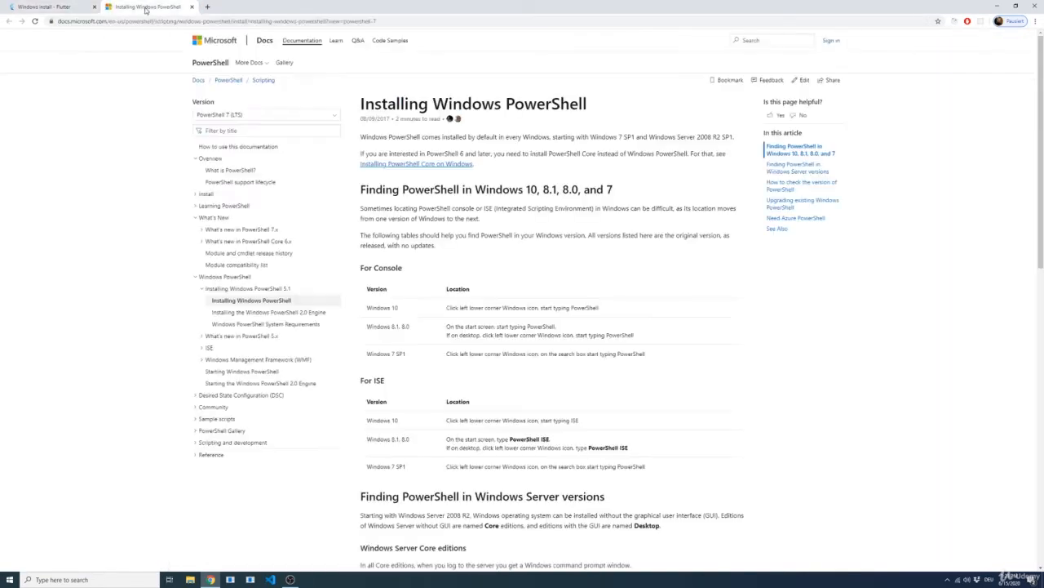
pyautogui.scroll(-1, 633, 267)
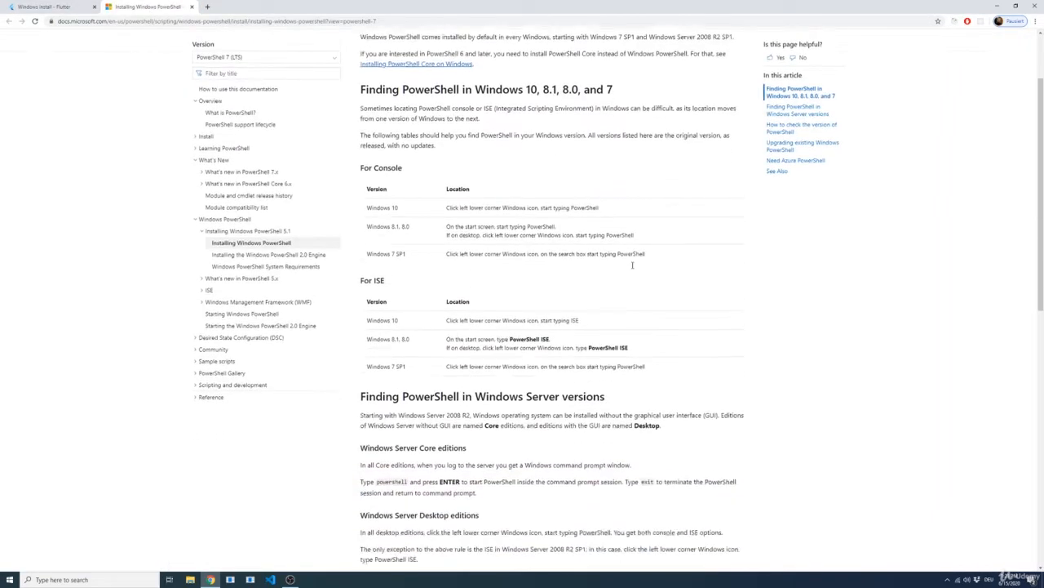
pyautogui.scroll(1, 632, 268)
pyautogui.hotkey('ctrl', 'w')
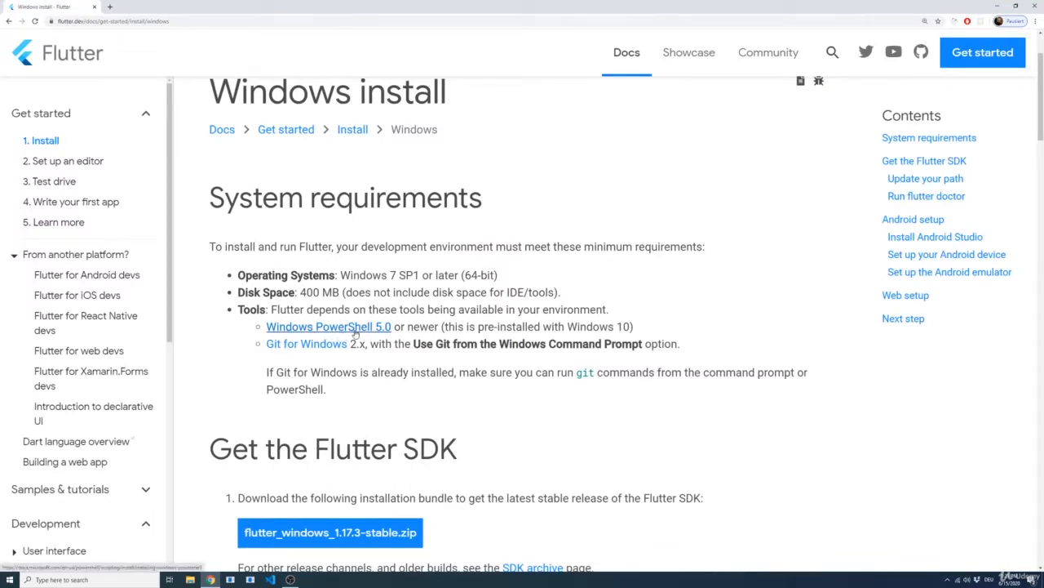
# Step: Open the Git for Windows download page from the system requirements and magnify it for reading
pyautogui.keyDown('ctrl'); pyautogui.click(292, 348); pyautogui.keyUp('ctrl')
pyautogui.click(150, 9)
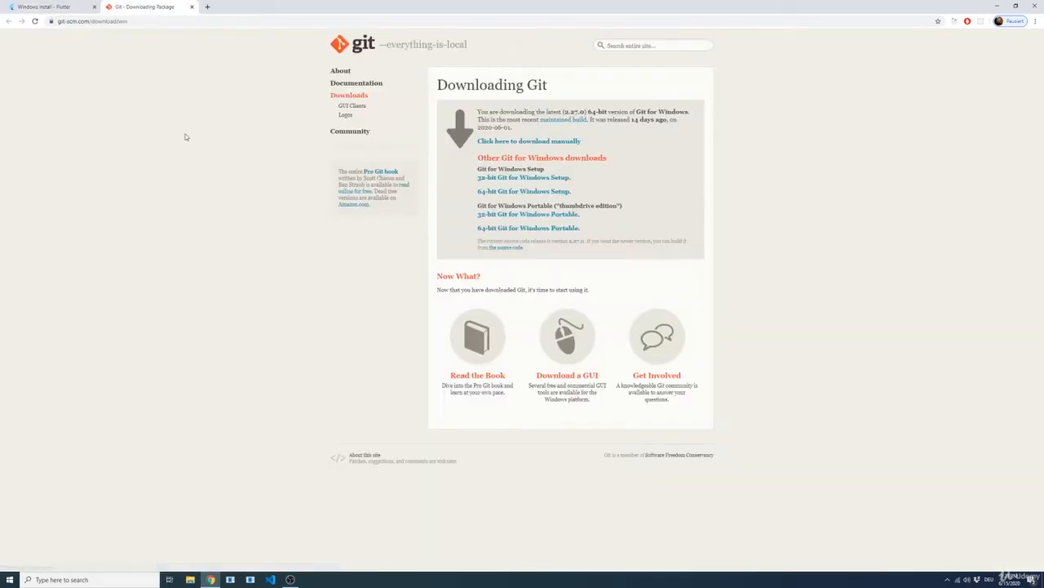
pyautogui.hotkey('ctrl', '+')
pyautogui.hotkey('ctrl', '+')
pyautogui.hotkey('ctrl', '+')
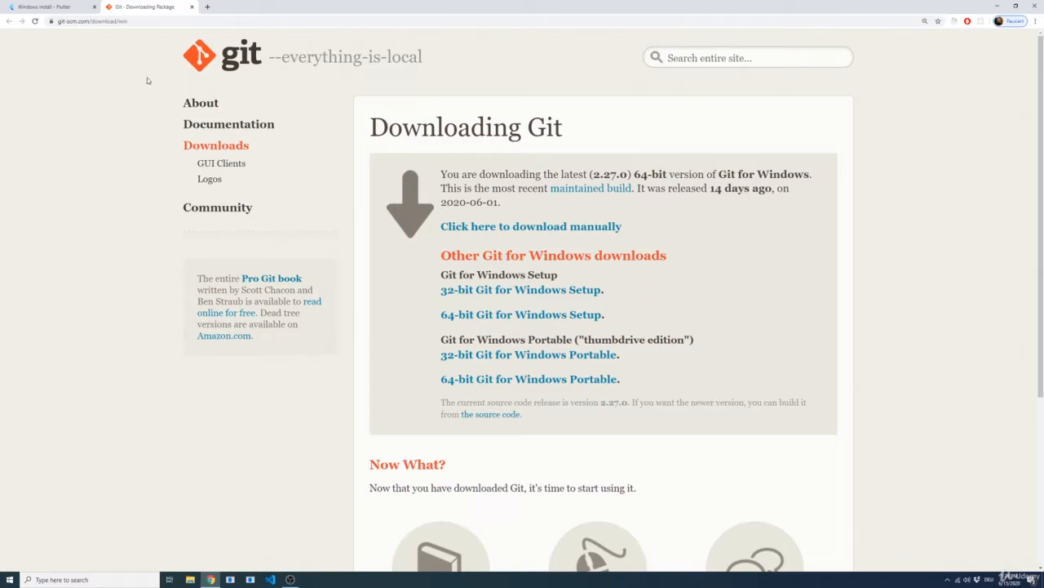
# Step: Download the 64-bit Git for Windows installer, Git-2.27.0-64-bit.exe, into the Downloads folder
pyautogui.click(57, 6)
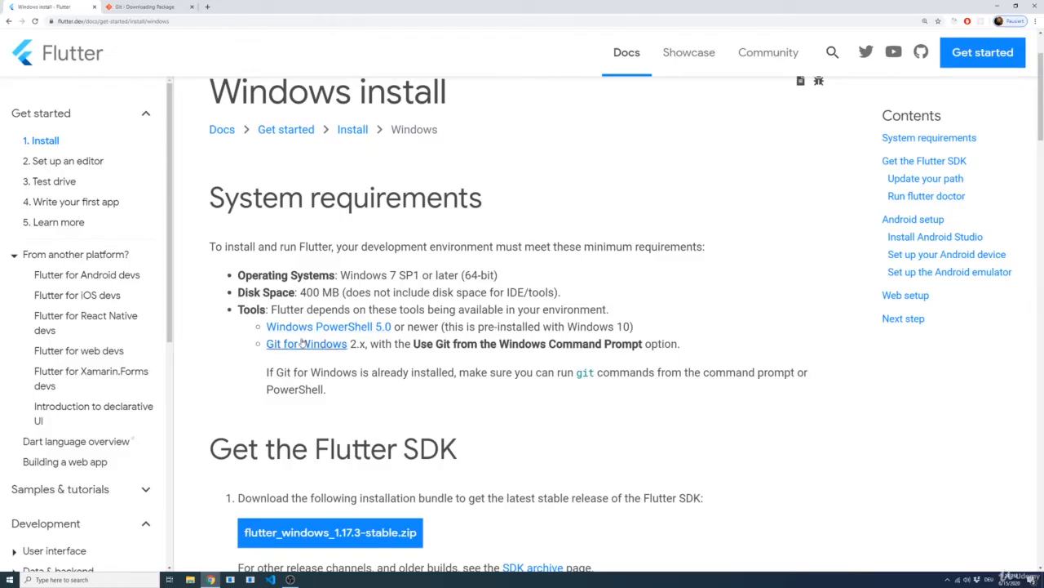
pyautogui.click(160, 12)
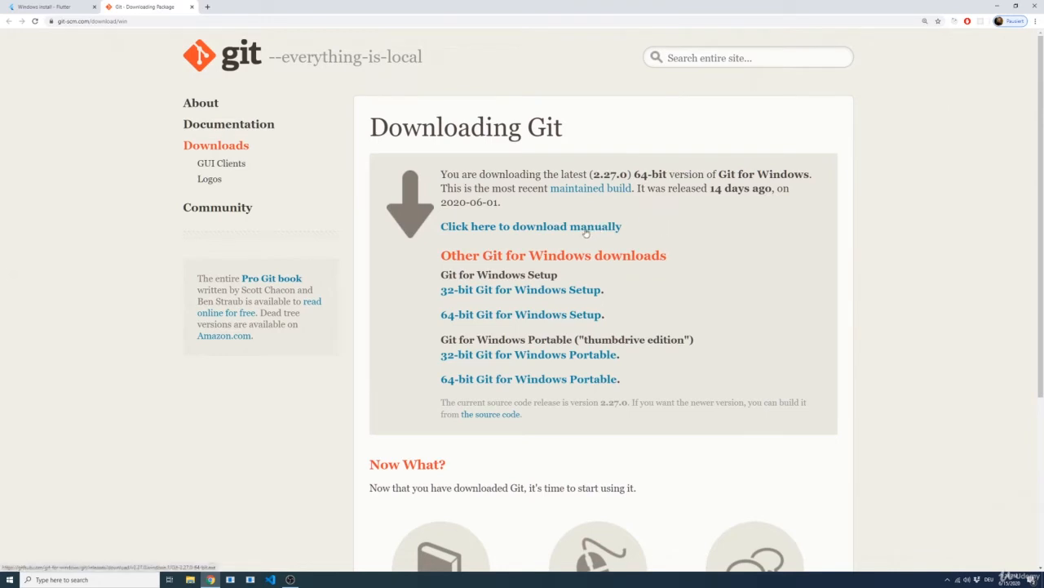
pyautogui.click(580, 230)
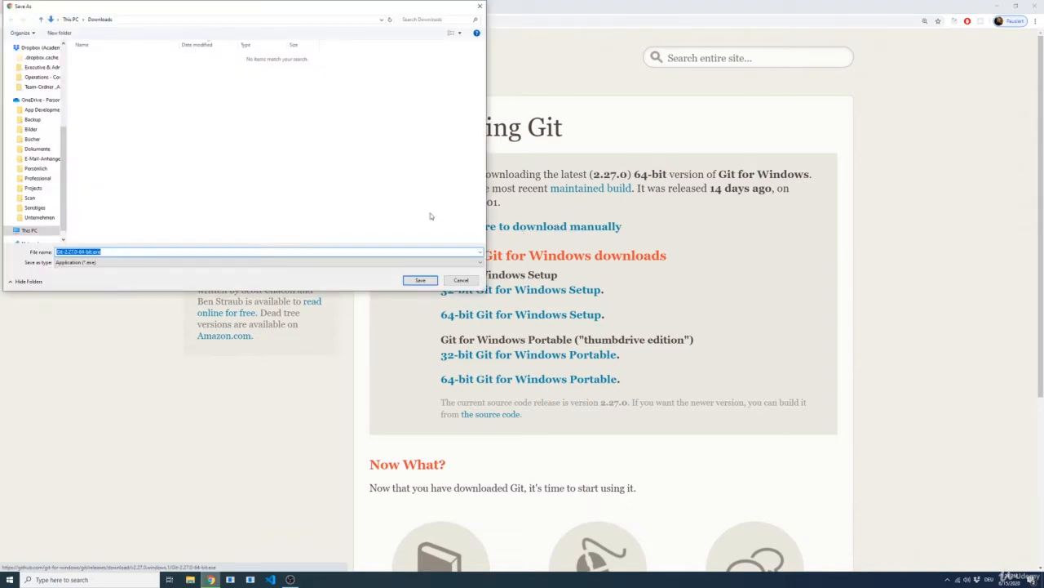
pyautogui.click(418, 281)
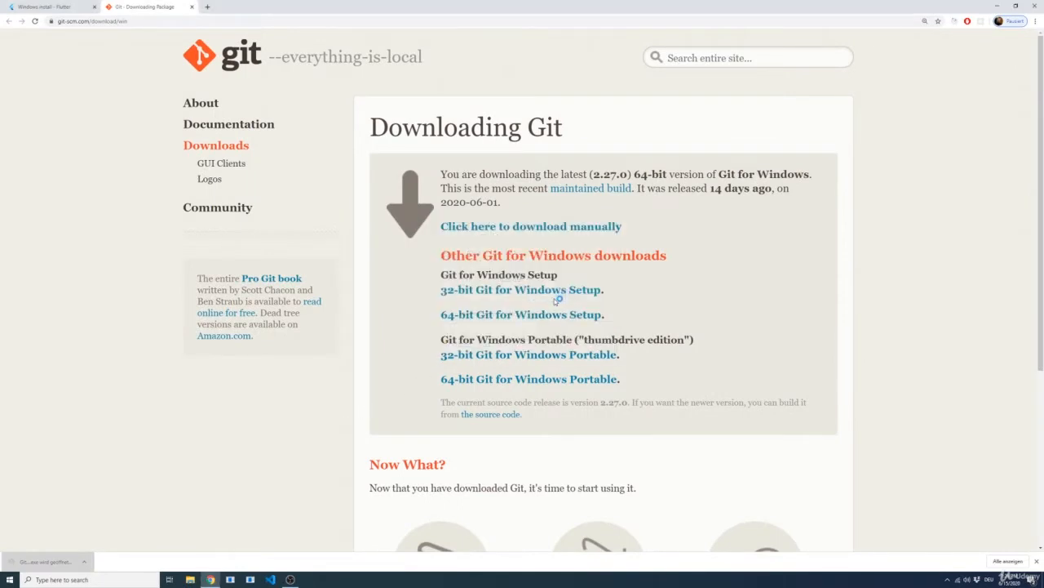
# Step: Run the Git 2.27.0 setup, accepting the licence, the preselected components and Visual Studio Code as Git's default editor
pyautogui.click(555, 299)
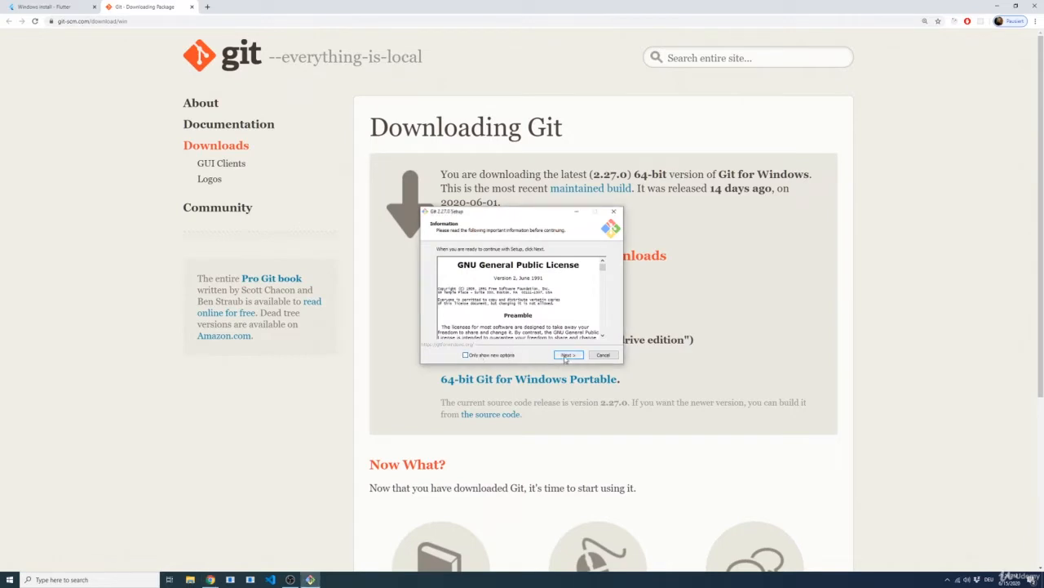
pyautogui.click(567, 355)
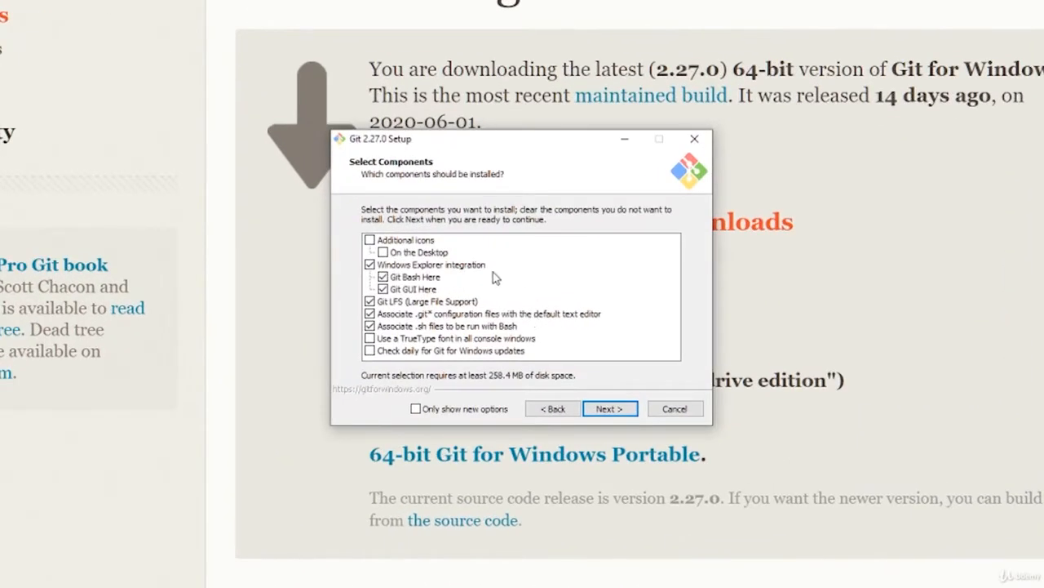
pyautogui.click(614, 417)
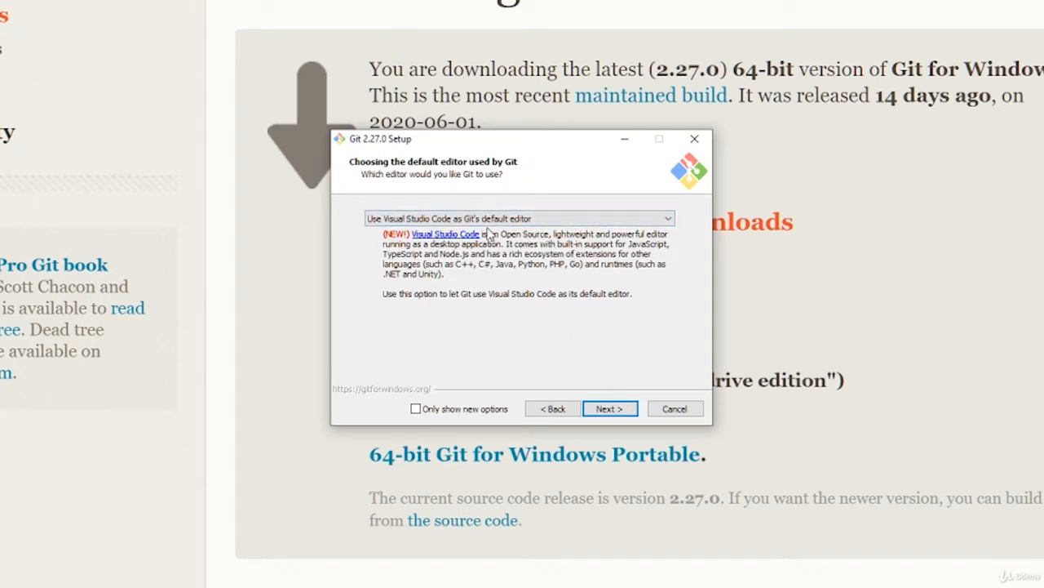
pyautogui.click(608, 418)
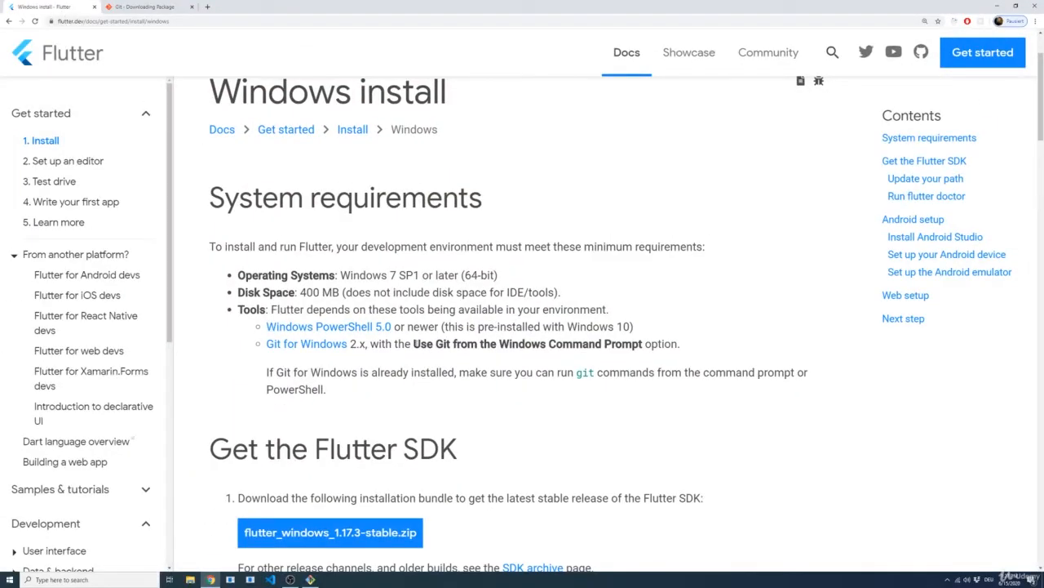
# Step: Check the Git option required by the Flutter page and accept "Git from the command line and also from 3rd-party software" in the setup
pyautogui.moveTo(413, 344); pyautogui.dragTo(642, 344)
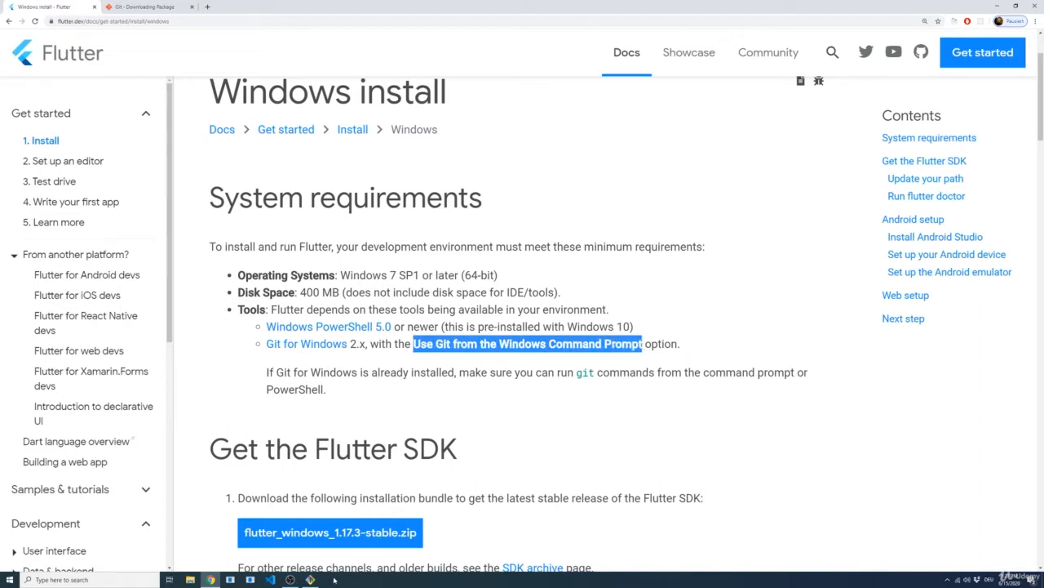
pyautogui.click(311, 579)
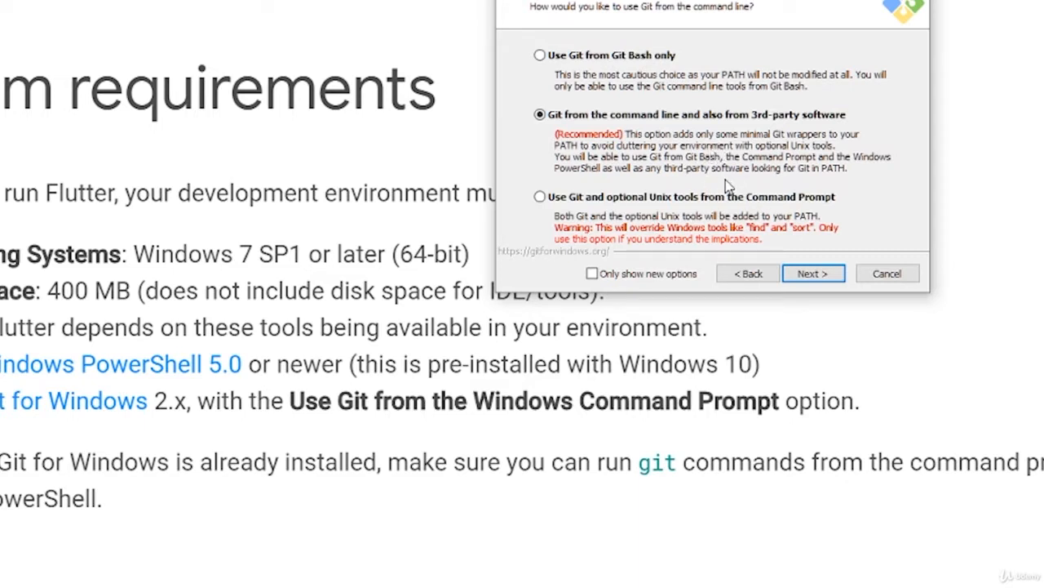
pyautogui.click(813, 276)
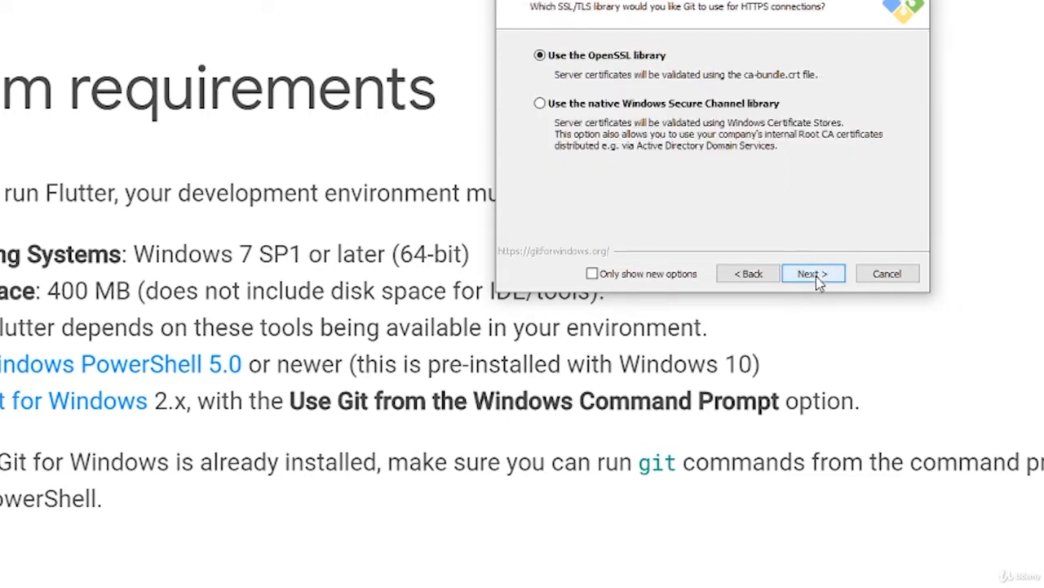
# Step: Accept the OpenSSL library, Windows-style checkout with Unix-style commit line endings, and MinTTY as the terminal emulator
pyautogui.click(816, 276)
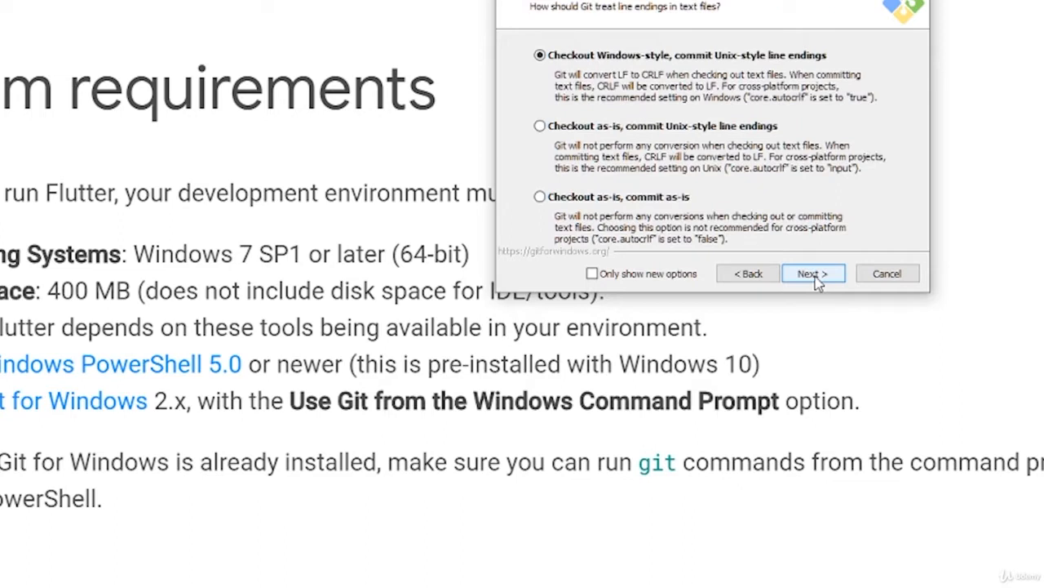
pyautogui.click(821, 277)
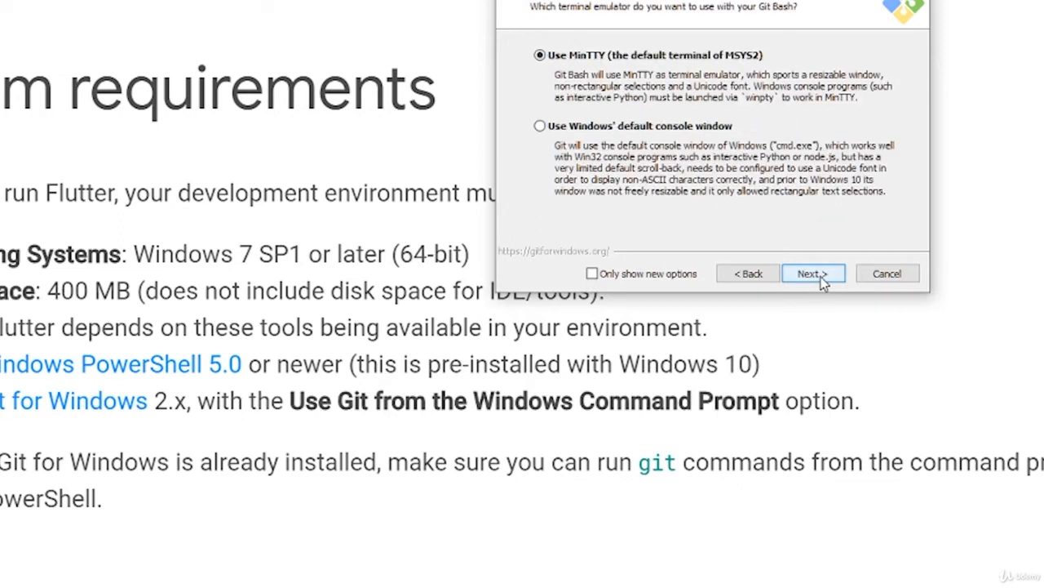
pyautogui.click(821, 276)
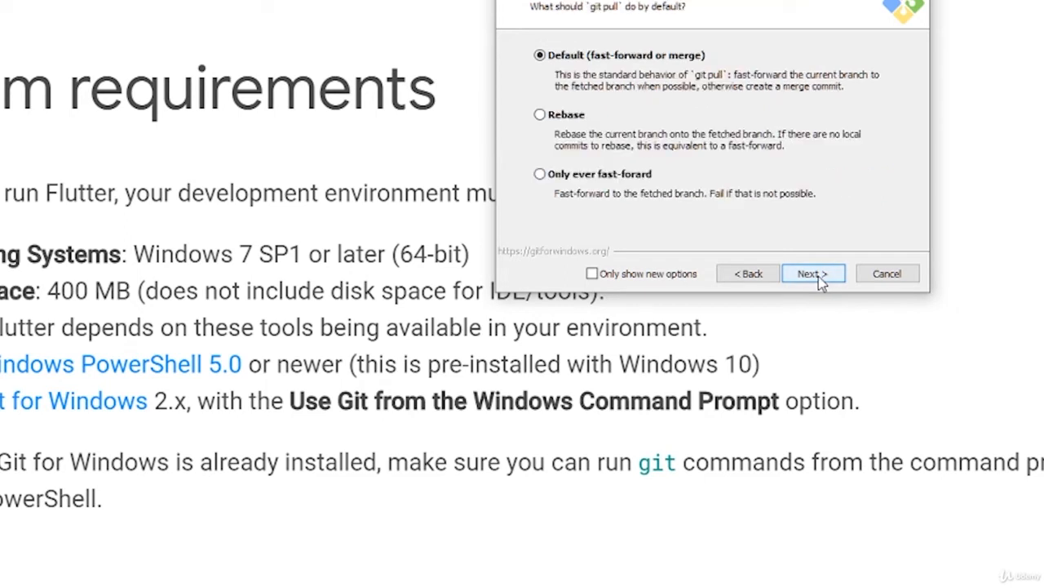
# Step: Keep the default git pull behavior, file system caching and Git Credential Manager without pseudo console support, then install Git and finish the setup
pyautogui.click(820, 276)
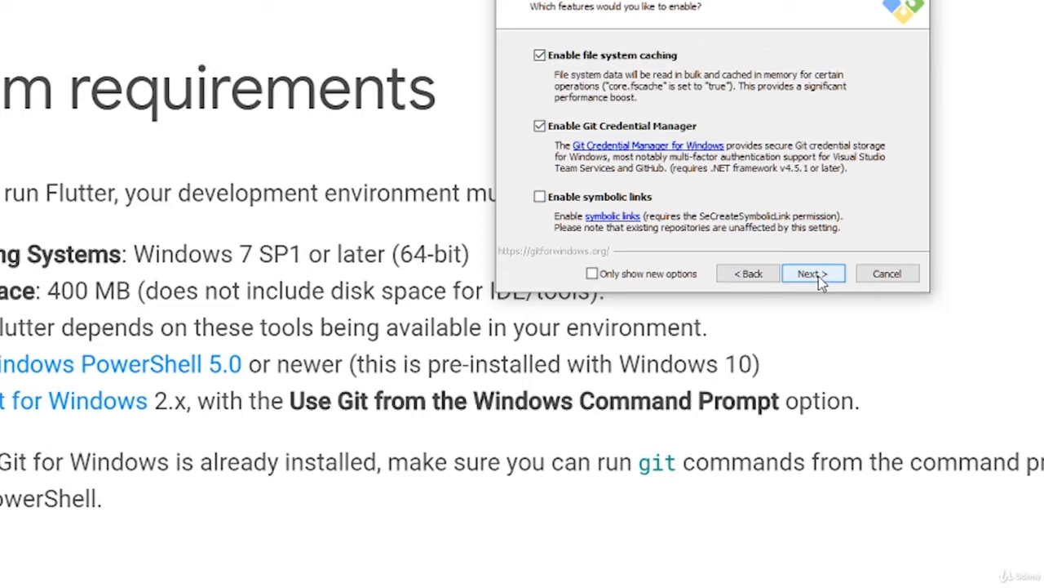
pyautogui.click(821, 276)
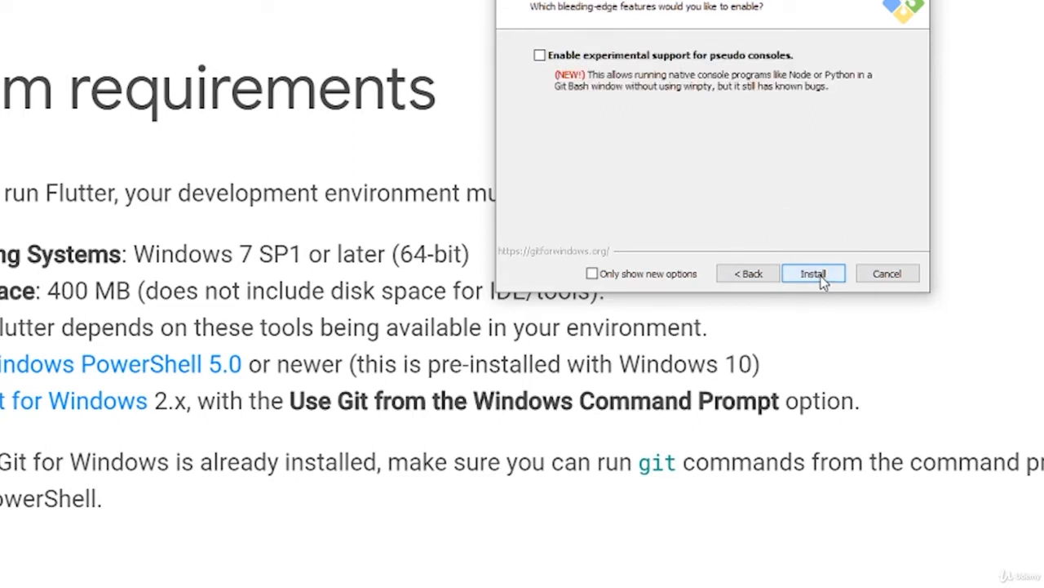
pyautogui.click(813, 274)
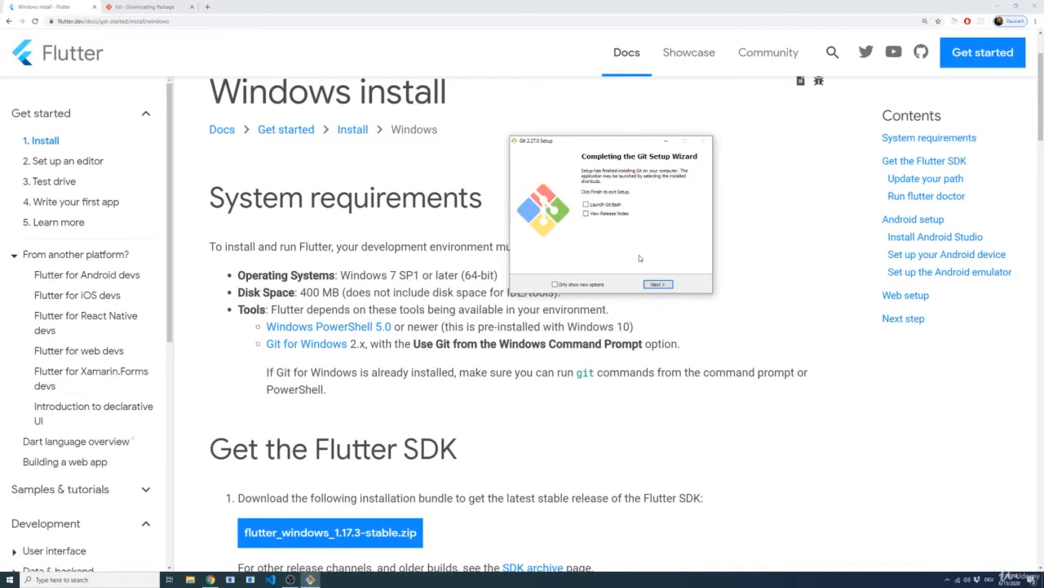
pyautogui.click(659, 284)
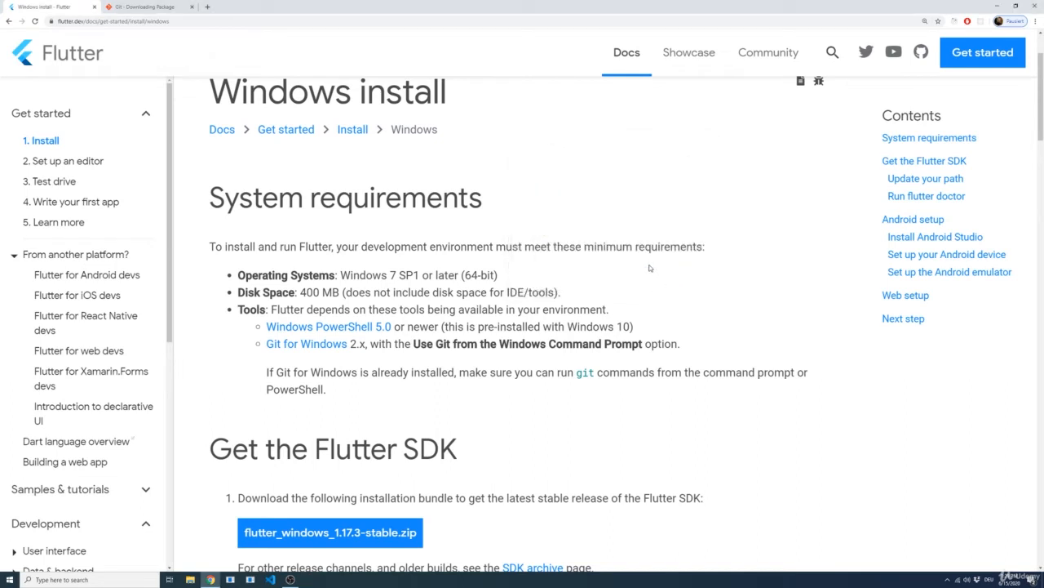
# Step: Switch to Windows PowerShell, run the git command to verify the Git installation, and close the console
pyautogui.press('super')
pyautogui.write('power')
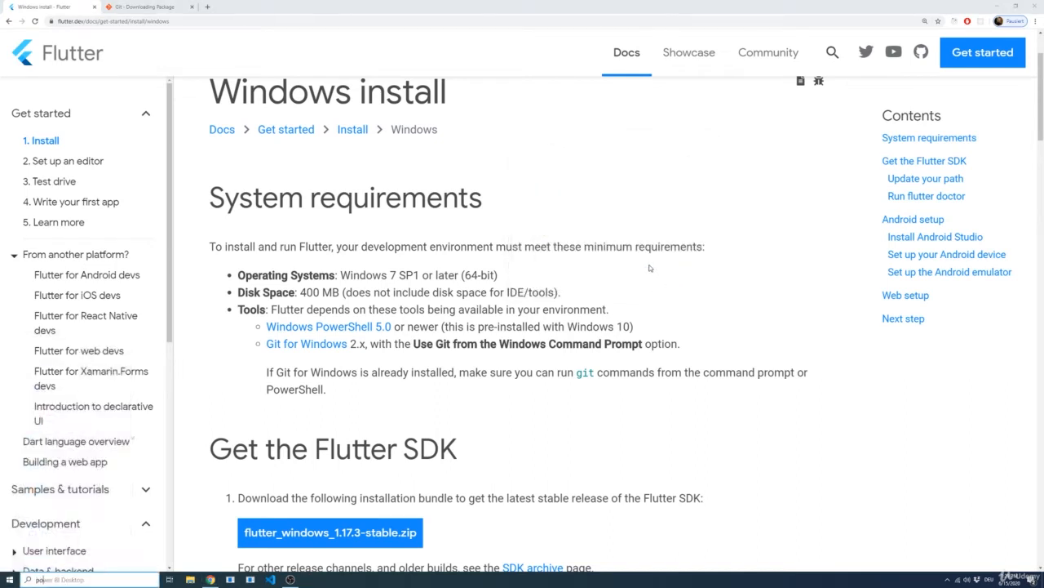
pyautogui.write('shell')
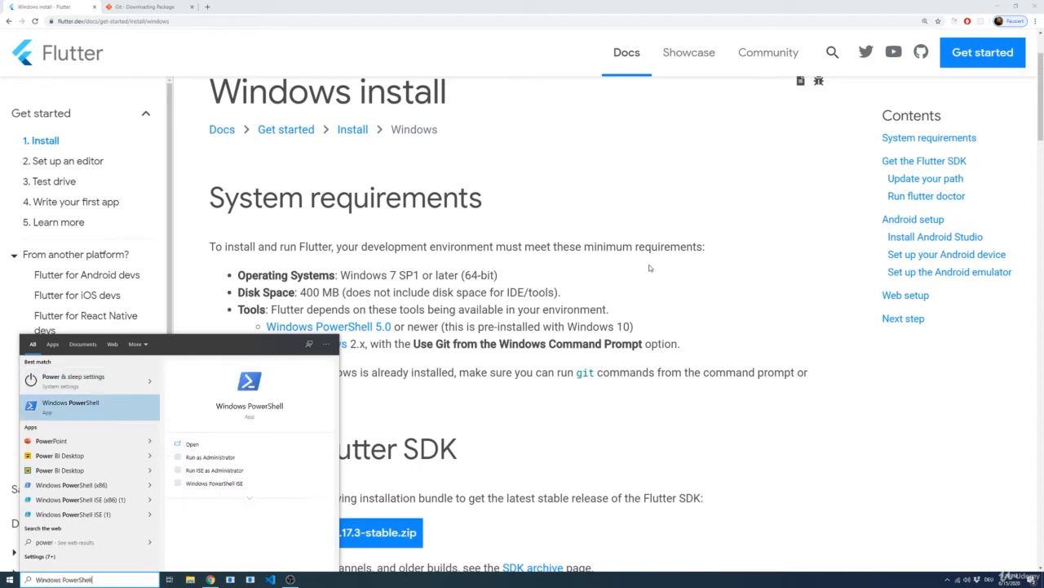
pyautogui.press('Return')
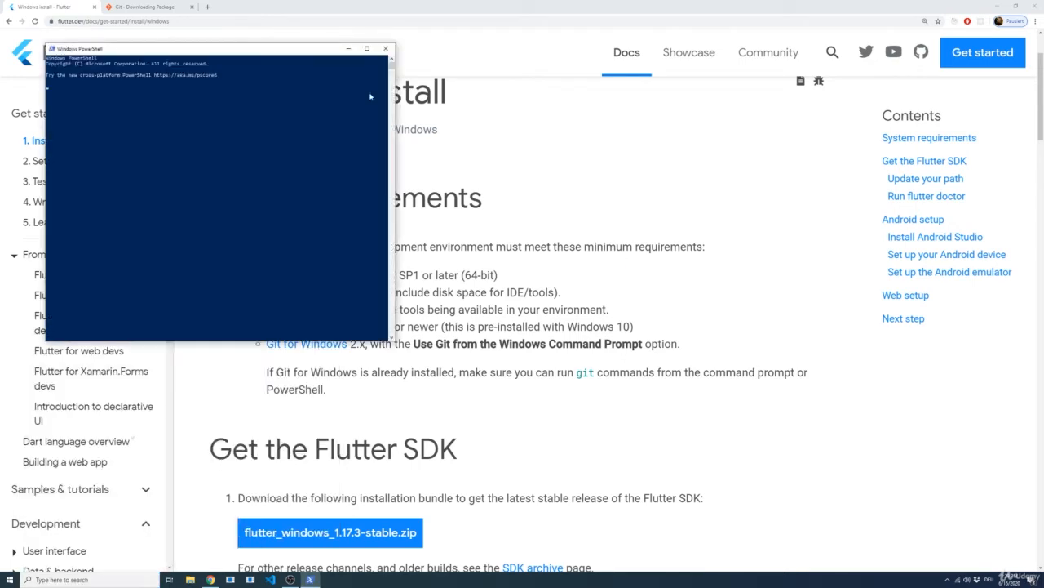
pyautogui.click(347, 139)
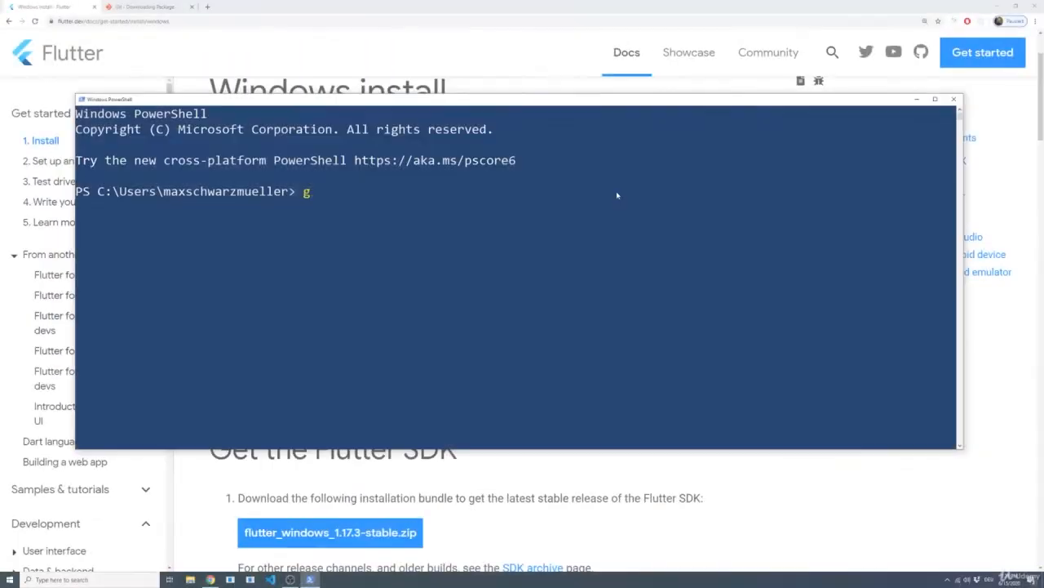
pyautogui.write('it')
pyautogui.press('Return')
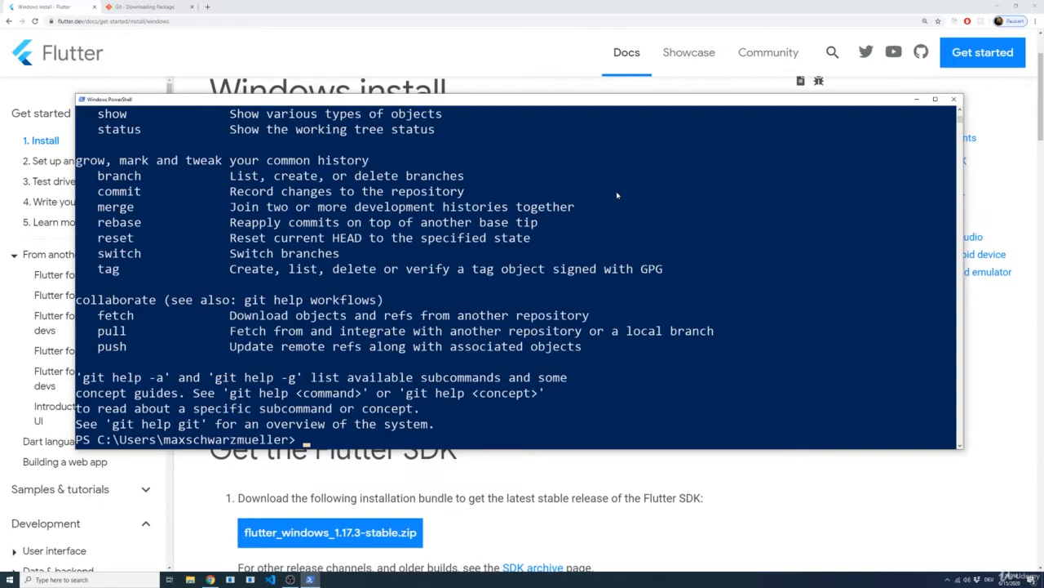
pyautogui.click(955, 100)
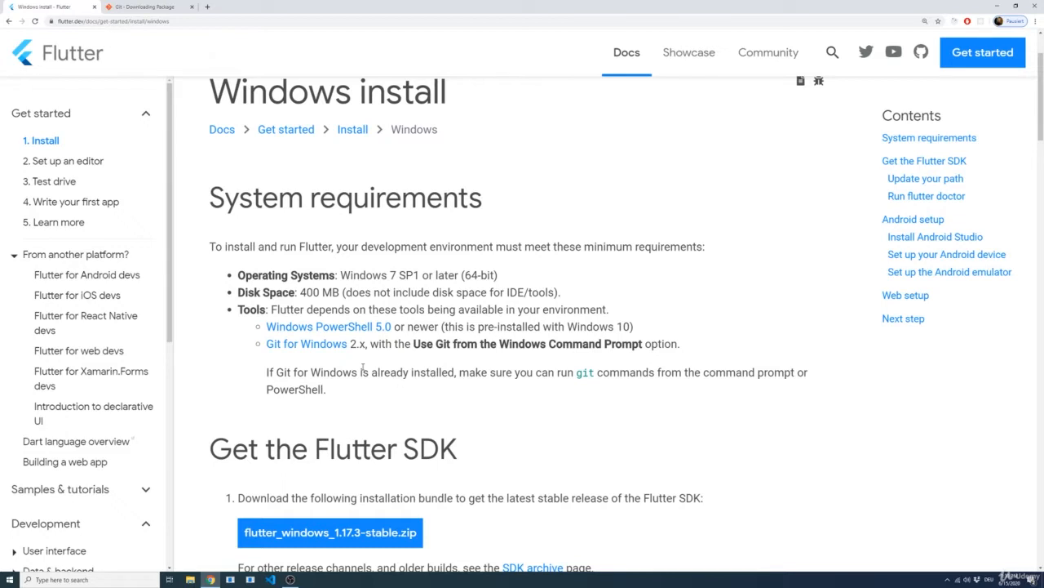
# Step: Download the stable Flutter SDK bundle flutter_windows_1.17.3-stable.zip from the "Get the Flutter SDK" section and save it
pyautogui.scroll(-1, 335, 351)
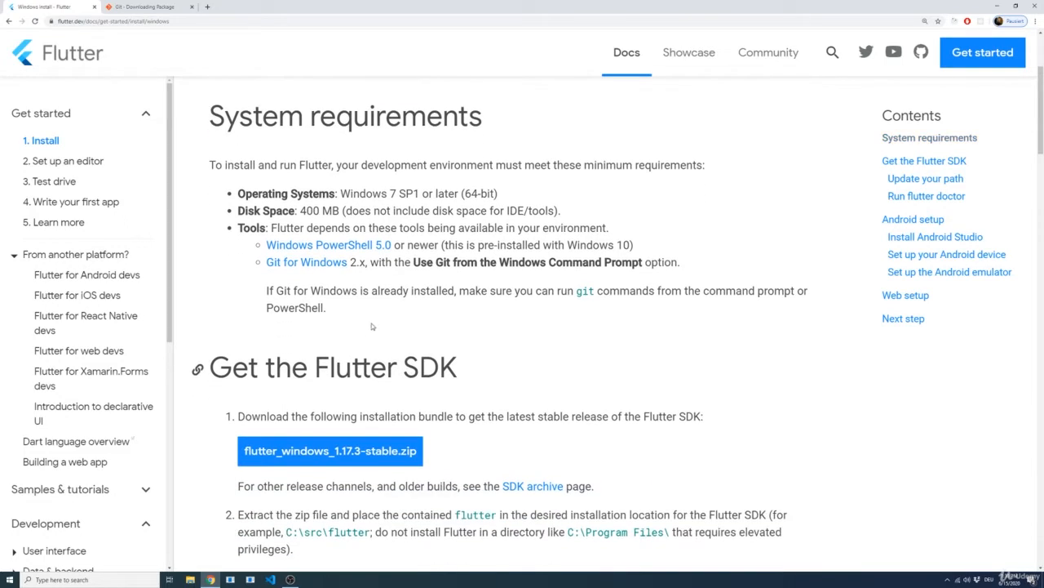
pyautogui.scroll(-2, 371, 326)
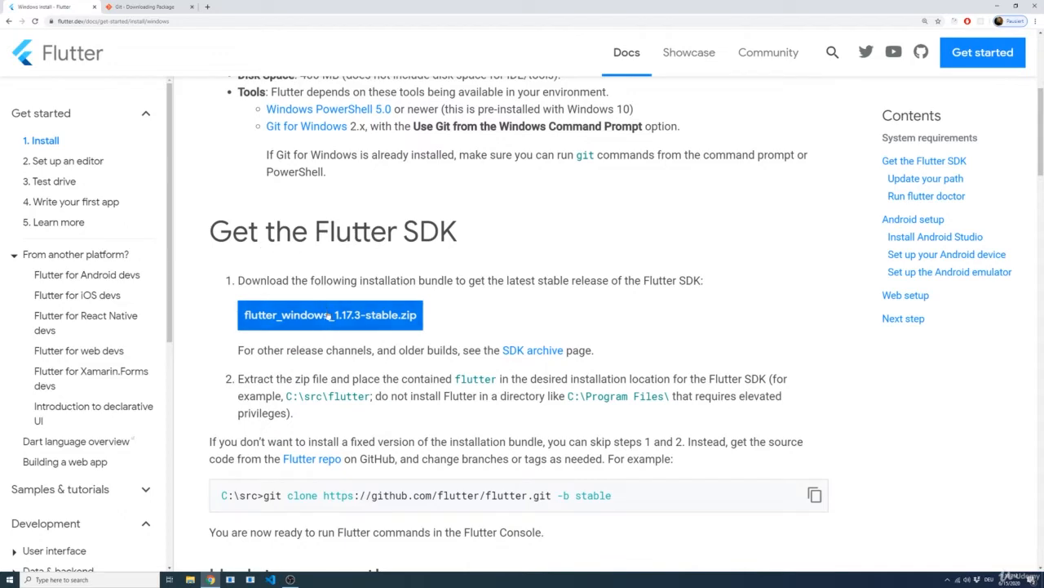
pyautogui.click(359, 318)
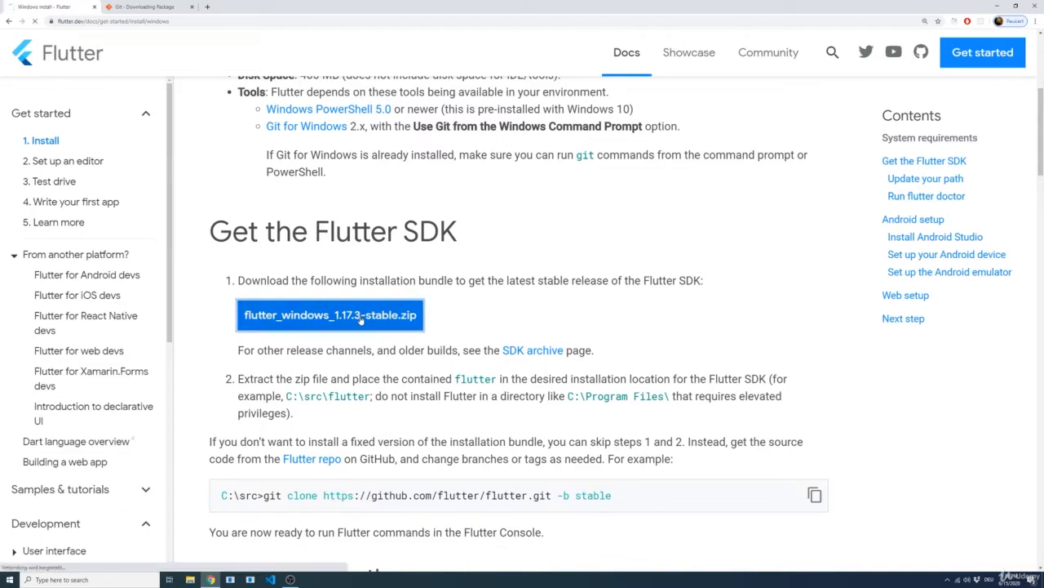
pyautogui.click(418, 281)
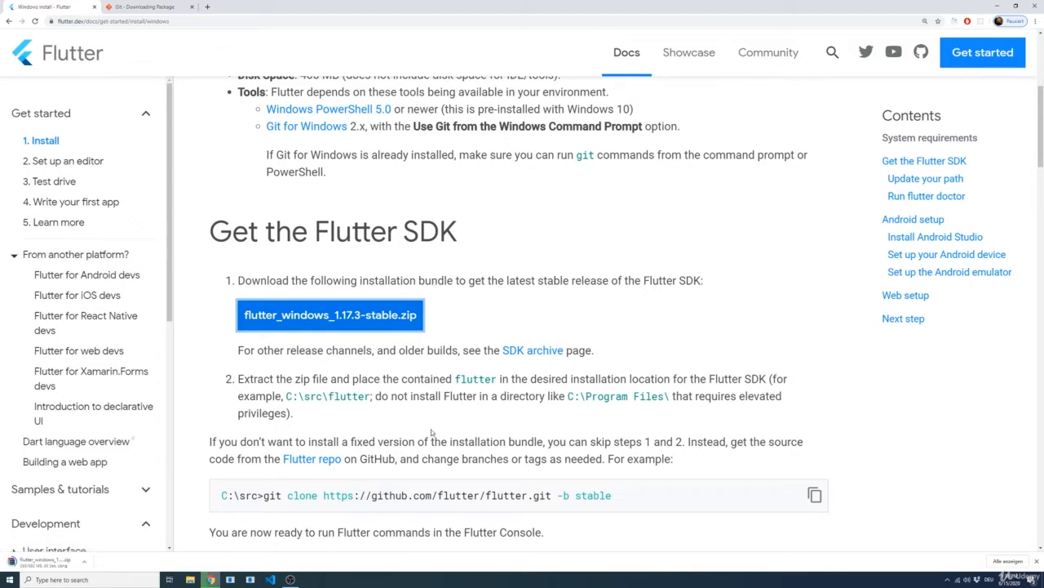
# Step: Open the downloaded flutter_windows_1.17.3-stable.zip in WinRAR and extract its flutter folder into D:\development
pyautogui.click(49, 561)
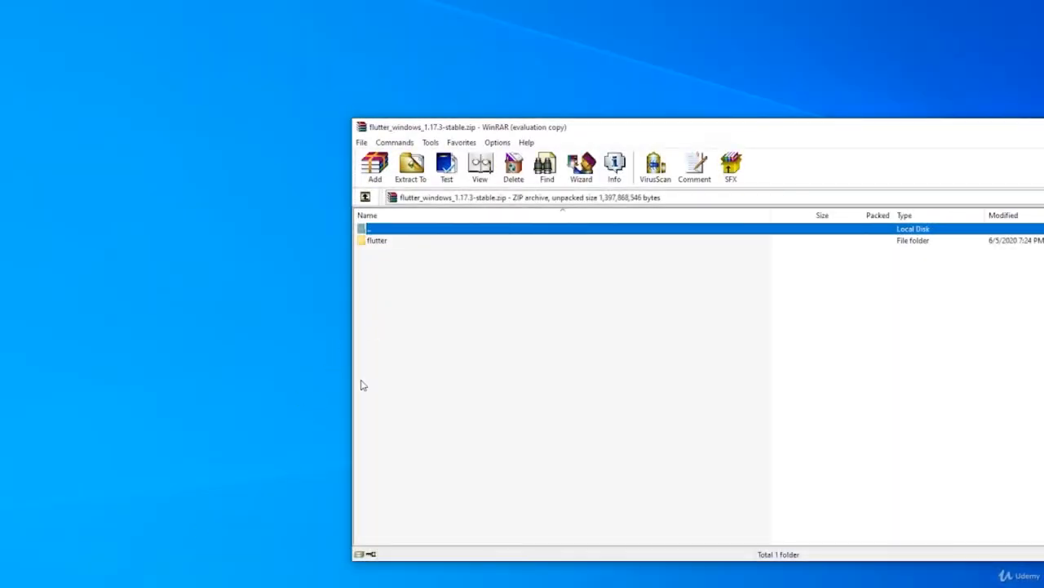
pyautogui.click(381, 245)
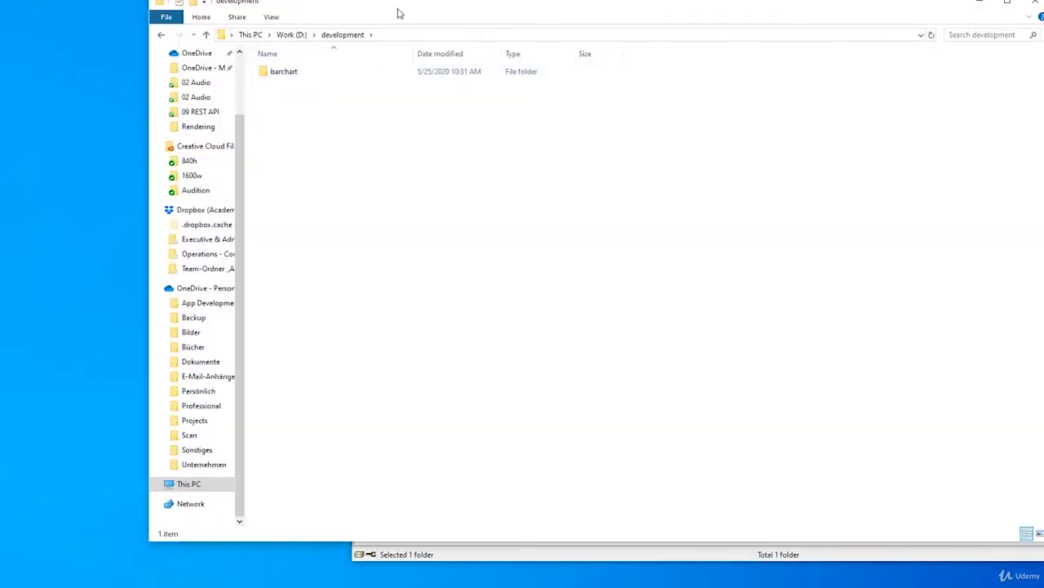
pyautogui.moveTo(396, 11); pyautogui.dragTo(252, 59)
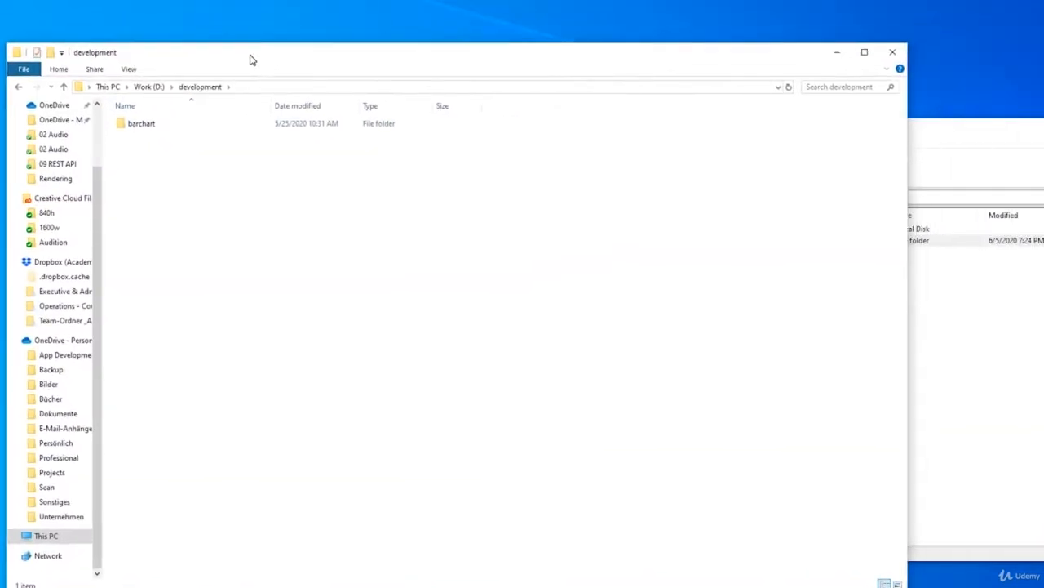
pyautogui.click(258, 86)
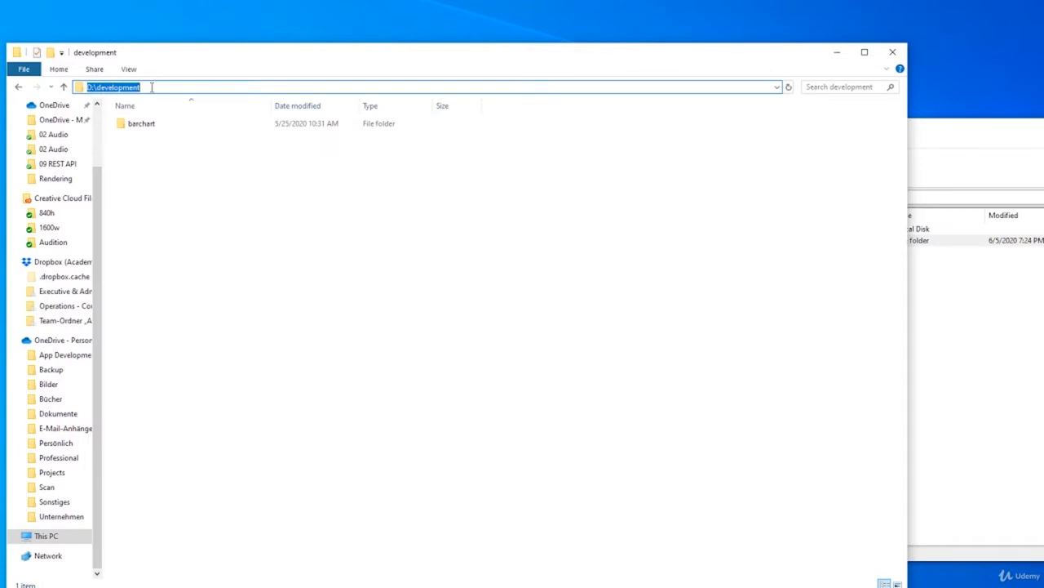
pyautogui.moveTo(152, 88); pyautogui.dragTo(97, 88)
pyautogui.moveTo(186, 59); pyautogui.dragTo(121, 58)
pyautogui.click(133, 163)
pyautogui.click(870, 398)
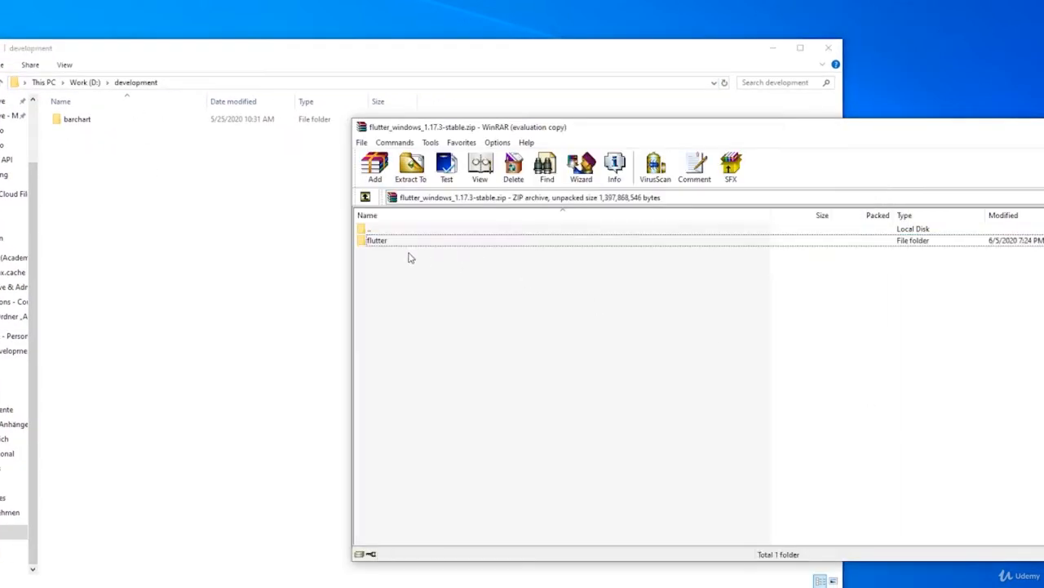
pyautogui.moveTo(377, 241); pyautogui.dragTo(192, 209)
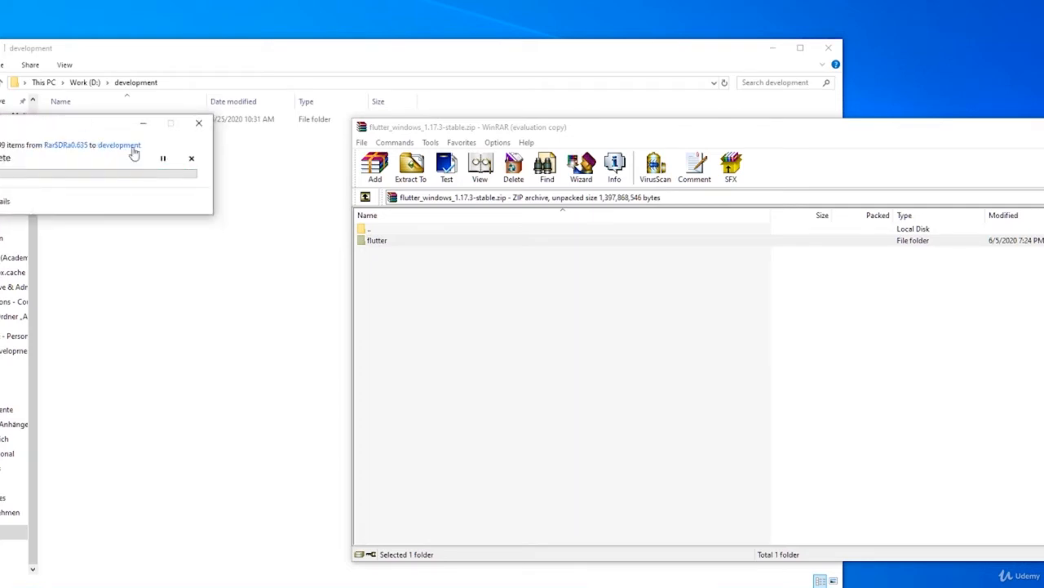
pyautogui.moveTo(80, 128); pyautogui.dragTo(411, 179)
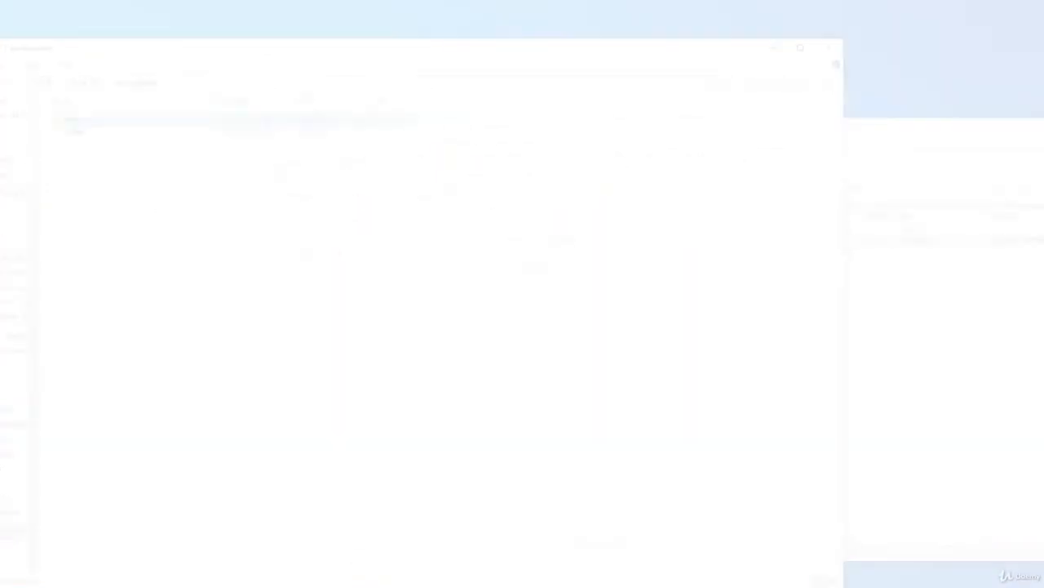
# Step: Permanently delete the barchart folder from D:\development and open the extracted flutter folder
pyautogui.hotkey('shift', 'Delete')
pyautogui.press('Return')
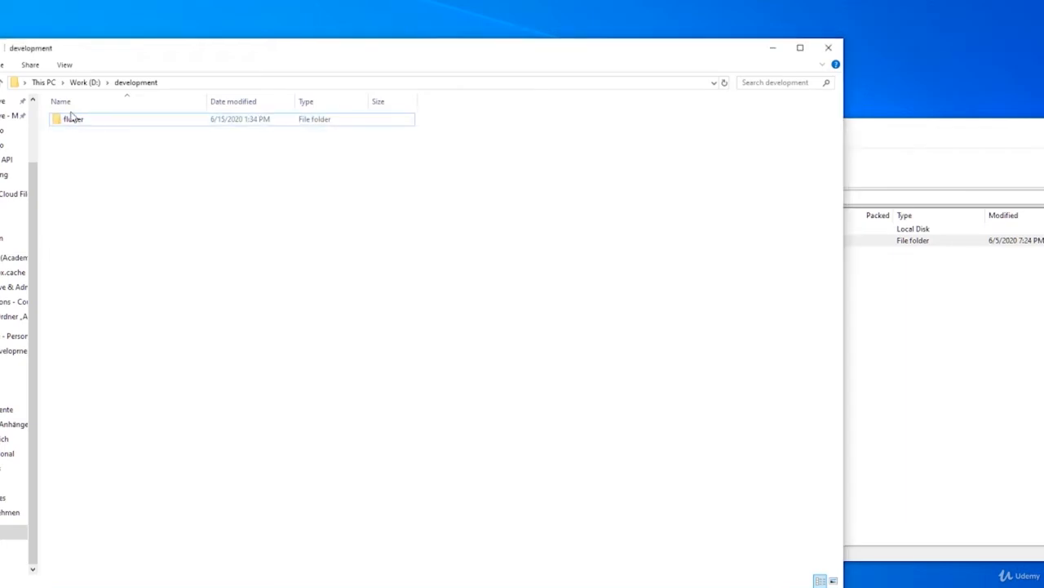
pyautogui.click(73, 122)
pyautogui.doubleClick(73, 122)
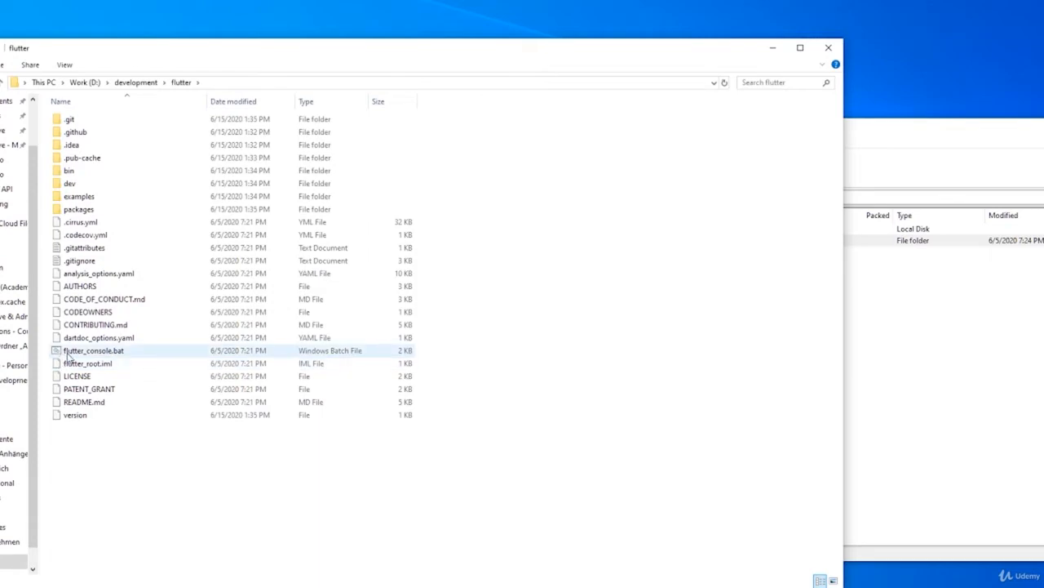
# Step: Launch the Flutter Console from flutter_console.bat, move its window into full view and enlarge its text
pyautogui.click(71, 353)
pyautogui.click(159, 455)
pyautogui.click(112, 353)
pyautogui.doubleClick(112, 353)
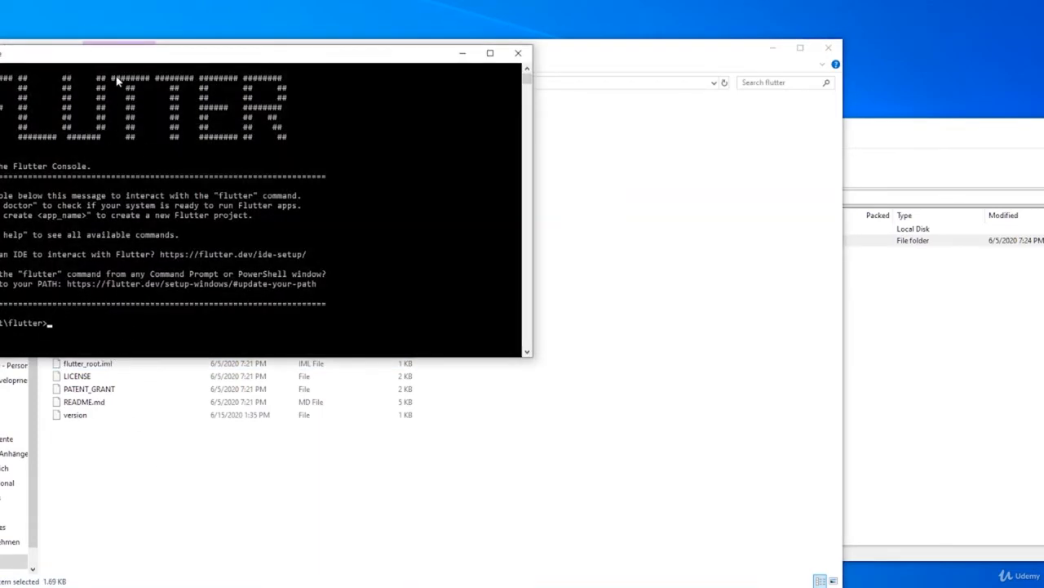
pyautogui.moveTo(108, 57); pyautogui.dragTo(271, 128)
pyautogui.click(281, 209)
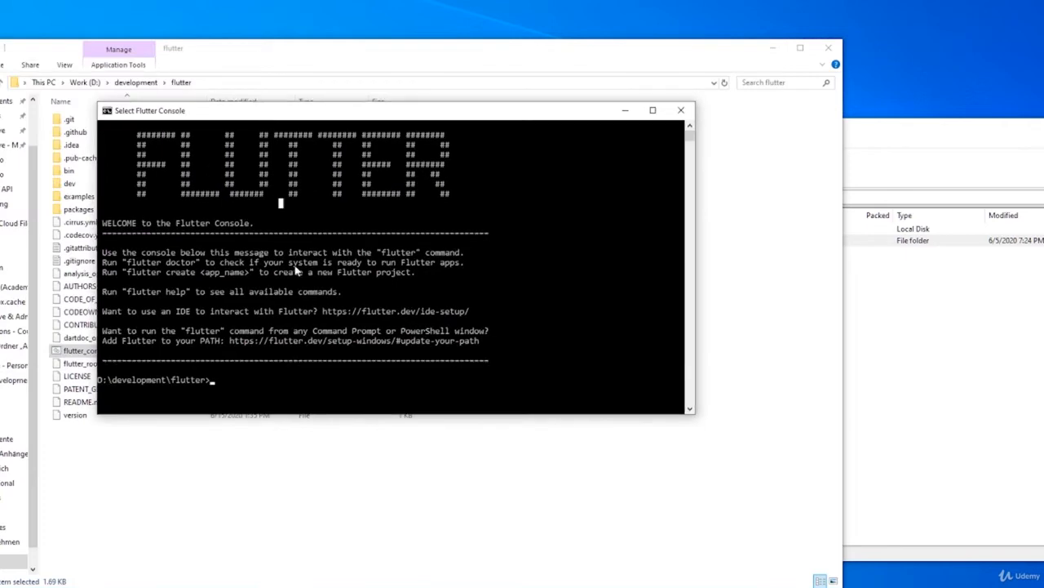
pyautogui.keyDown('ctrl'); pyautogui.scroll(3, 250, 334); pyautogui.keyUp('ctrl')
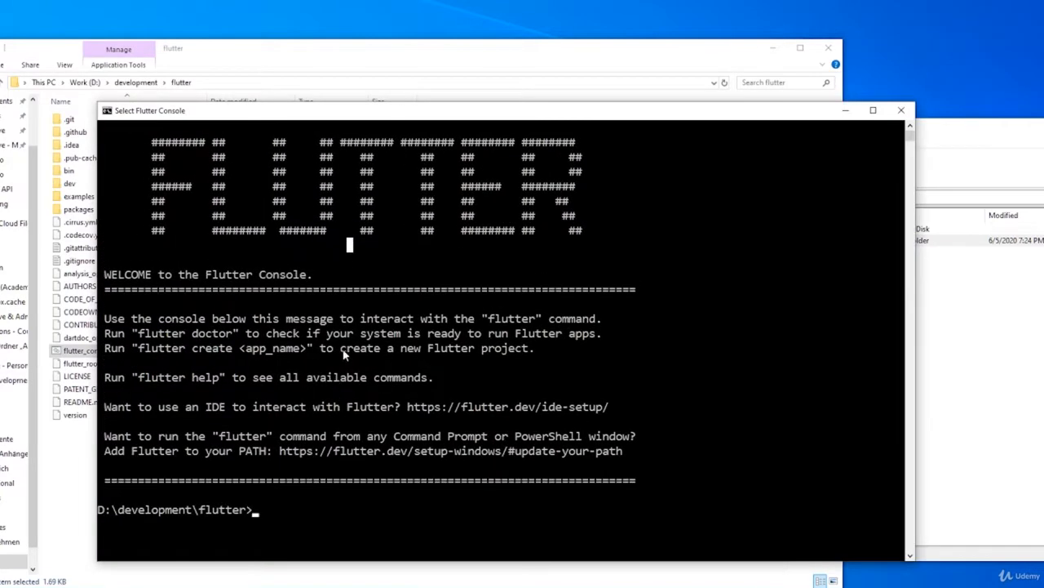
pyautogui.keyDown('ctrl'); pyautogui.scroll(2, 307, 144); pyautogui.keyUp('ctrl')
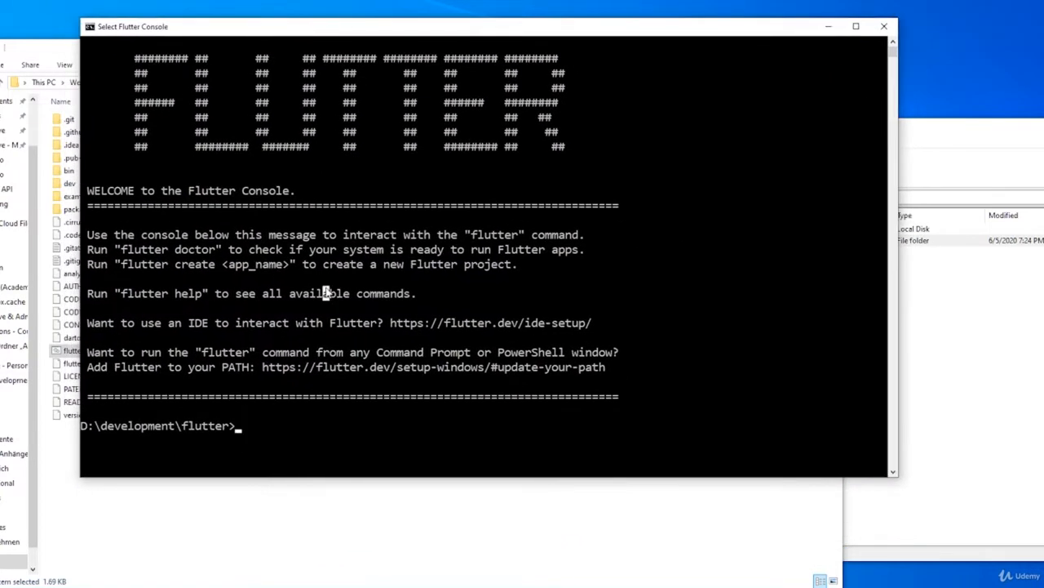
# Step: Run the flutter command in the Flutter Console to check that the SDK works
pyautogui.write('flutter')
pyautogui.press('Return')
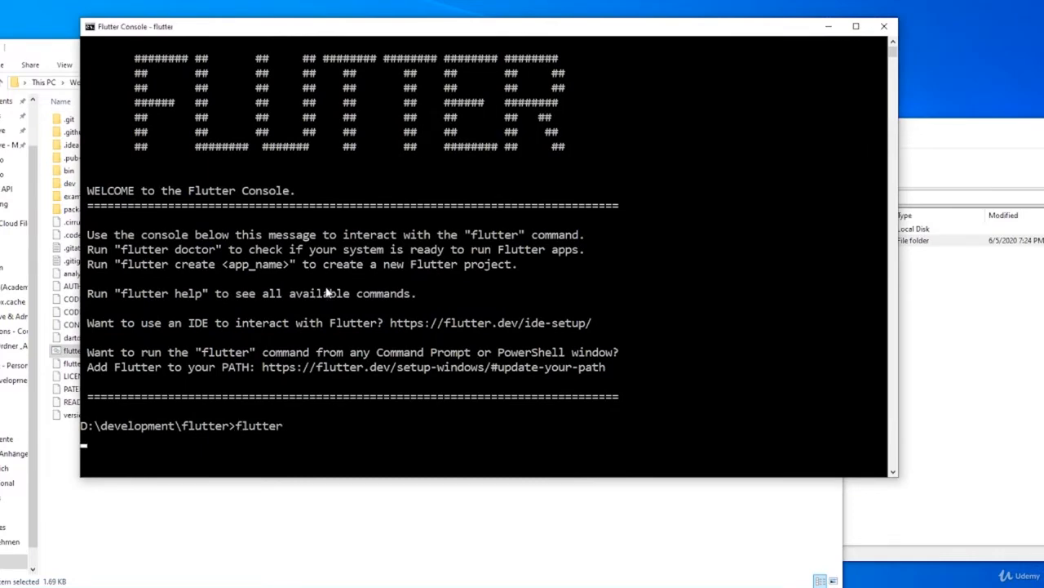
# Step: Examine the flutter command's help output, including the create and run entries in the list of available commands
pyautogui.scroll(7, 293, 291)
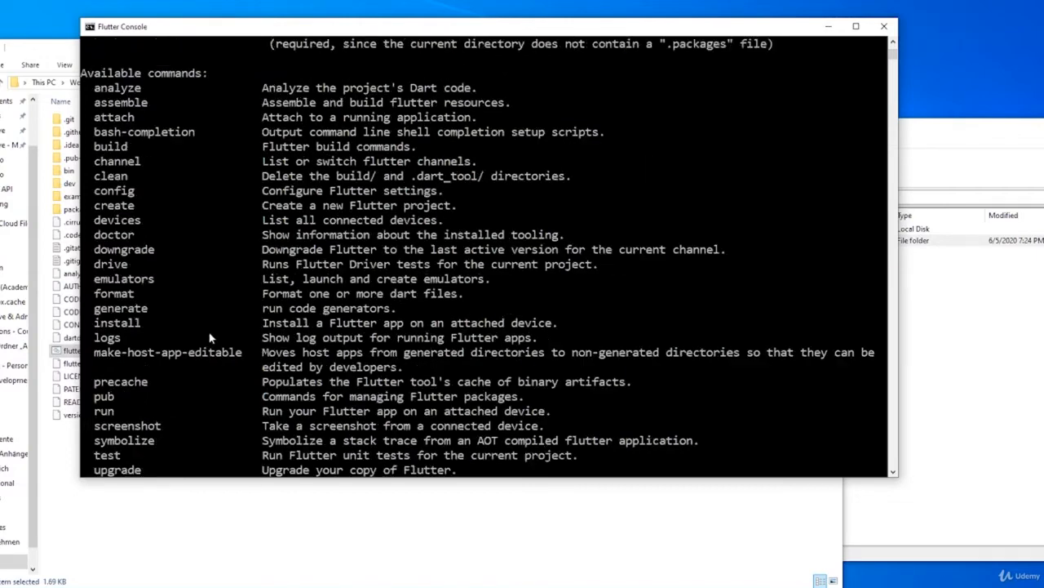
pyautogui.scroll(3, 210, 337)
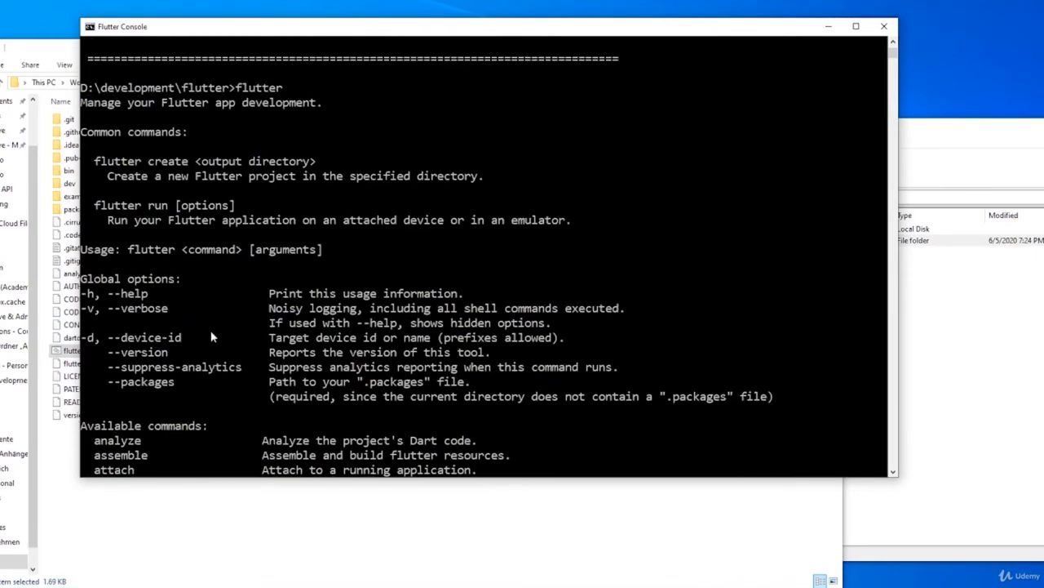
pyautogui.scroll(1, 245, 237)
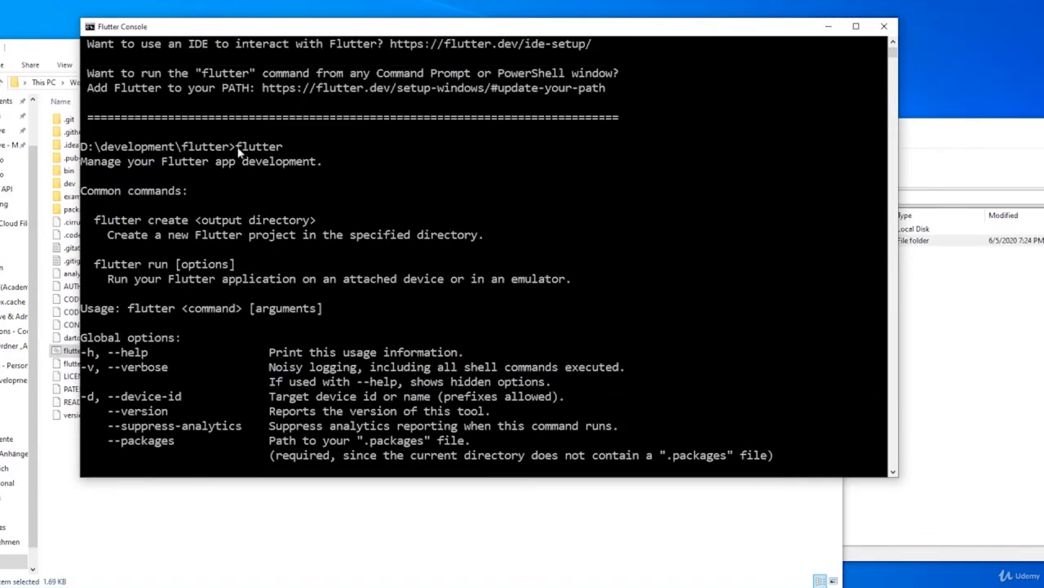
pyautogui.moveTo(238, 150); pyautogui.dragTo(296, 152)
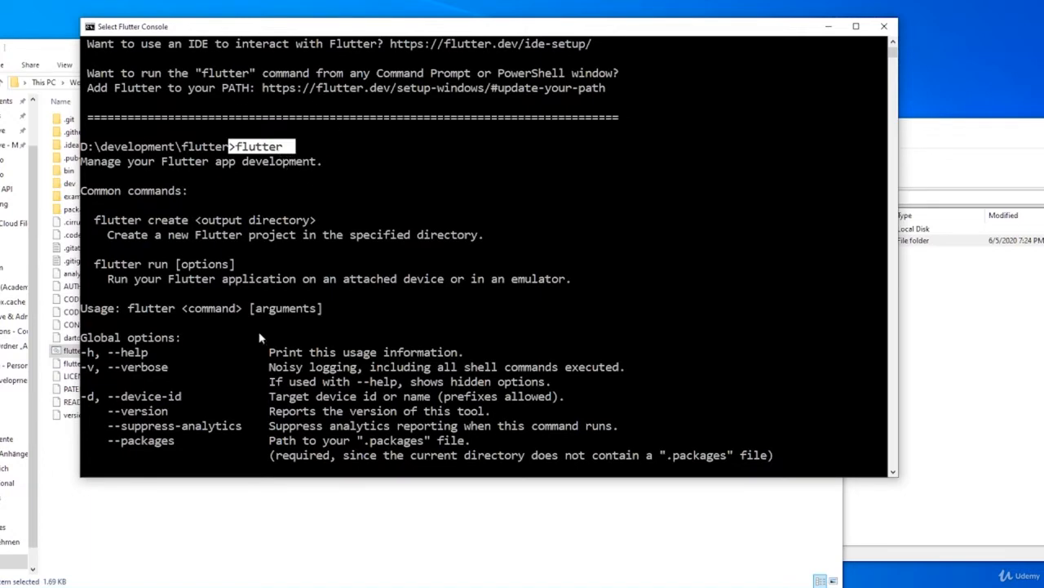
pyautogui.scroll(-9, 261, 337)
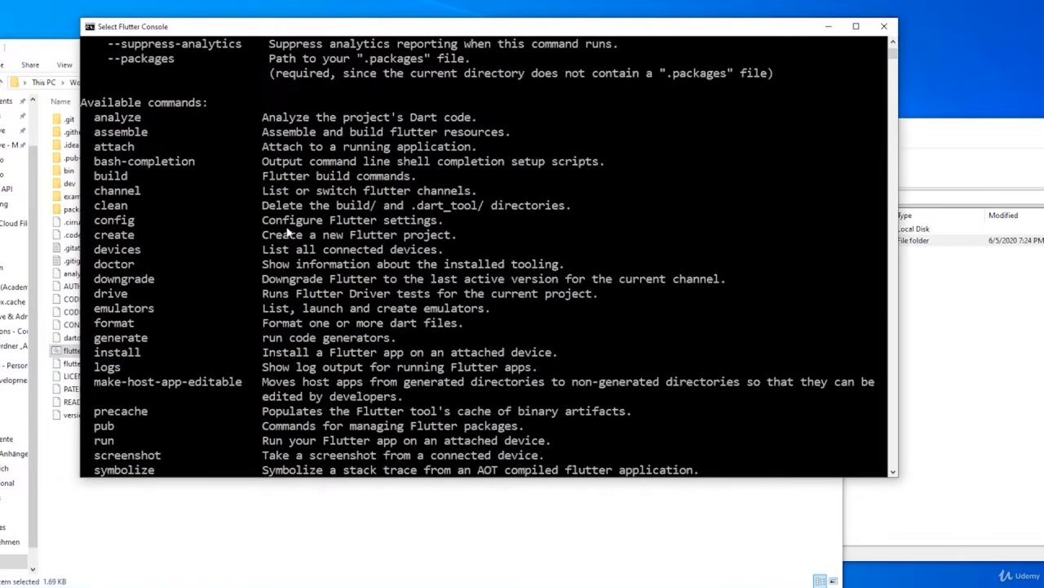
pyautogui.moveTo(90, 235); pyautogui.dragTo(141, 238)
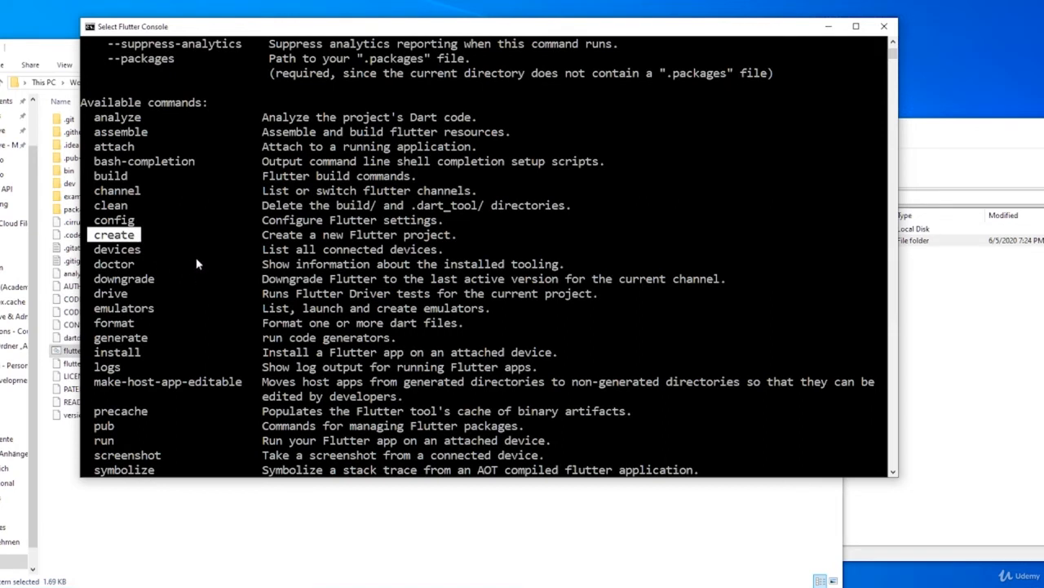
pyautogui.scroll(-2, 196, 263)
pyautogui.moveTo(91, 352); pyautogui.dragTo(128, 352)
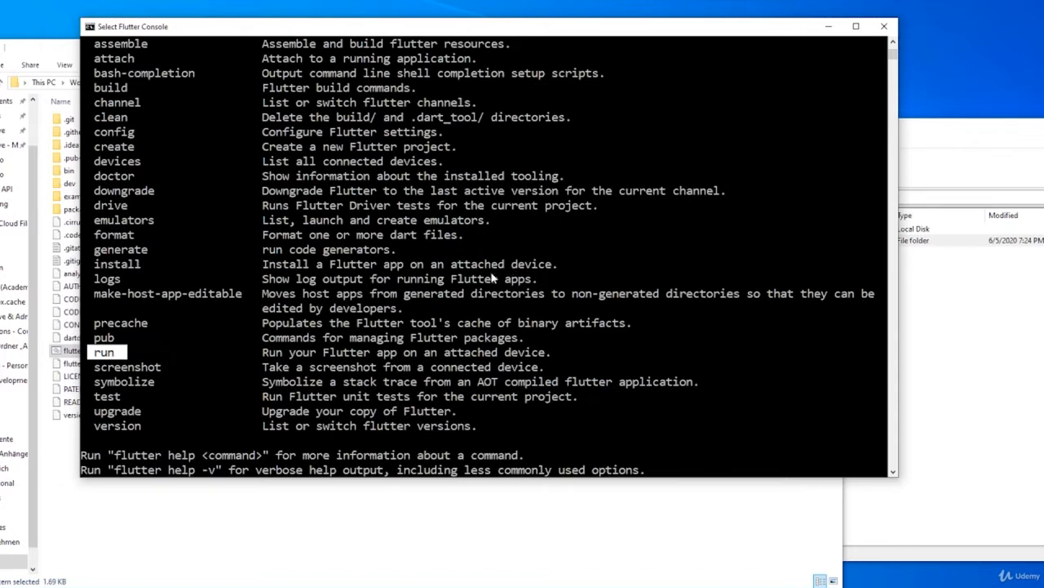
pyautogui.scroll(-5, 369, 347)
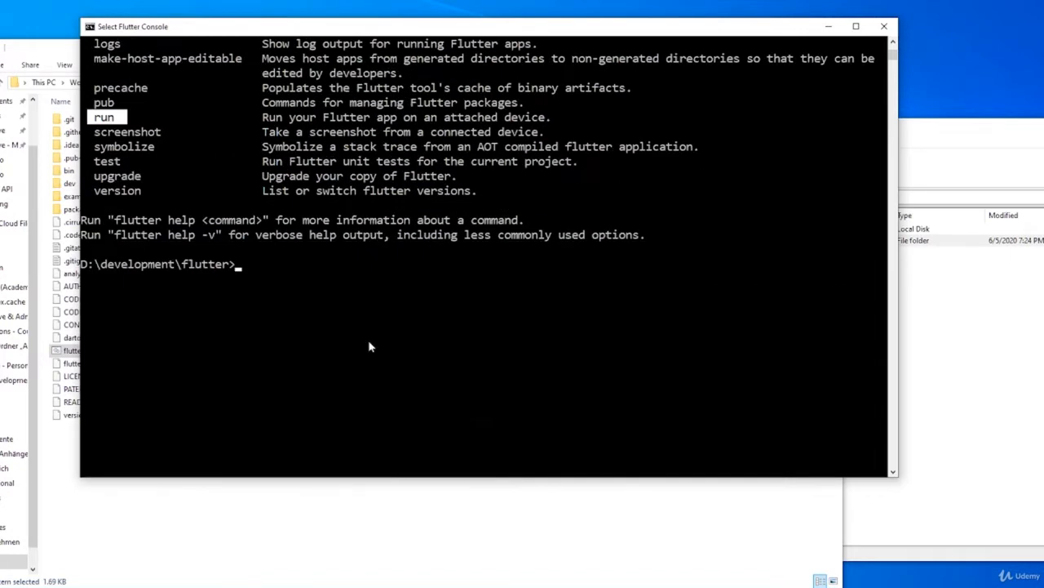
pyautogui.scroll(-1, 368, 343)
pyautogui.scroll(2, 300, 153)
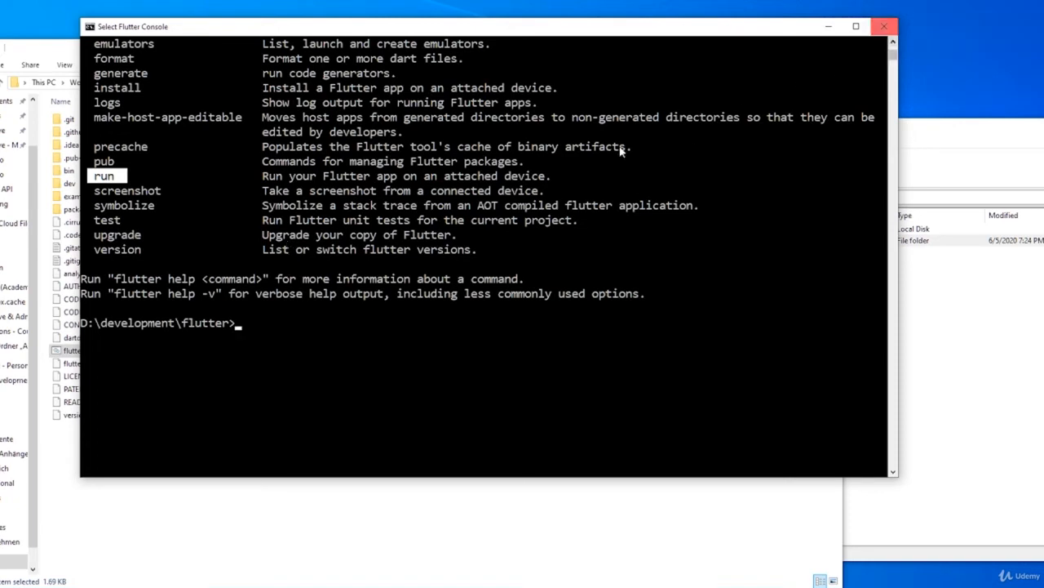
# Step: Close the Flutter Console and go back up to the development folder
pyautogui.click(268, 336)
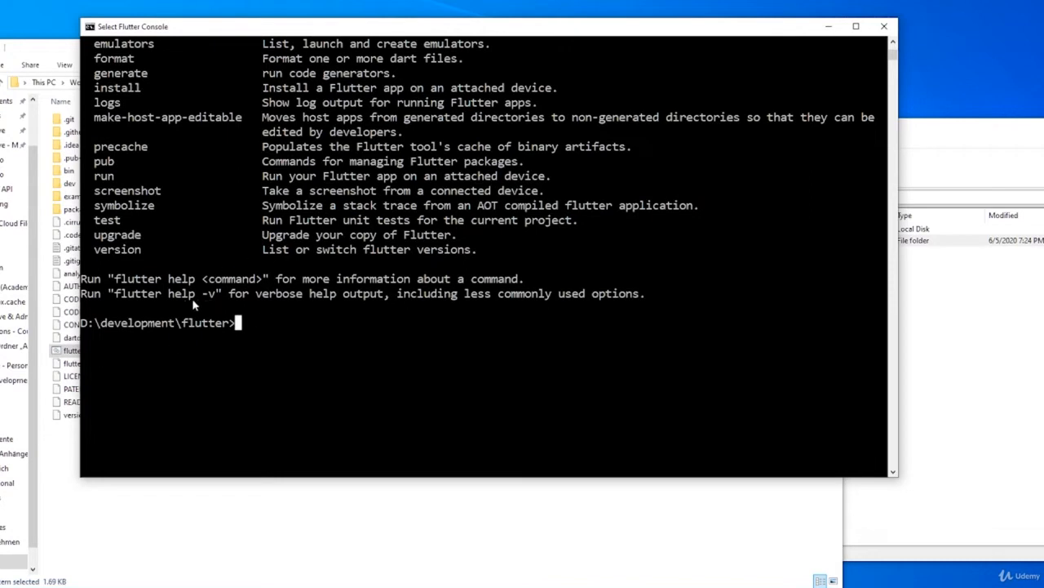
pyautogui.click(884, 26)
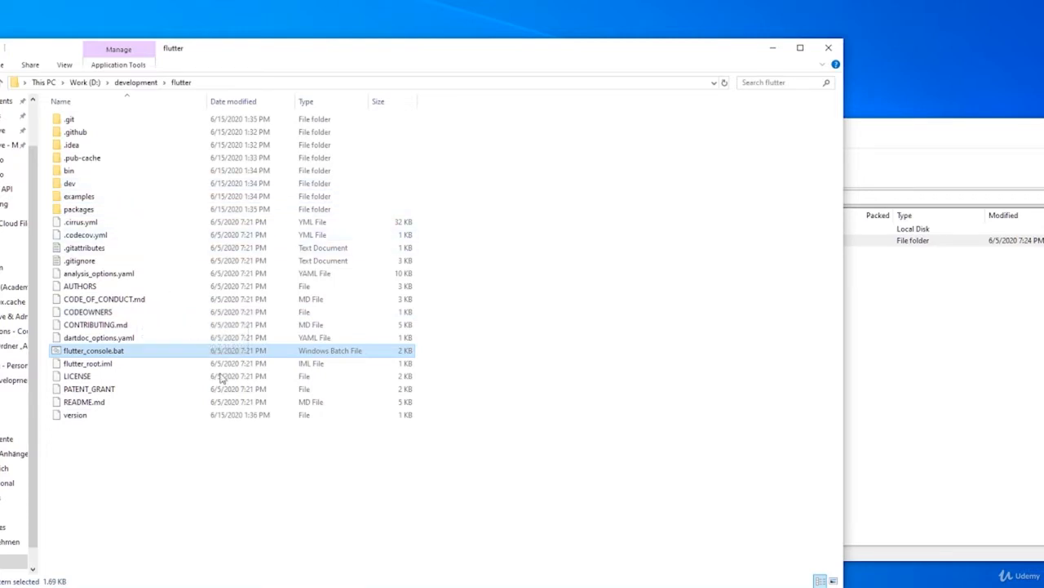
pyautogui.click(298, 496)
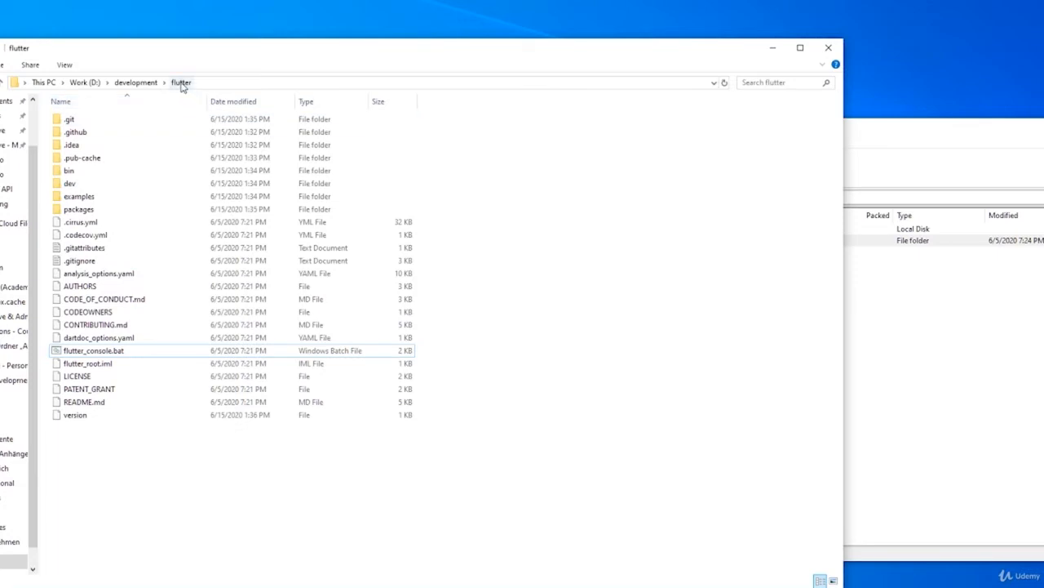
pyautogui.click(135, 83)
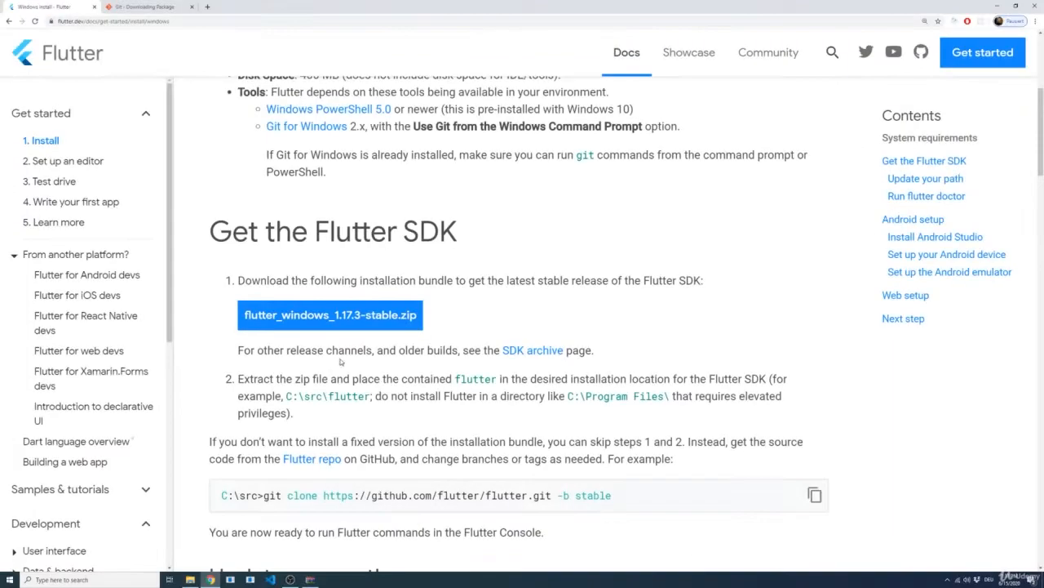
# Step: Switch to the Flutter install guide in Chrome and review the instructions up to the "Update your path" section
pyautogui.scroll(-1, 341, 359)
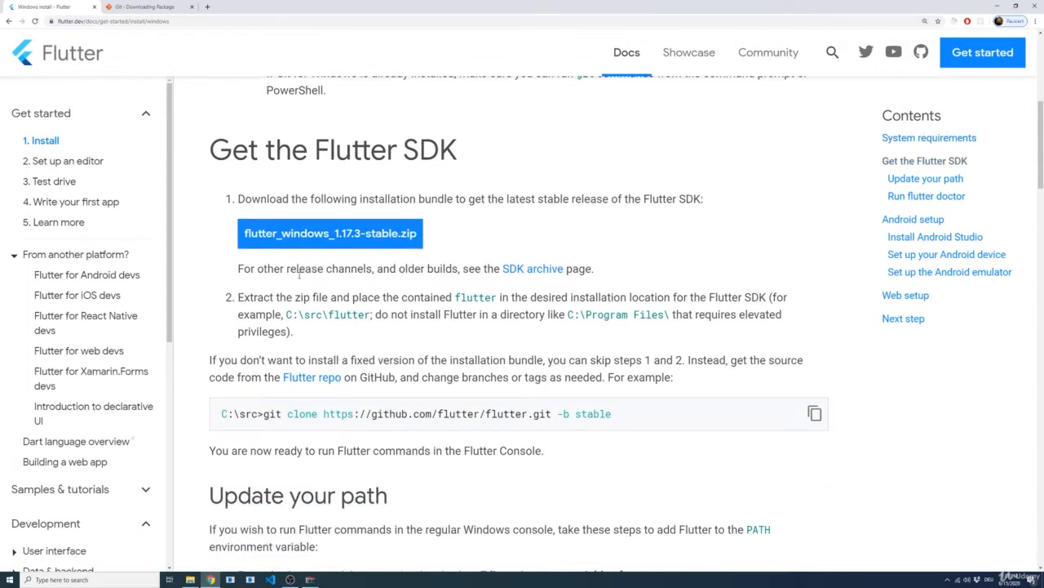
pyautogui.scroll(-1, 324, 311)
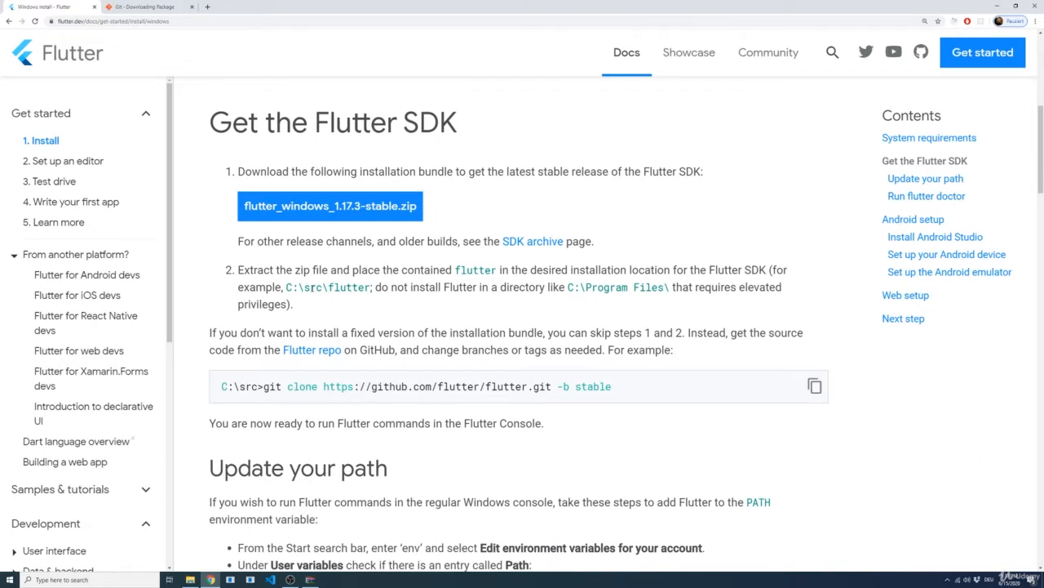
pyautogui.scroll(-2, 349, 319)
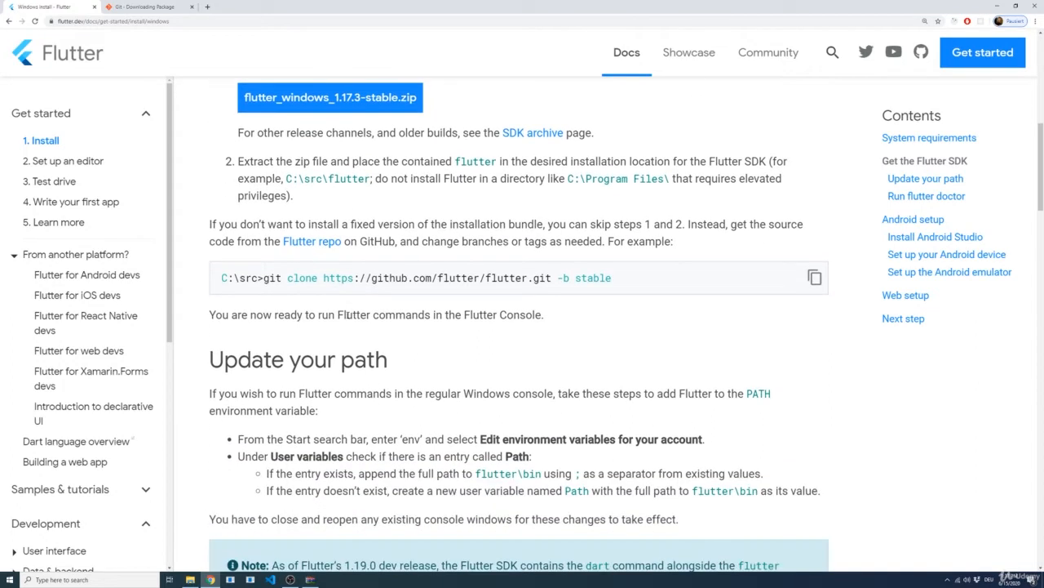
pyautogui.moveTo(395, 310); pyautogui.dragTo(207, 307)
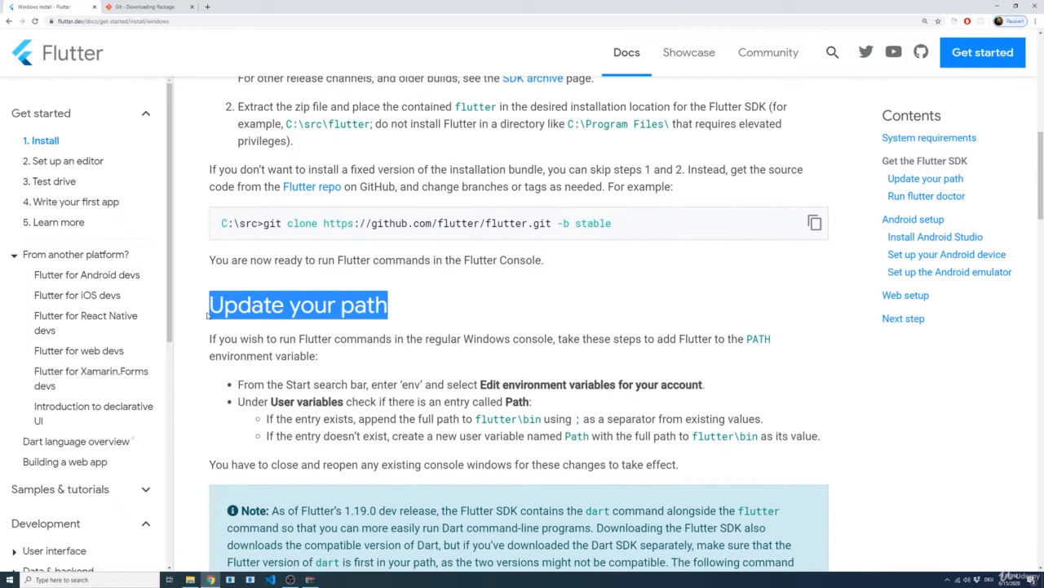
pyautogui.click(395, 316)
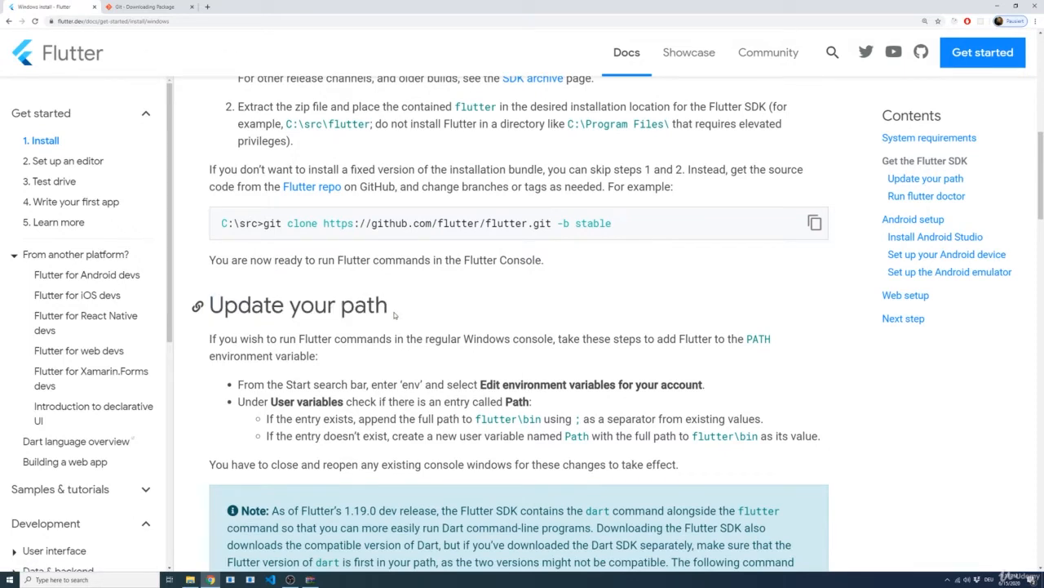
# Step: Switch to File Explorer to look inside the flutter folder at flutter_console.bat, and return to the install guide
pyautogui.hotkey('alt', 'Tab')
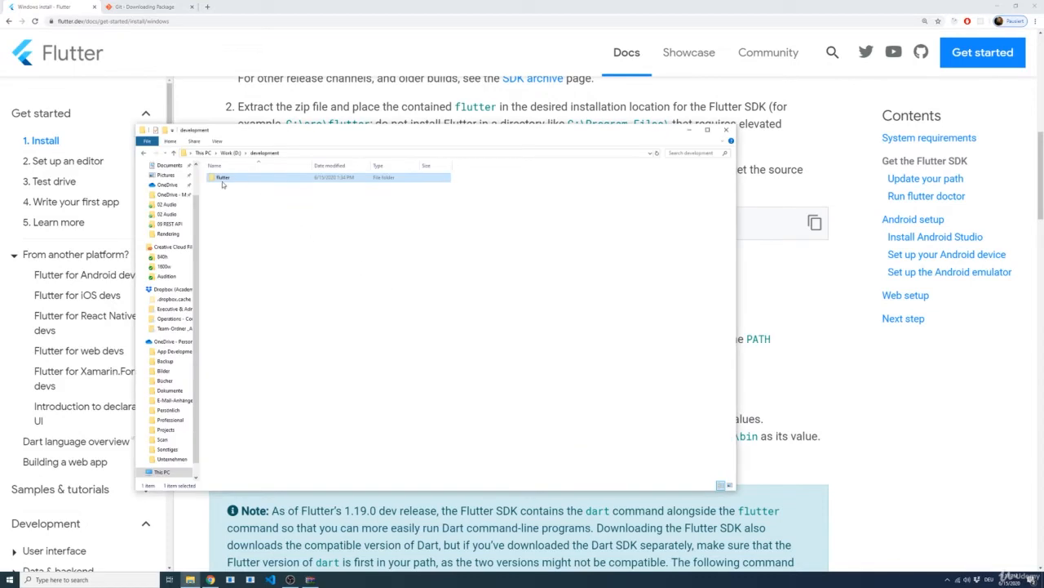
pyautogui.doubleClick(222, 180)
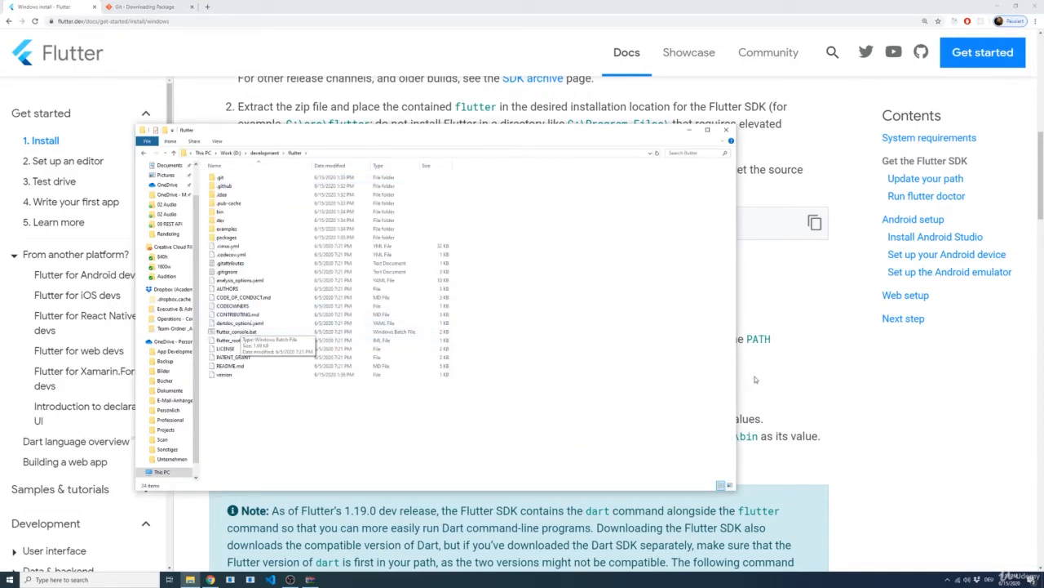
pyautogui.click(808, 358)
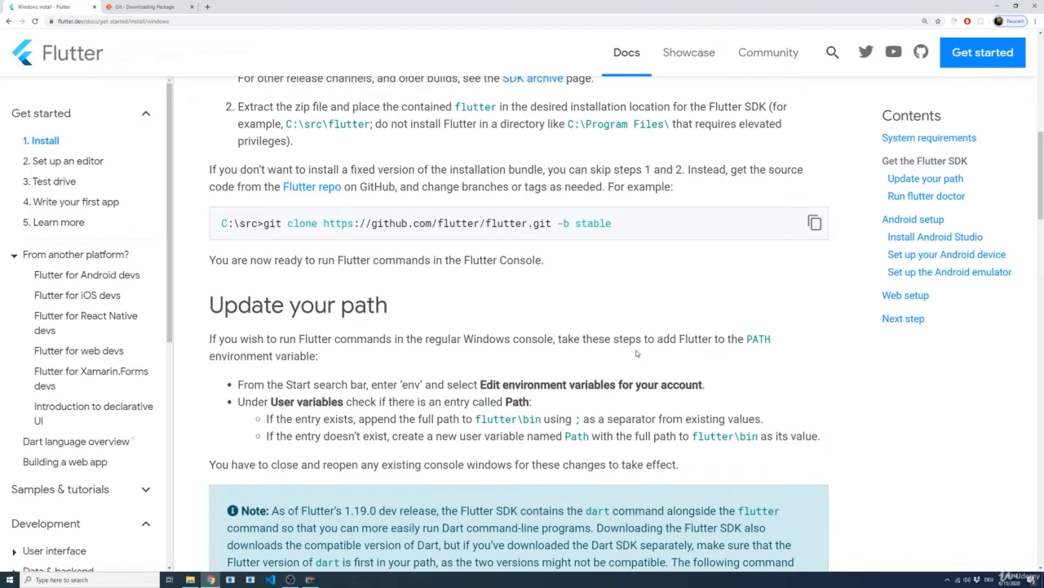
# Step: Following the guide's "Update your path" section, search Windows for "env" and open "Edit environment variables for your account"
pyautogui.scroll(-1, 627, 354)
pyautogui.scroll(-1, 766, 367)
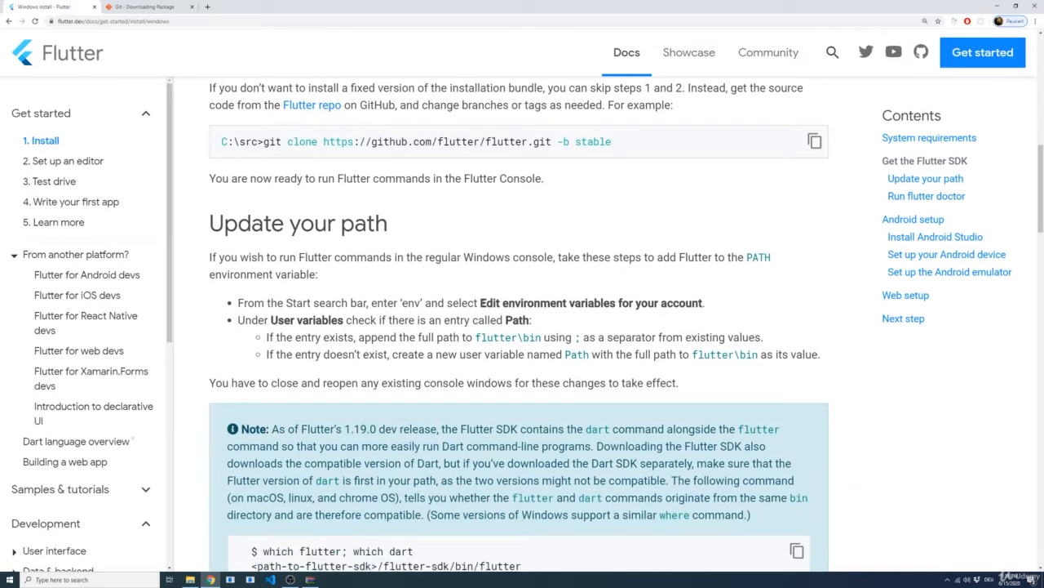
pyautogui.moveTo(481, 303); pyautogui.dragTo(719, 313)
pyautogui.click(737, 320)
pyautogui.press('super')
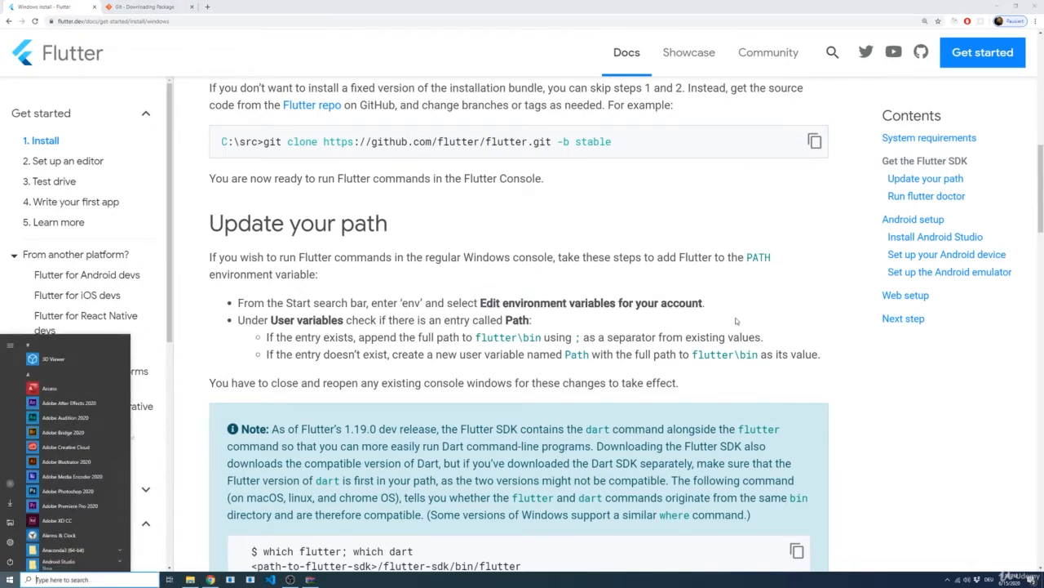
pyautogui.write('env')
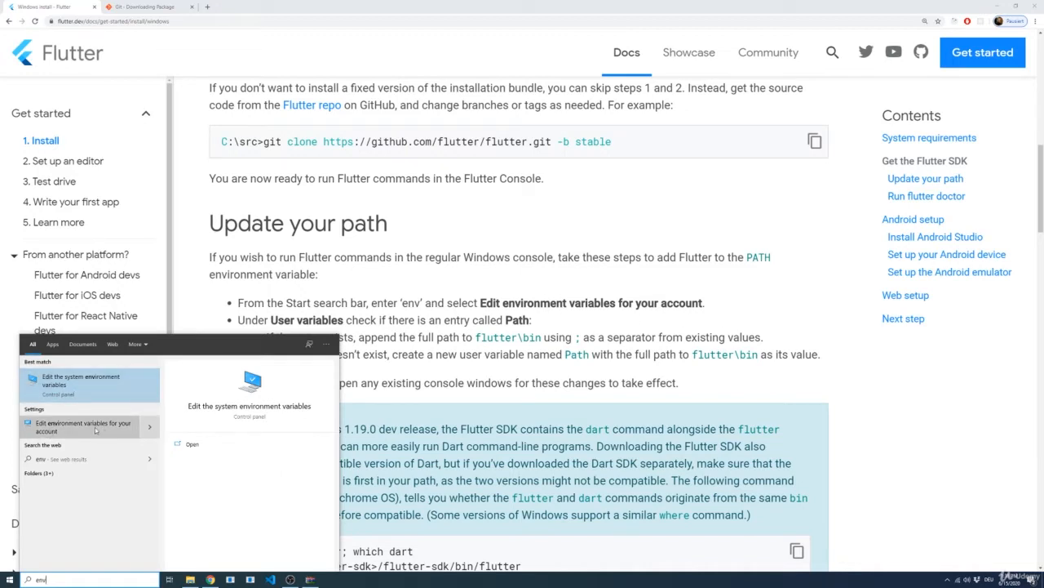
pyautogui.click(55, 433)
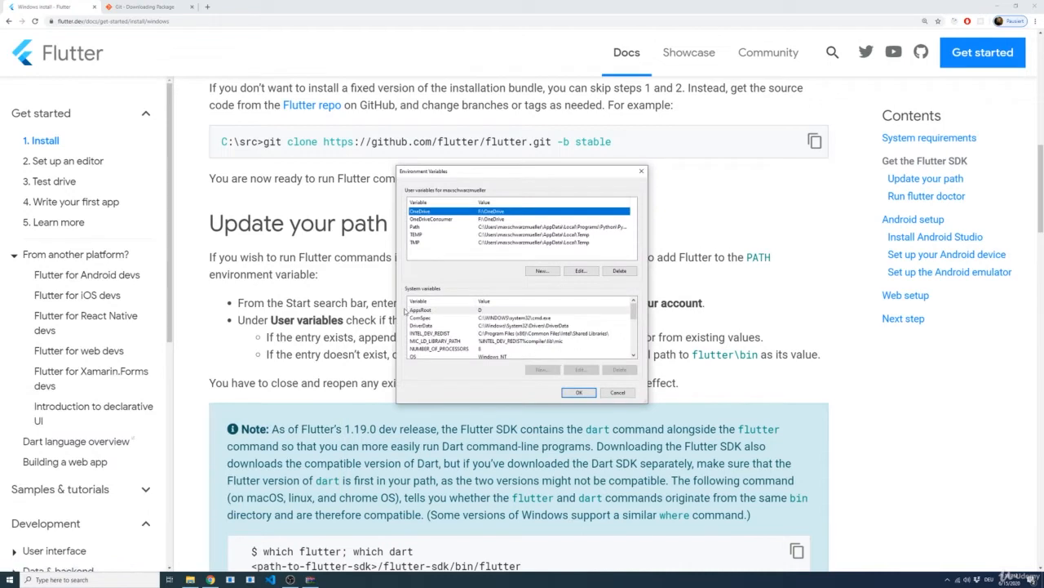
# Step: Look at the flutter folder in File Explorer and move the Environment Variables dialog clear of the guide's instructions
pyautogui.moveTo(497, 176); pyautogui.dragTo(646, 164)
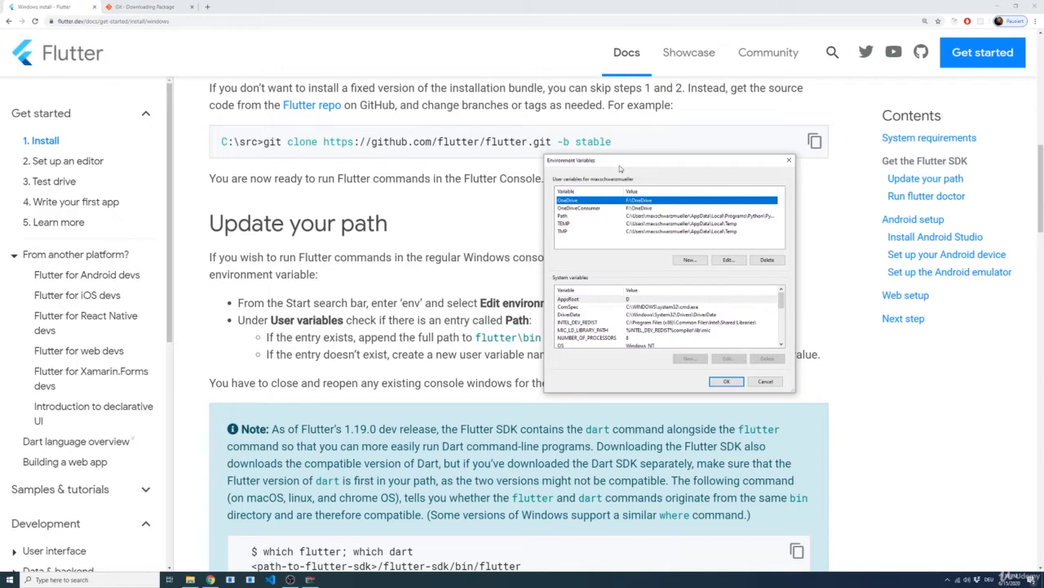
pyautogui.hotkey('alt', 'Tab')
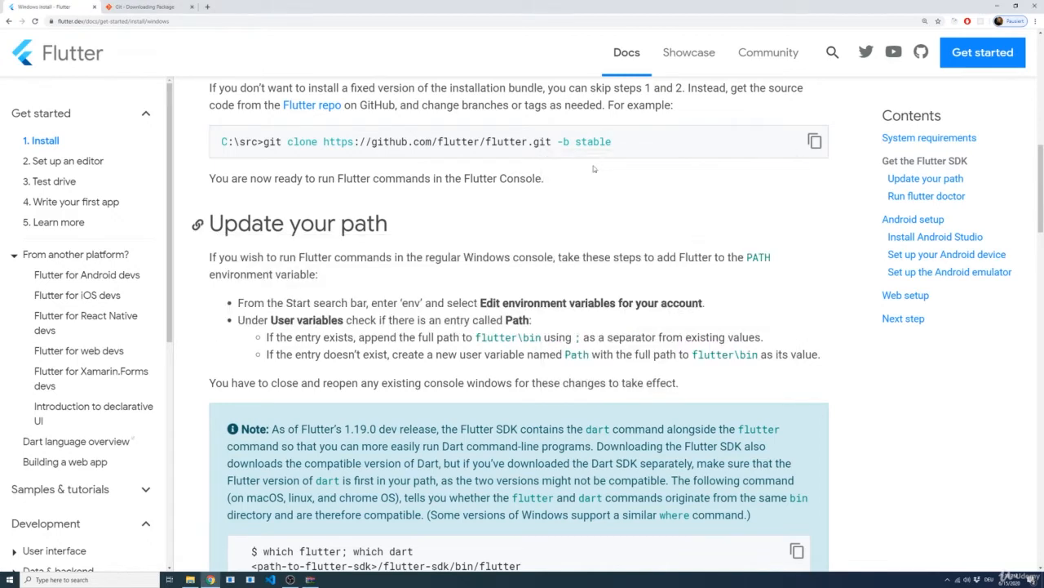
pyautogui.hotkey('alt', 'Tab')
pyautogui.hotkey('alt', 'Tab')
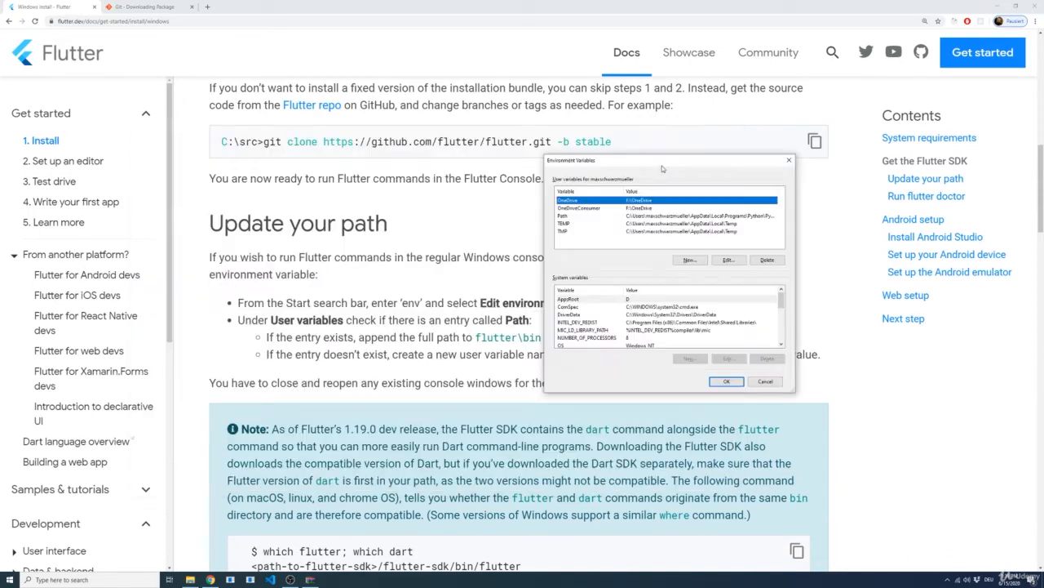
pyautogui.moveTo(660, 163); pyautogui.dragTo(767, 106)
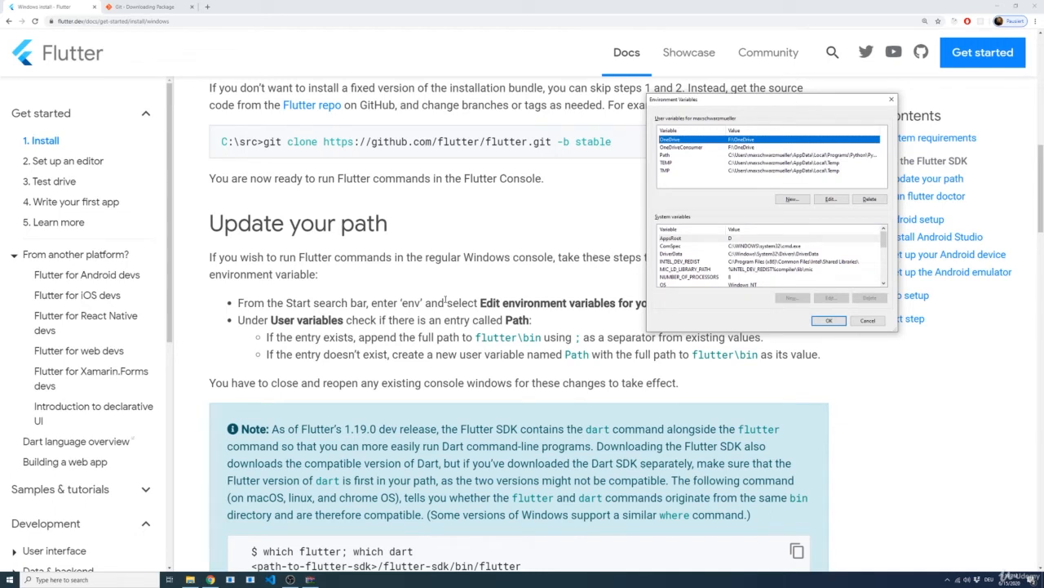
# Step: Check the guide's instruction for a missing entry and open the user variable Path for editing
pyautogui.click(676, 156)
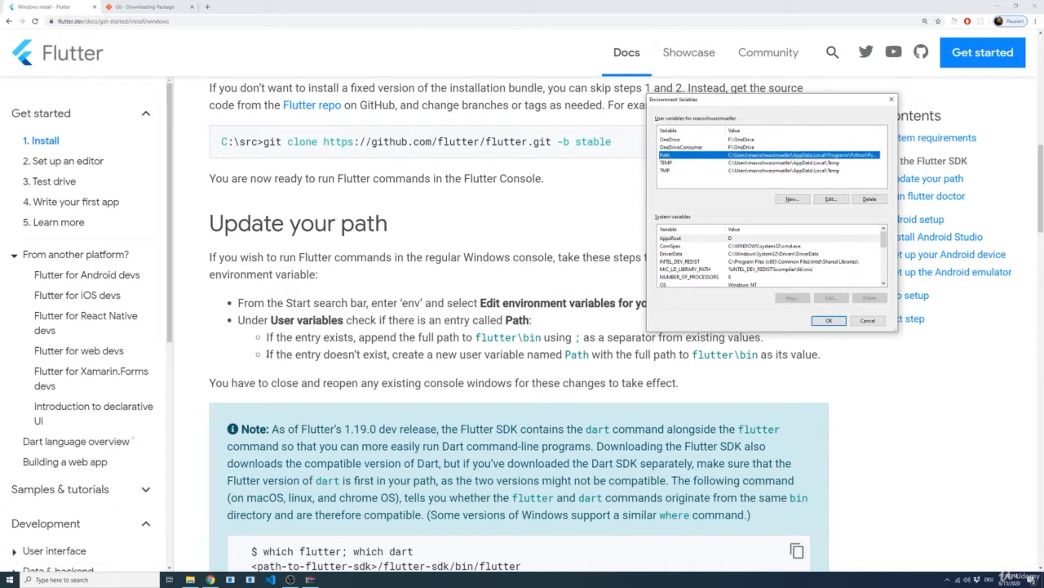
pyautogui.moveTo(266, 354); pyautogui.dragTo(760, 359)
pyautogui.click(563, 376)
pyautogui.click(767, 377)
pyautogui.hotkey('alt', 'Tab')
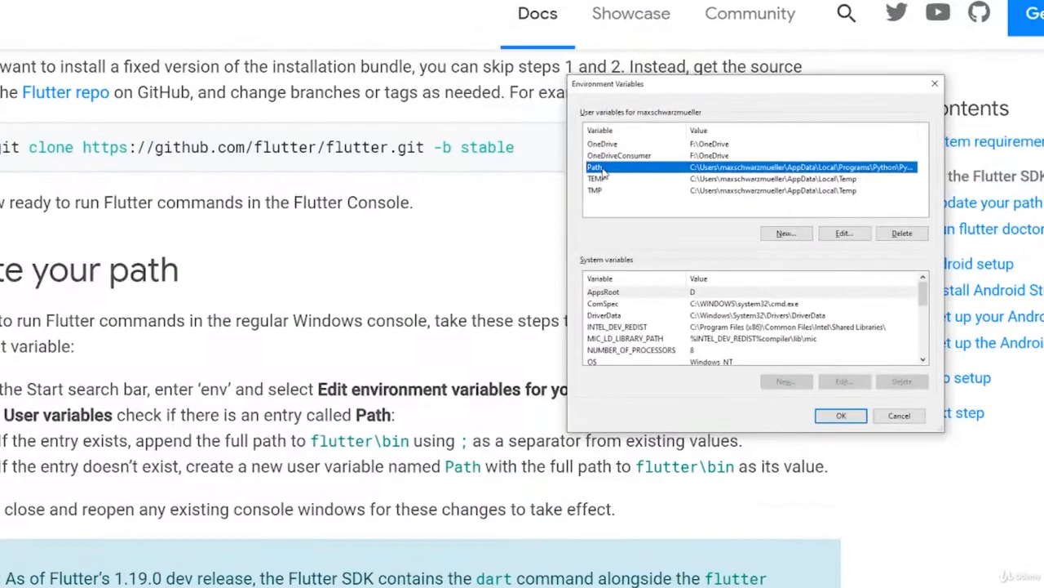
pyautogui.doubleClick(604, 169)
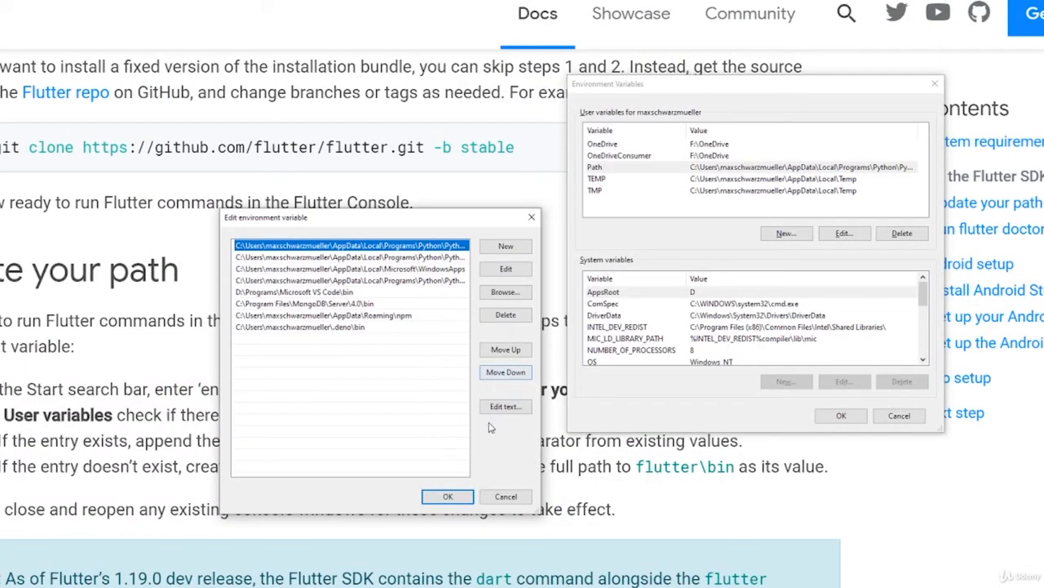
pyautogui.click(321, 355)
pyautogui.doubleClick(298, 346)
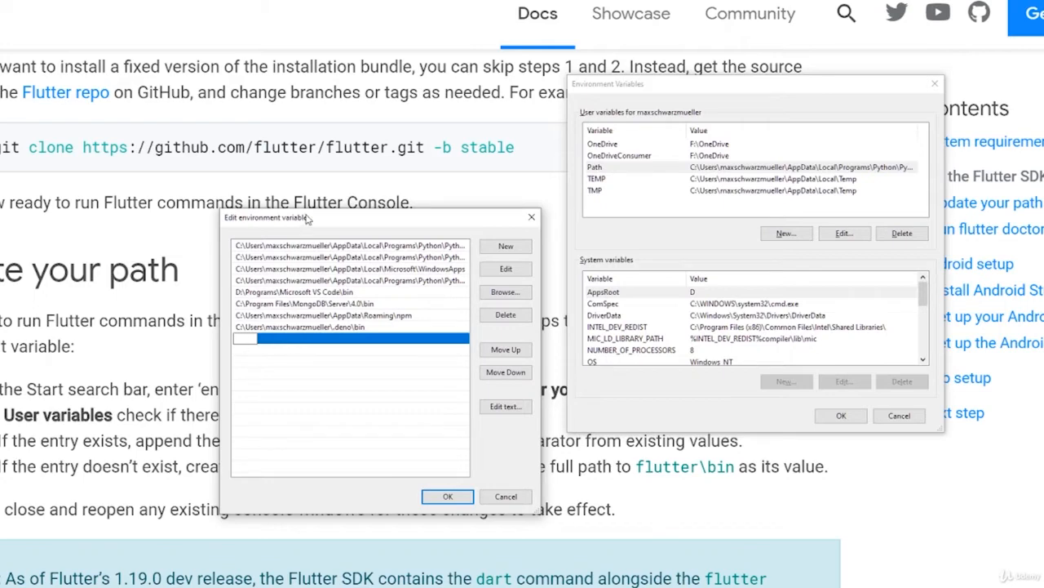
pyautogui.moveTo(334, 222); pyautogui.dragTo(543, 159)
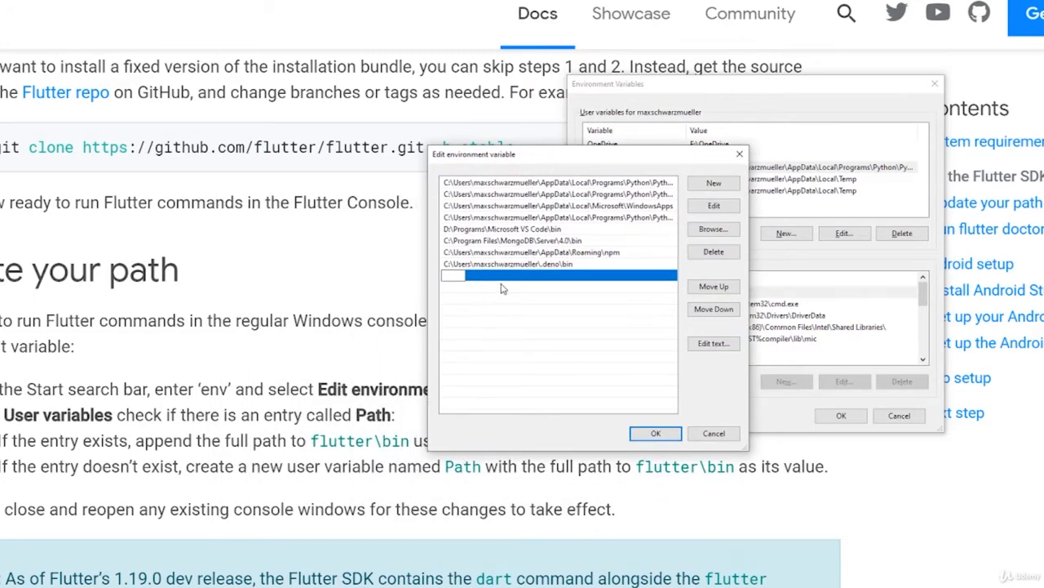
# Step: Switch to File Explorer, go into the bin folder inside flutter and copy its full path, D:\development\flutter\bin
pyautogui.hotkey('alt', 'Tab')
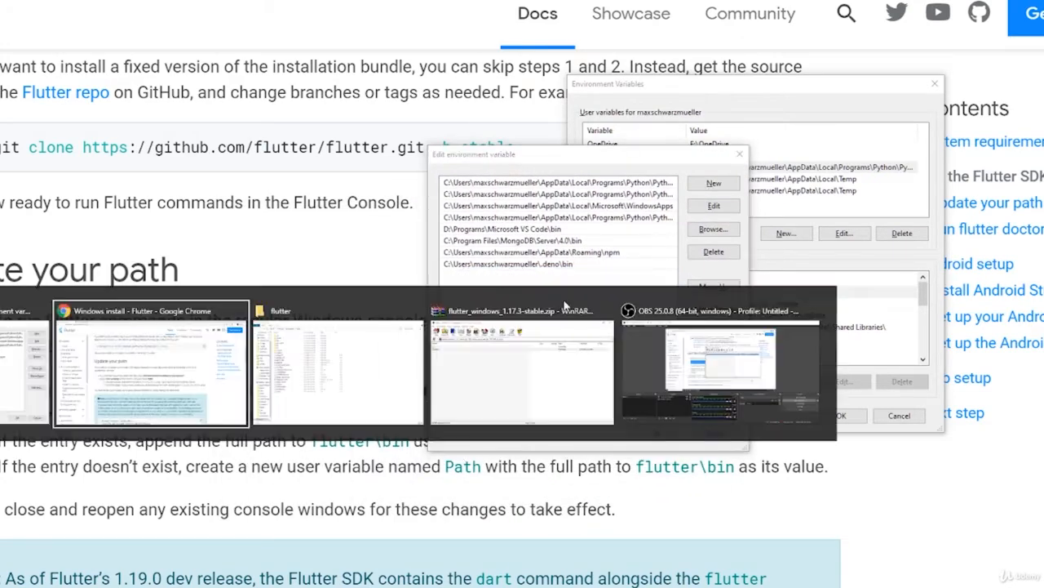
pyautogui.hotkey('alt', 'Tab')
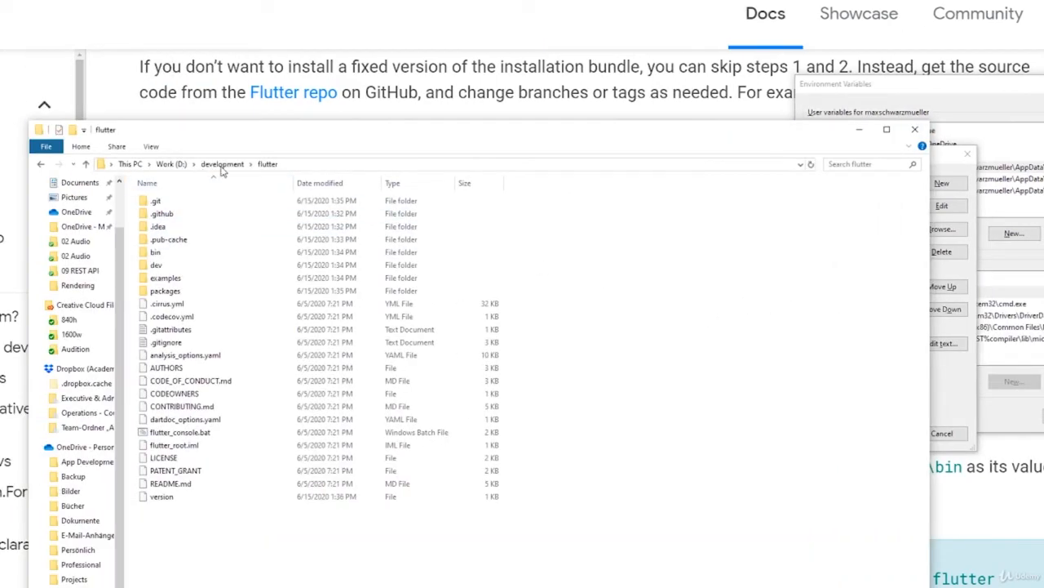
pyautogui.click(291, 165)
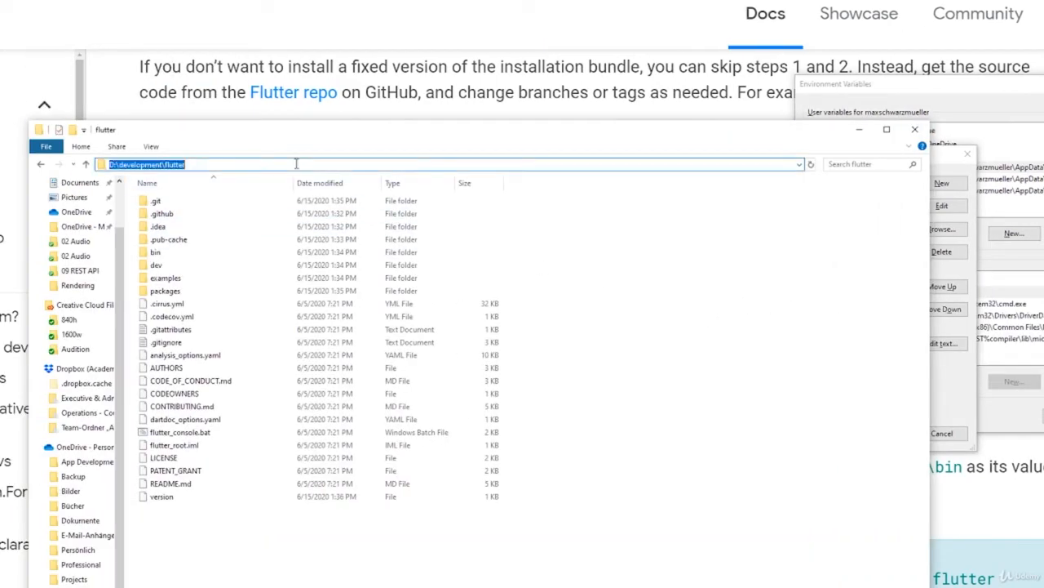
pyautogui.click(161, 254)
pyautogui.doubleClick(161, 254)
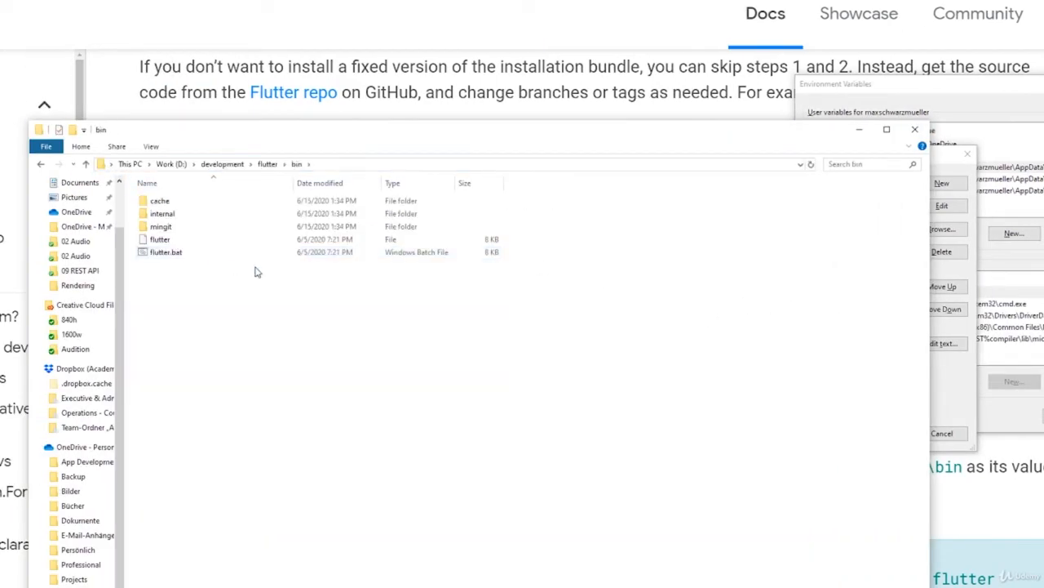
pyautogui.click(333, 166)
pyautogui.hotkey('ctrl', 'c')
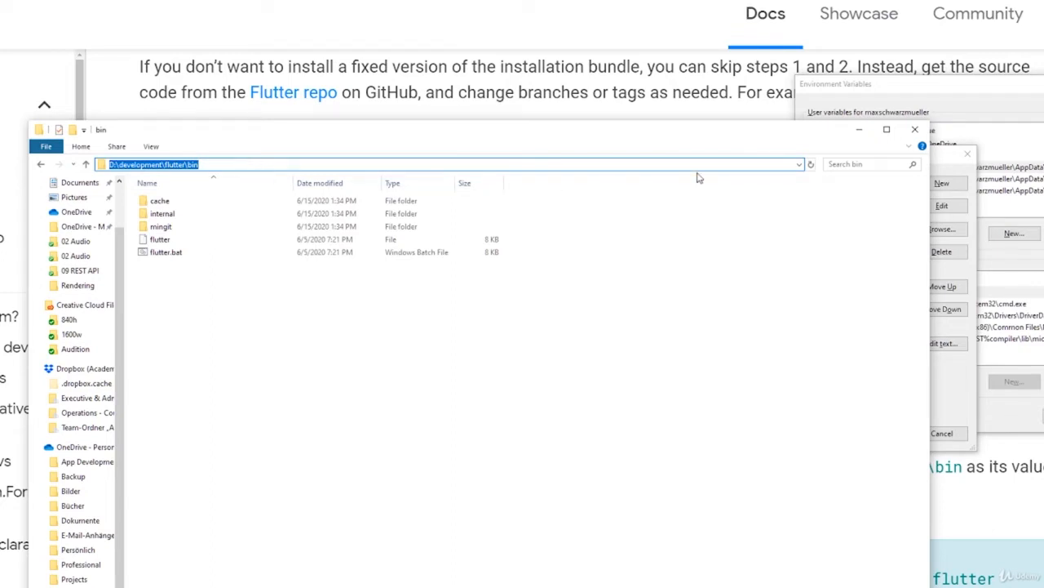
# Step: Add D:\development\flutter\bin as a new entry of the user Path variable and save the environment variables
pyautogui.doubleClick(945, 169)
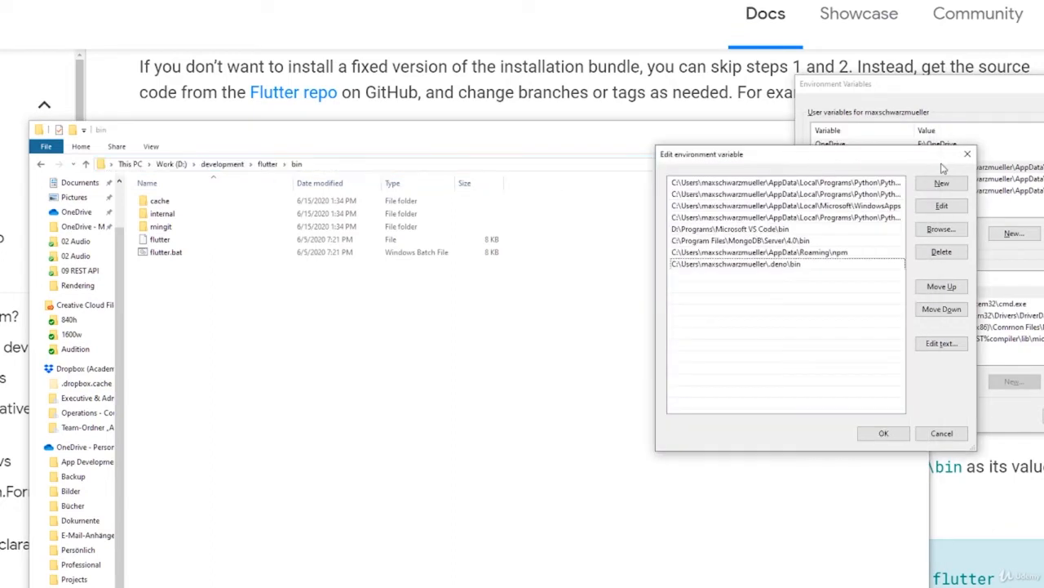
pyautogui.doubleClick(683, 279)
pyautogui.hotkey('ctrl', 'v')
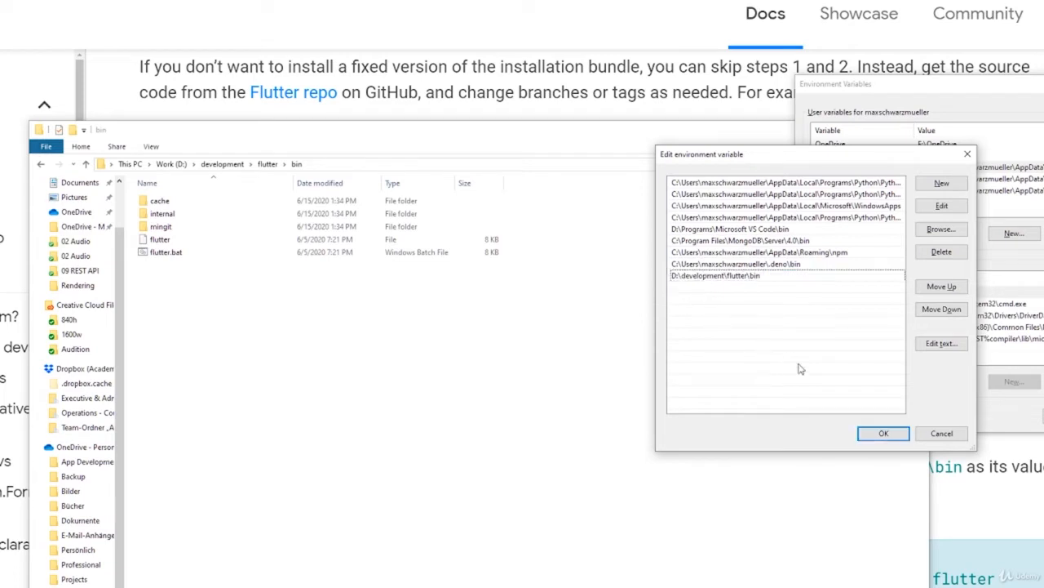
pyautogui.click(883, 432)
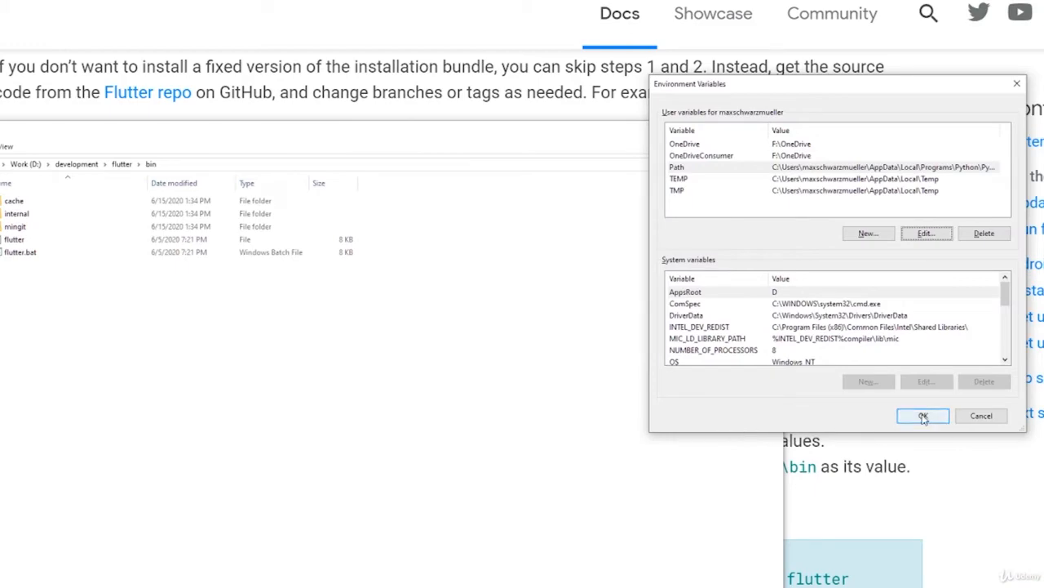
pyautogui.click(929, 418)
# Step: Review the guide's note on reopening console windows, then find and open Command Prompt with enlarged text
pyautogui.scroll(-3, 714, 311)
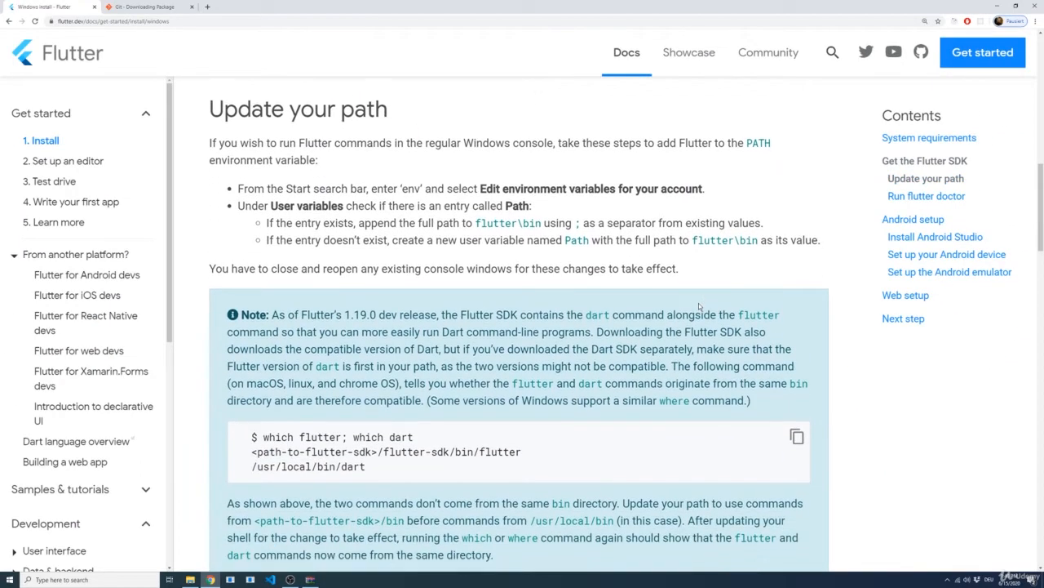
pyautogui.scroll(-1, 698, 302)
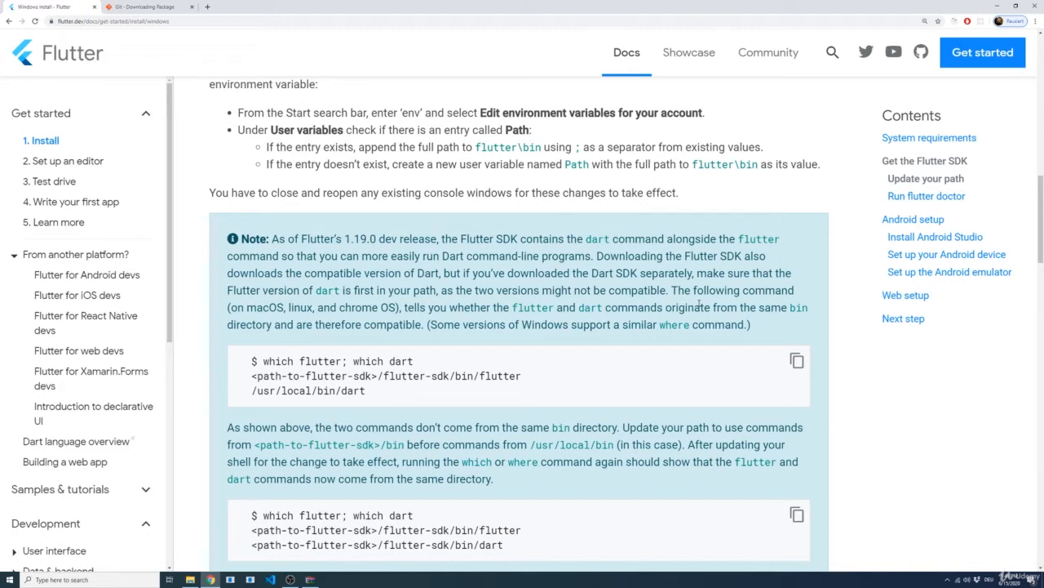
pyautogui.press('super')
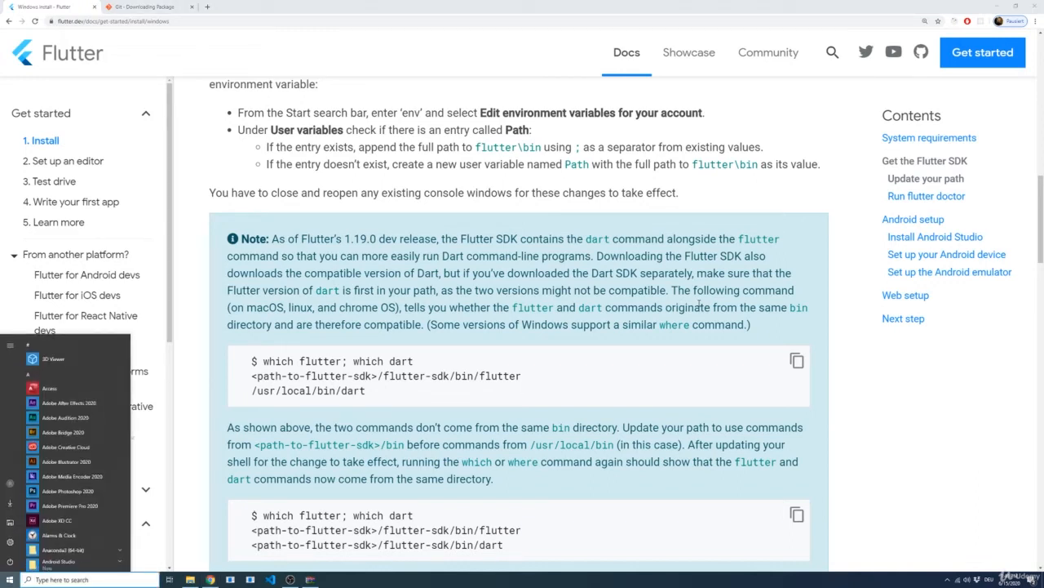
pyautogui.write('powe')
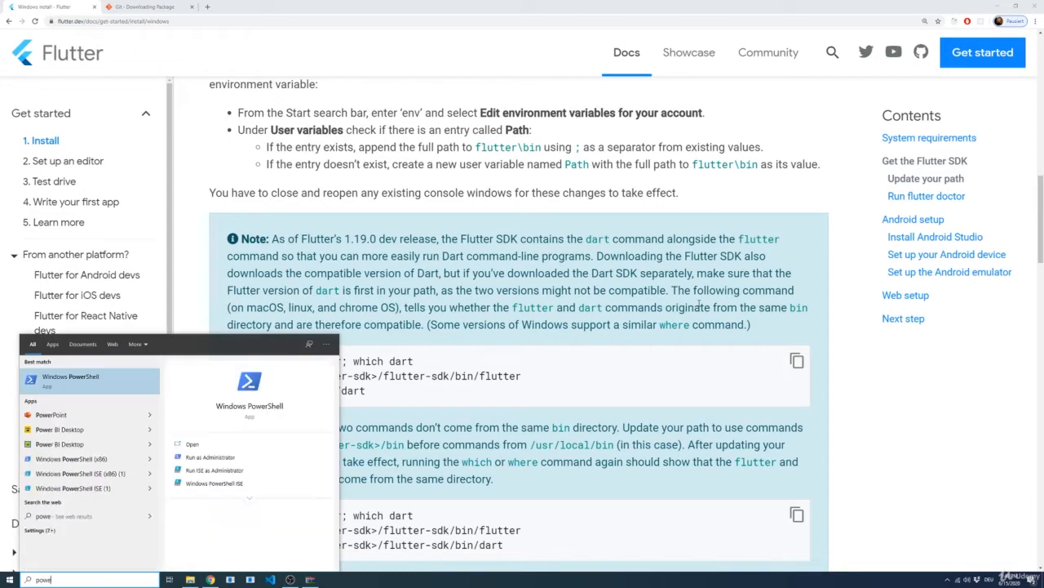
pyautogui.write('command')
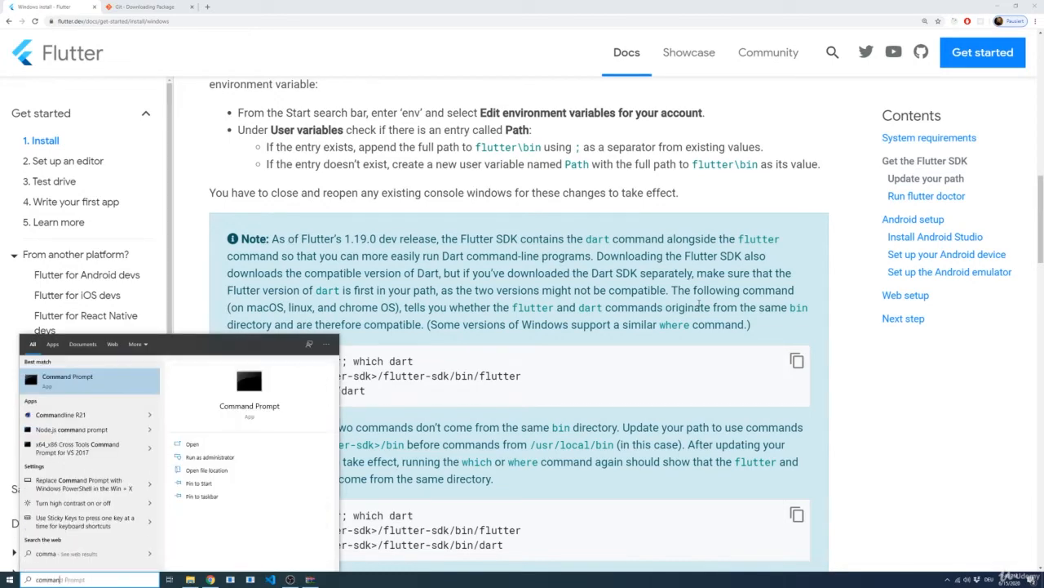
pyautogui.press('Return')
pyautogui.click(247, 103)
pyautogui.scroll(8, 251, 117)
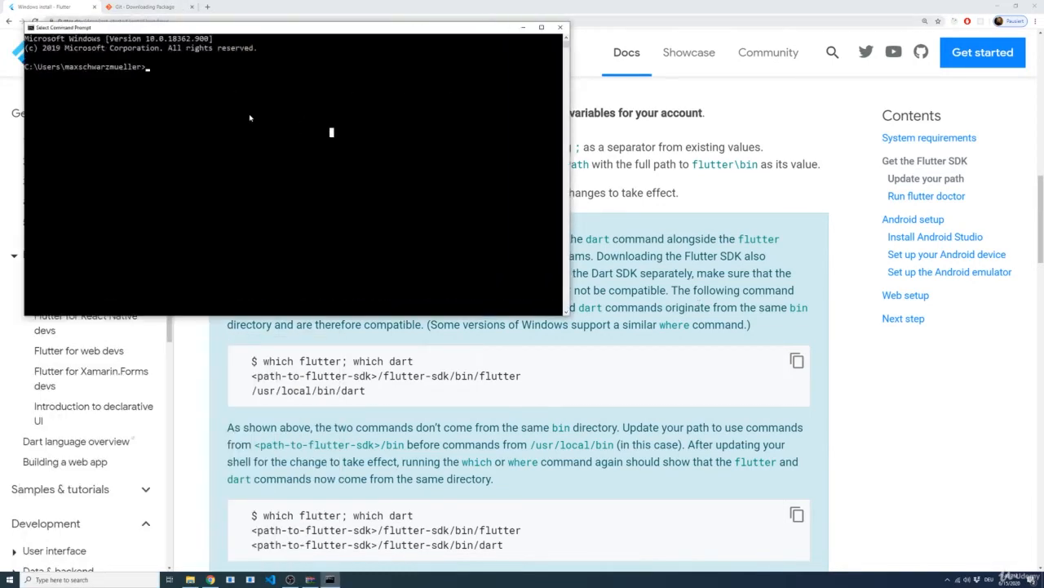
# Step: Run the flutter command in Command Prompt and review its list of available commands
pyautogui.write('flutter')
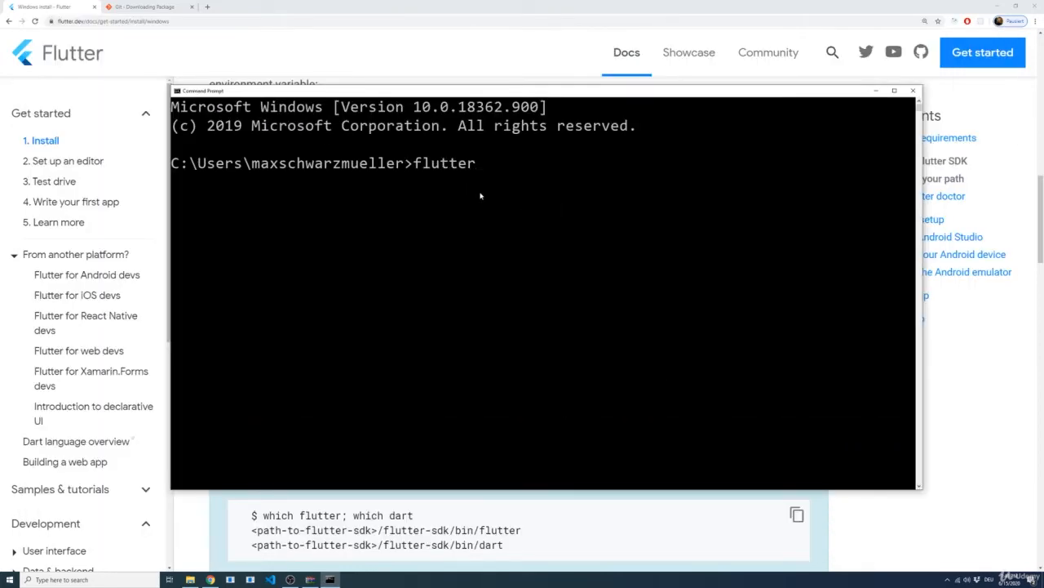
pyautogui.press('Return')
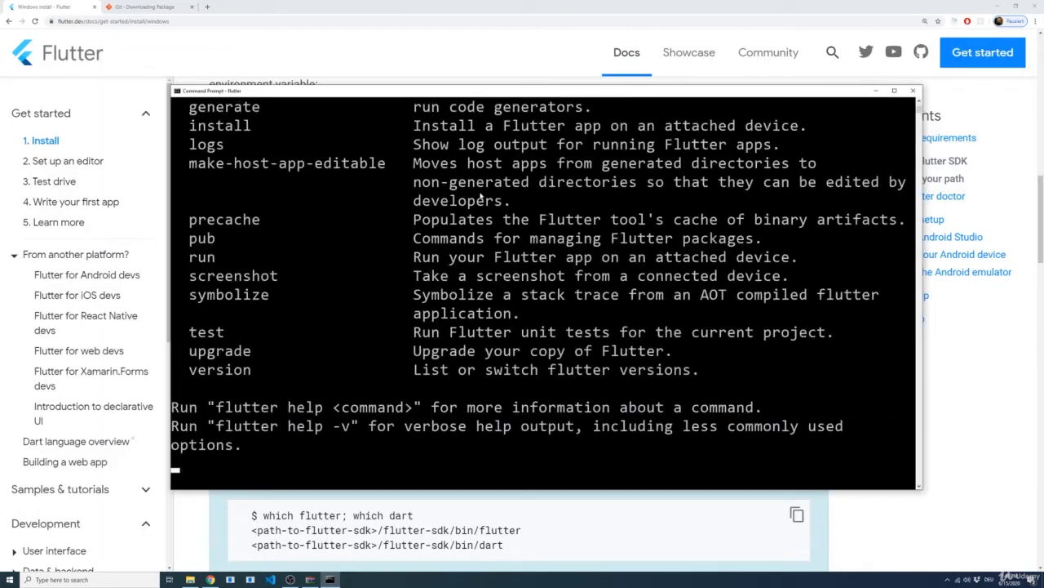
pyautogui.scroll(-2, 368, 215)
pyautogui.scroll(9, 368, 214)
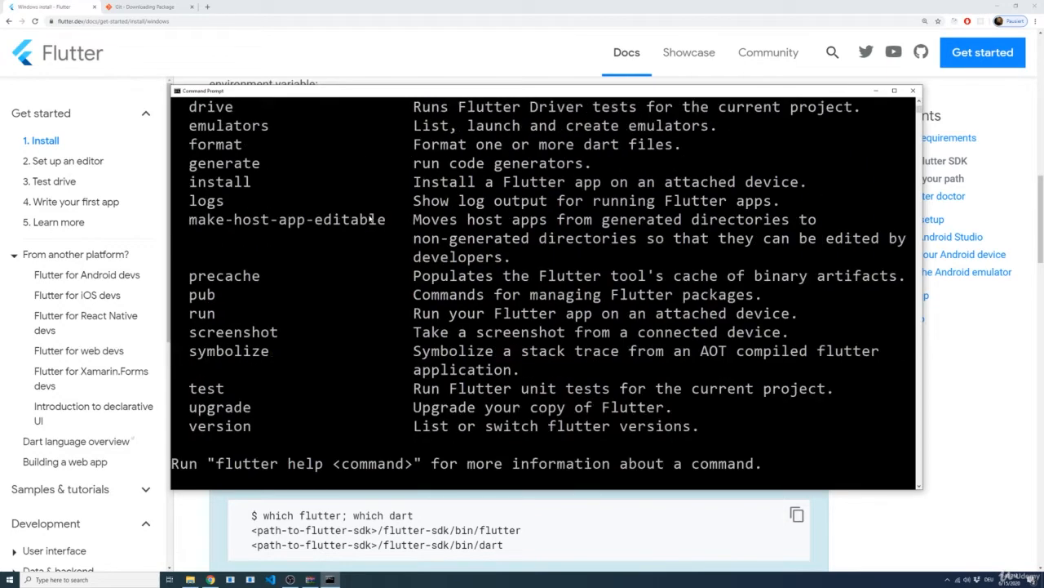
pyautogui.scroll(2, 368, 216)
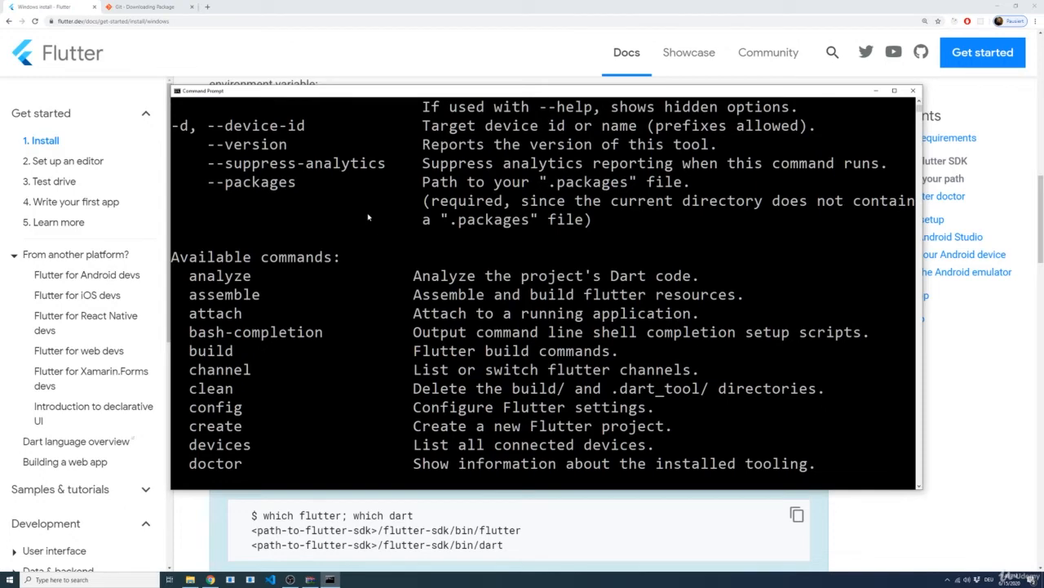
pyautogui.scroll(-11, 348, 217)
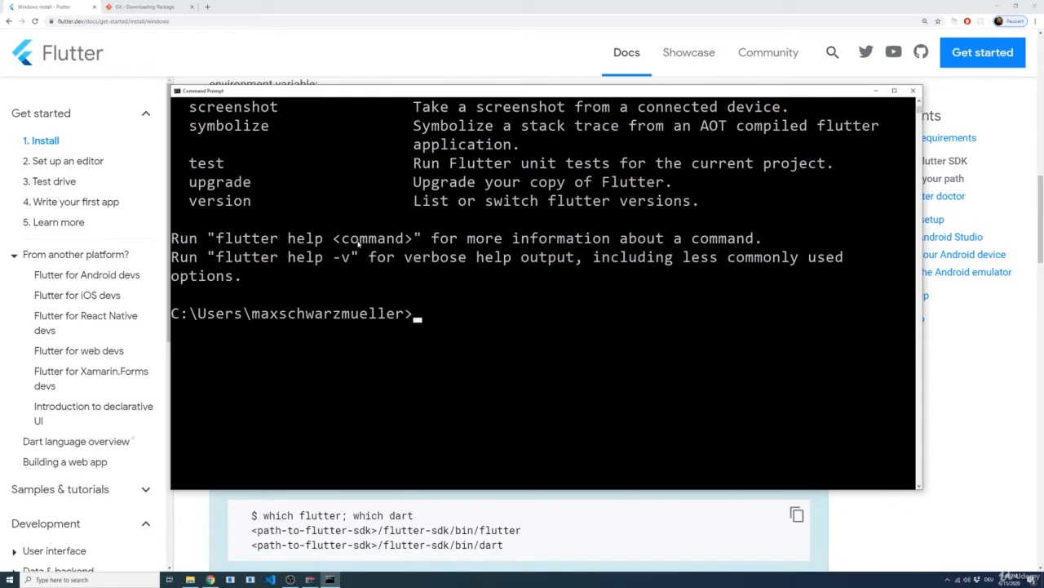
# Step: Return to the install guide and highlight the flutter doctor command in the "Run flutter doctor" section
pyautogui.click(884, 514)
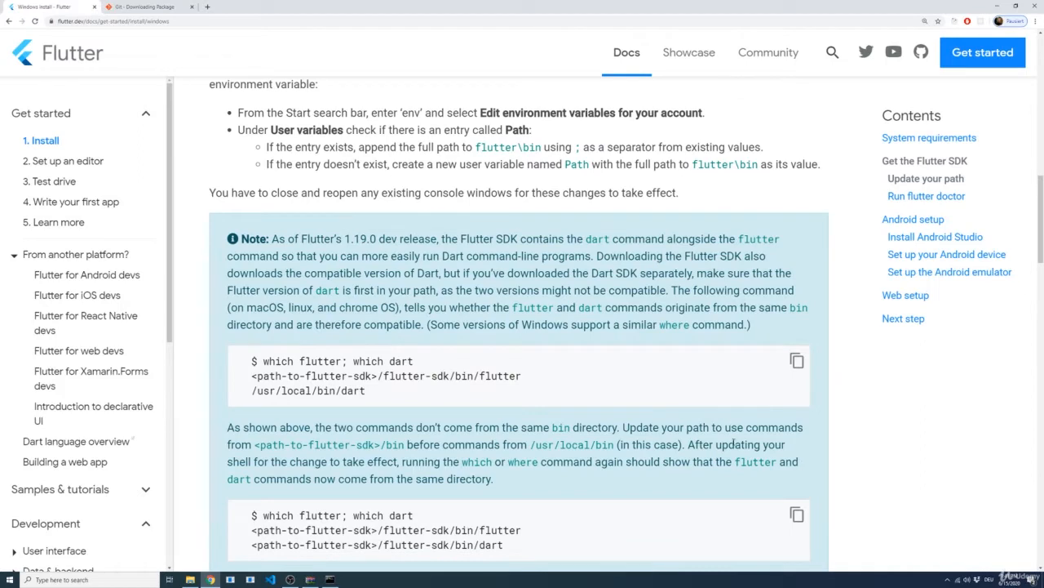
pyautogui.scroll(-5, 732, 443)
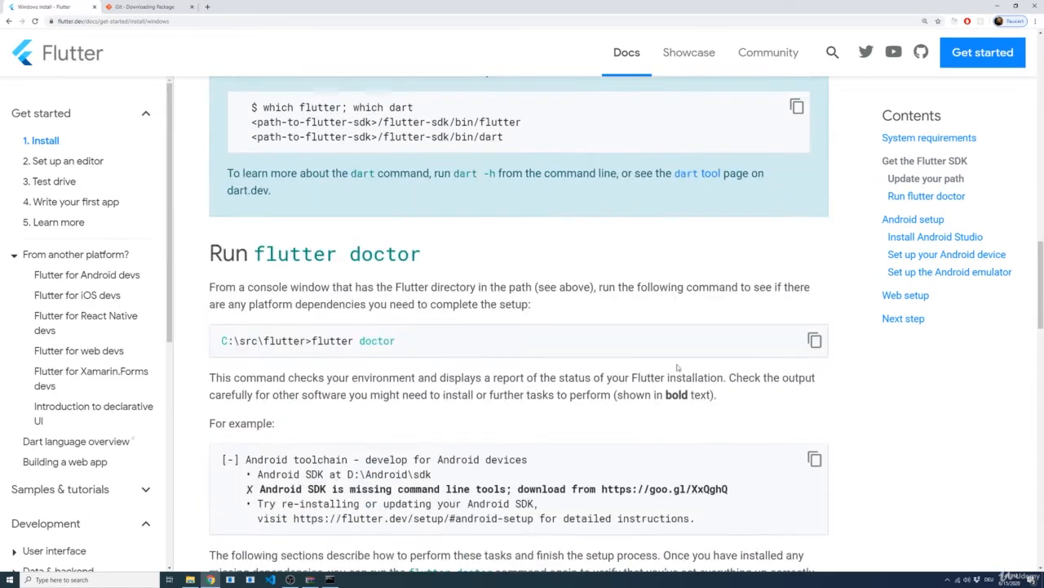
pyautogui.scroll(-1, 385, 365)
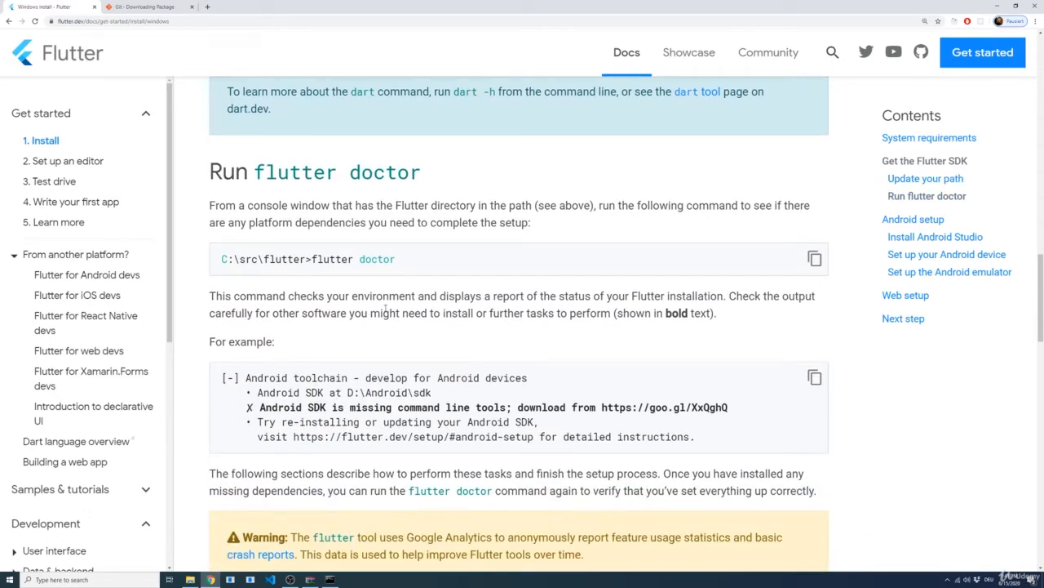
pyautogui.moveTo(402, 263); pyautogui.dragTo(314, 260)
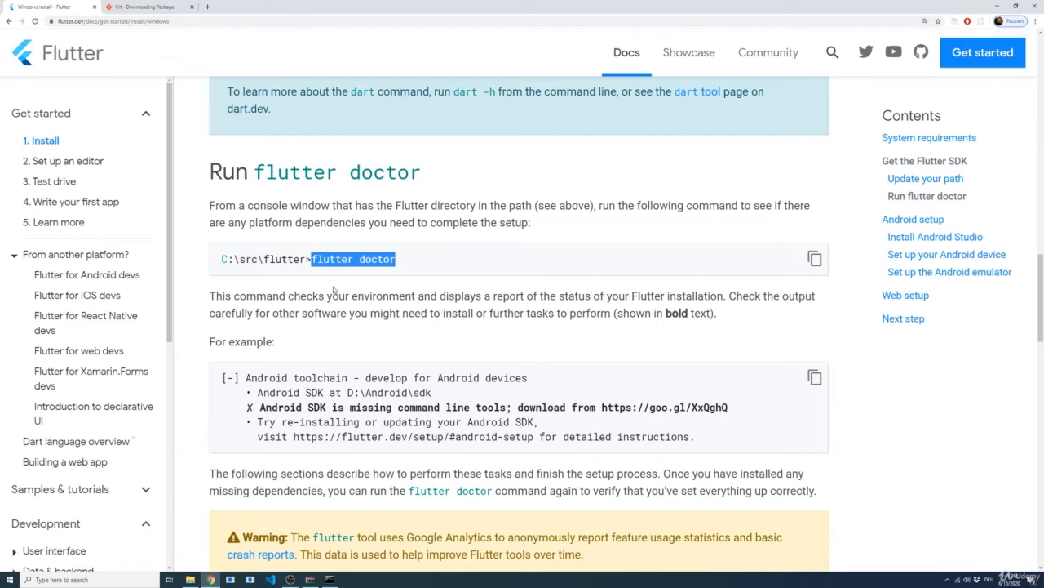
# Step: Switch to Command Prompt and run the flutter doctor command
pyautogui.click(333, 289)
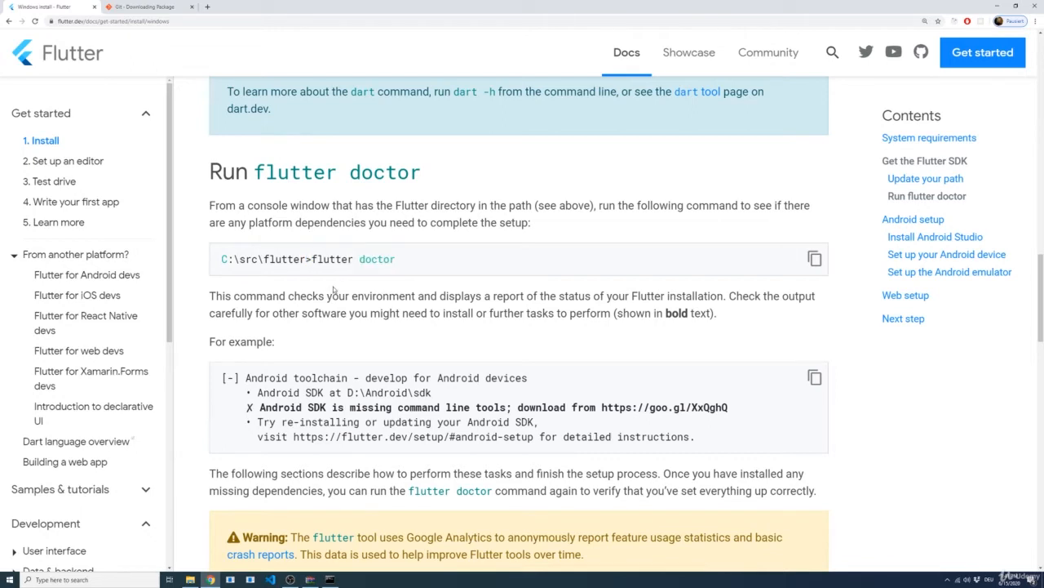
pyautogui.click(329, 578)
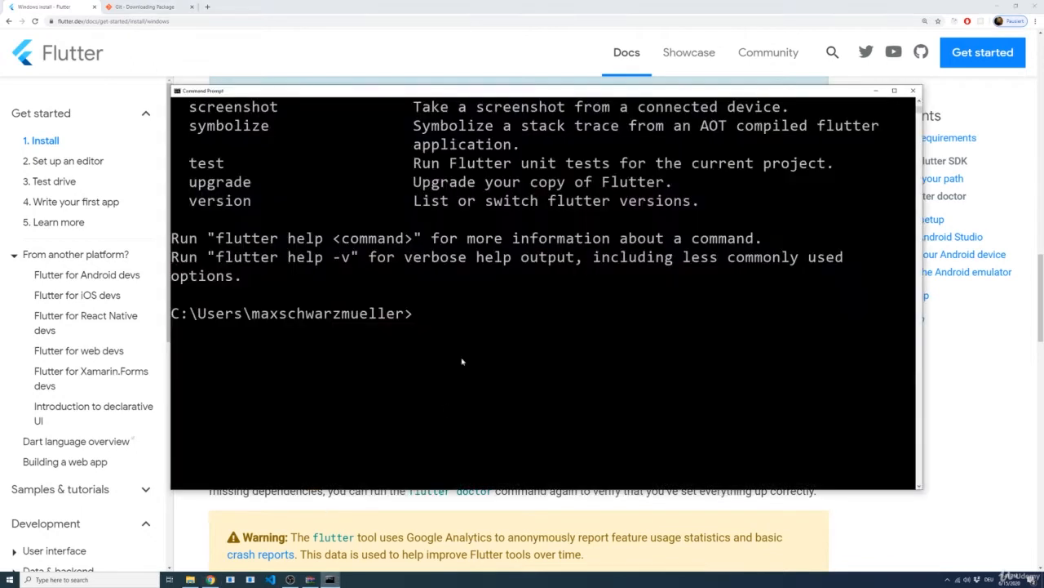
pyautogui.write('flutter doctor')
pyautogui.press('Return')
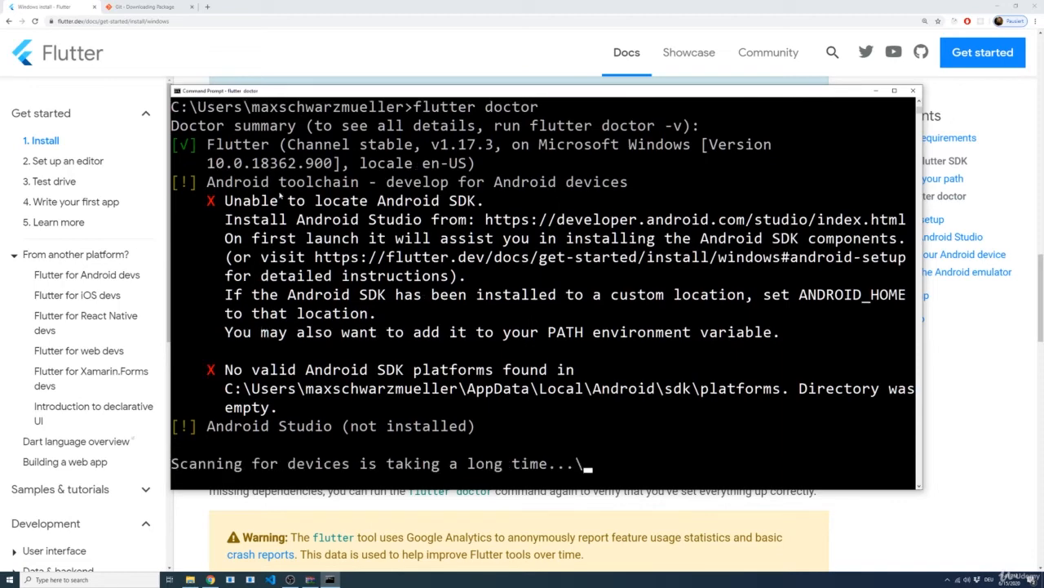
# Step: Review the doctor summary's entries for Flutter, the Android toolchain, Android Studio and connected devices
pyautogui.moveTo(212, 145); pyautogui.dragTo(356, 164)
pyautogui.scroll(1, 335, 181)
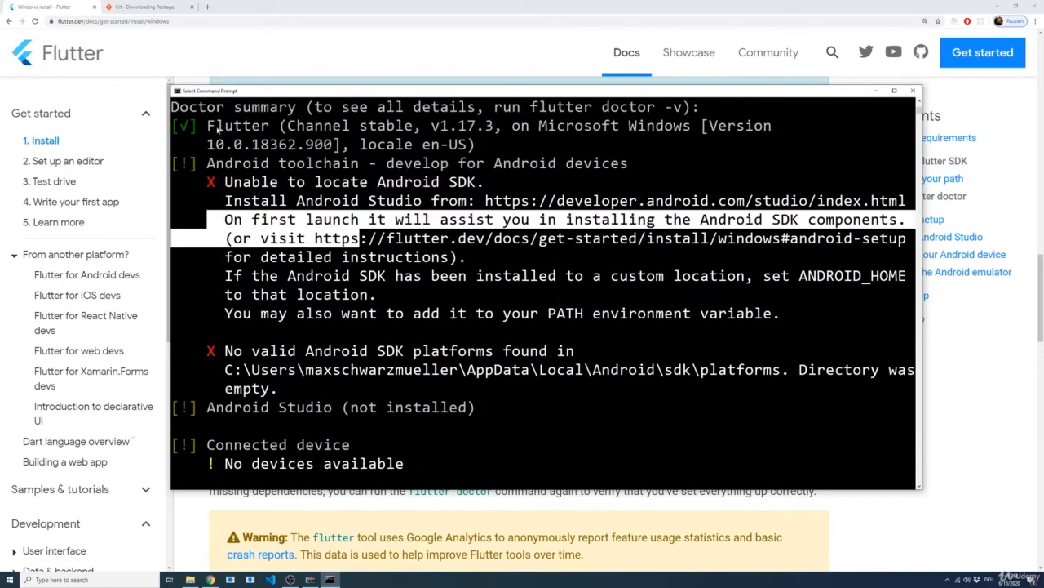
pyautogui.moveTo(208, 127); pyautogui.dragTo(353, 132)
pyautogui.moveTo(199, 163); pyautogui.dragTo(591, 349)
pyautogui.click(613, 385)
pyautogui.scroll(1, 320, 426)
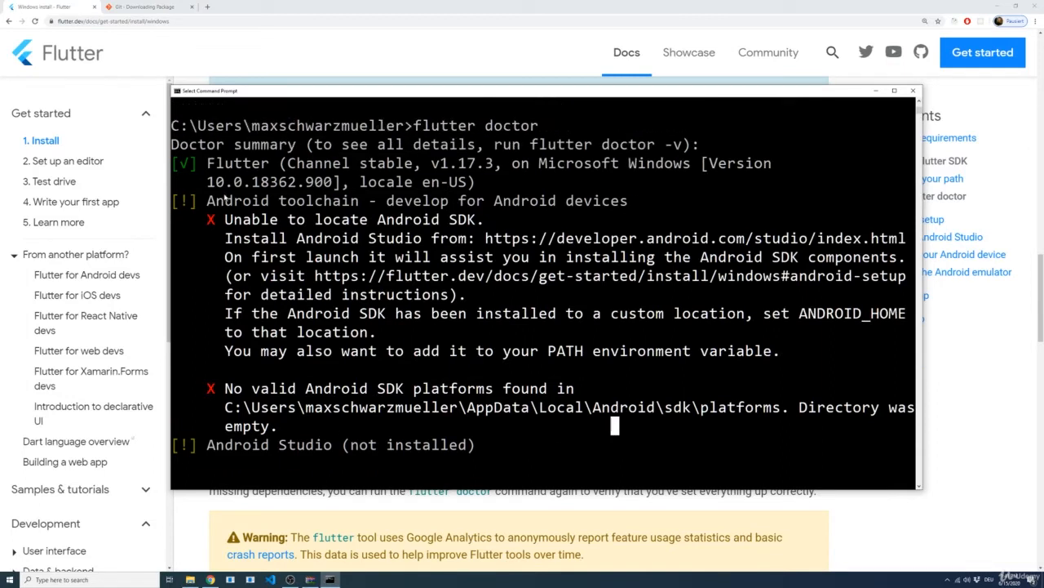
pyautogui.scroll(-2, 318, 426)
pyautogui.moveTo(206, 369); pyautogui.dragTo(334, 383)
pyautogui.scroll(-1, 335, 385)
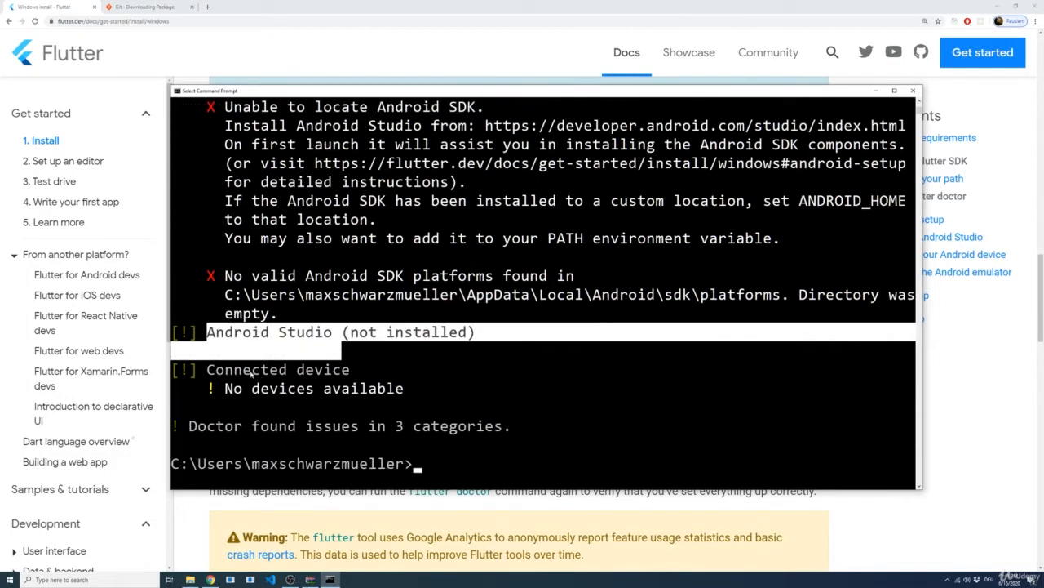
pyautogui.moveTo(236, 370); pyautogui.dragTo(391, 406)
pyautogui.click(452, 365)
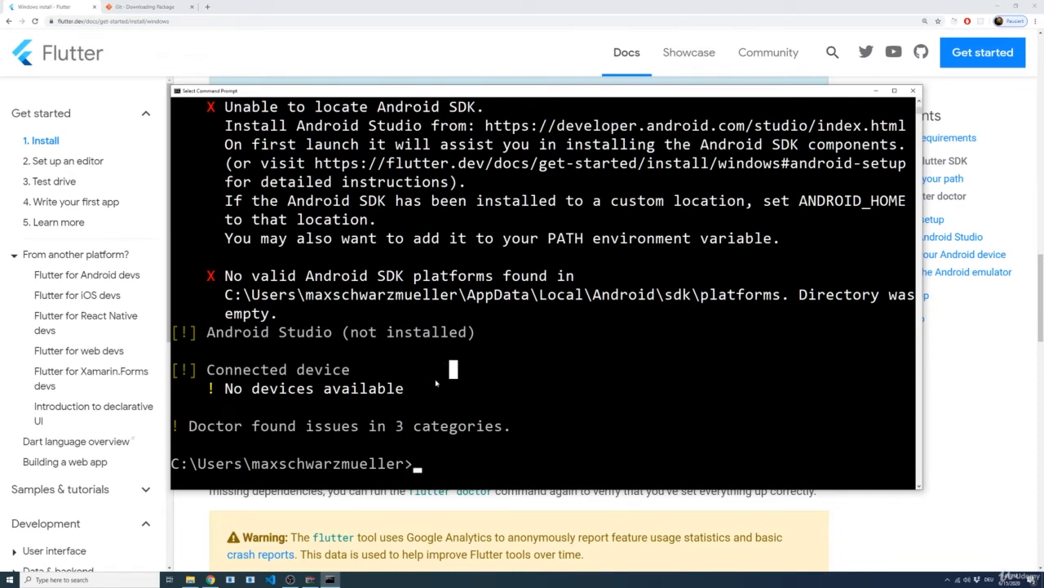
pyautogui.scroll(2, 320, 258)
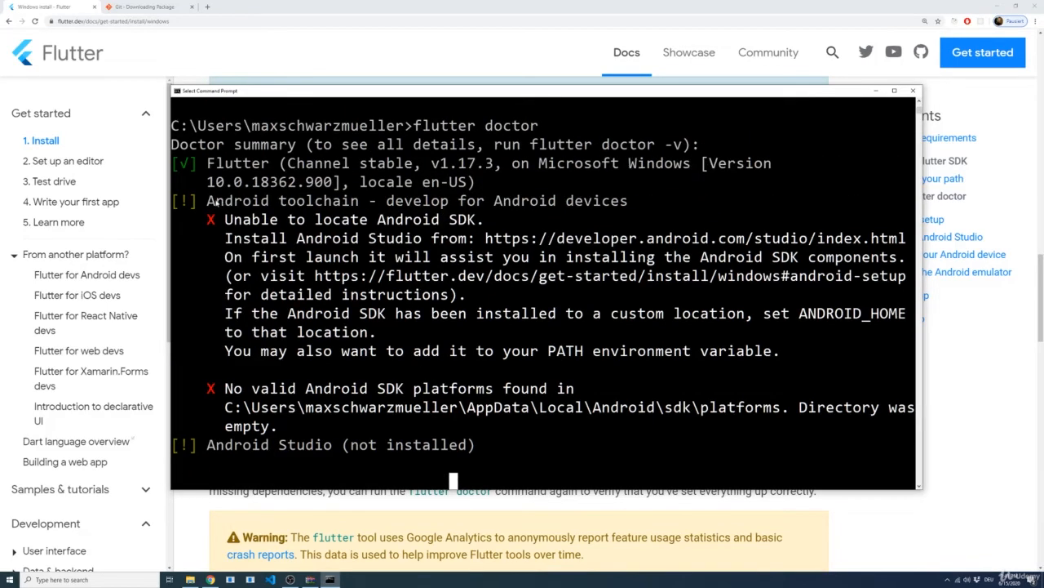
pyautogui.moveTo(207, 201); pyautogui.dragTo(359, 203)
pyautogui.click(480, 183)
pyautogui.press('Escape')
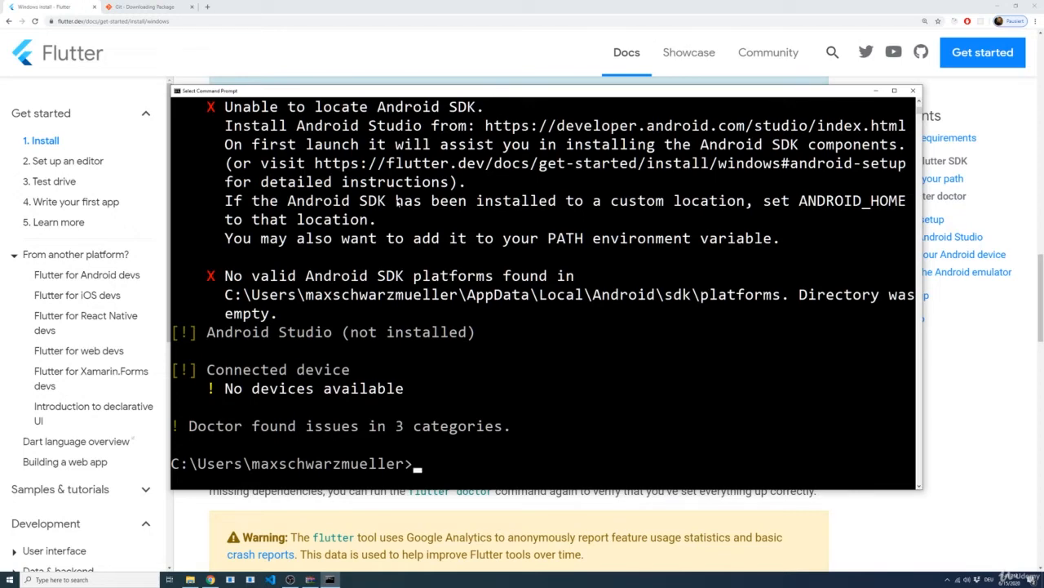
# Step: Return to the Flutter install guide and find the Install Android Studio instructions under Android setup
pyautogui.click(579, 512)
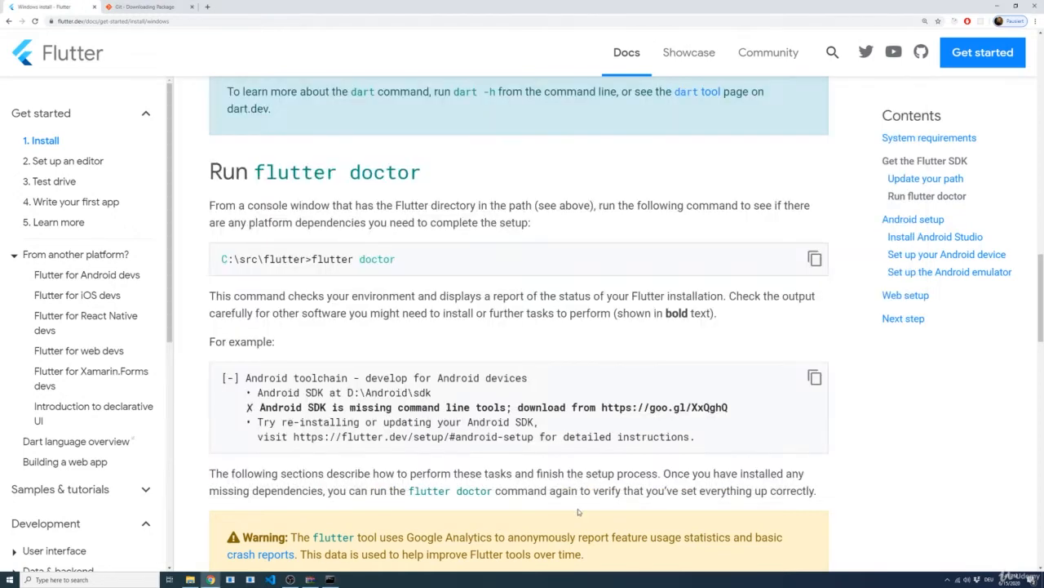
pyautogui.scroll(-1, 458, 317)
pyautogui.scroll(-5, 458, 317)
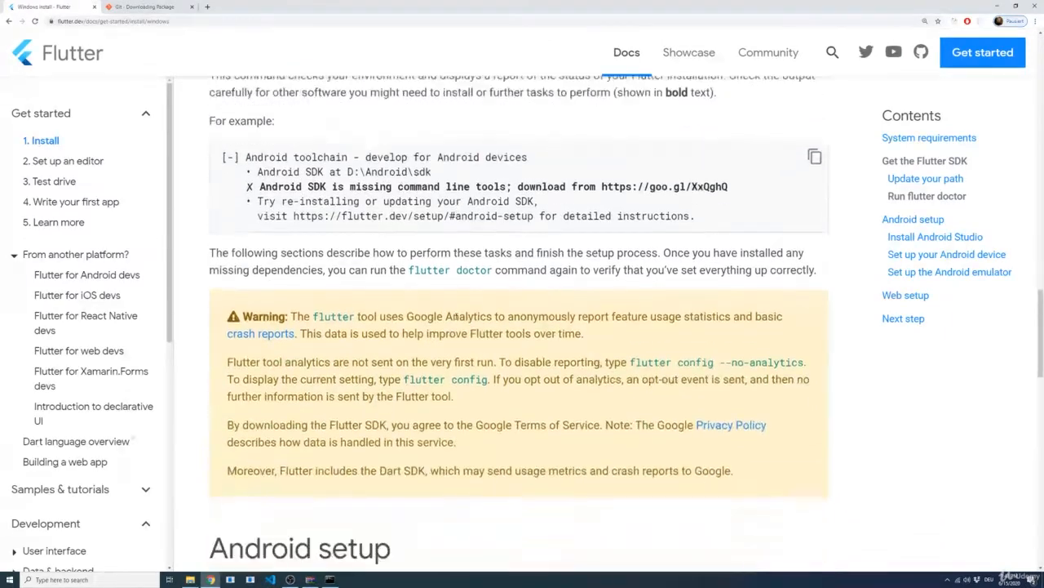
pyautogui.scroll(-1, 451, 314)
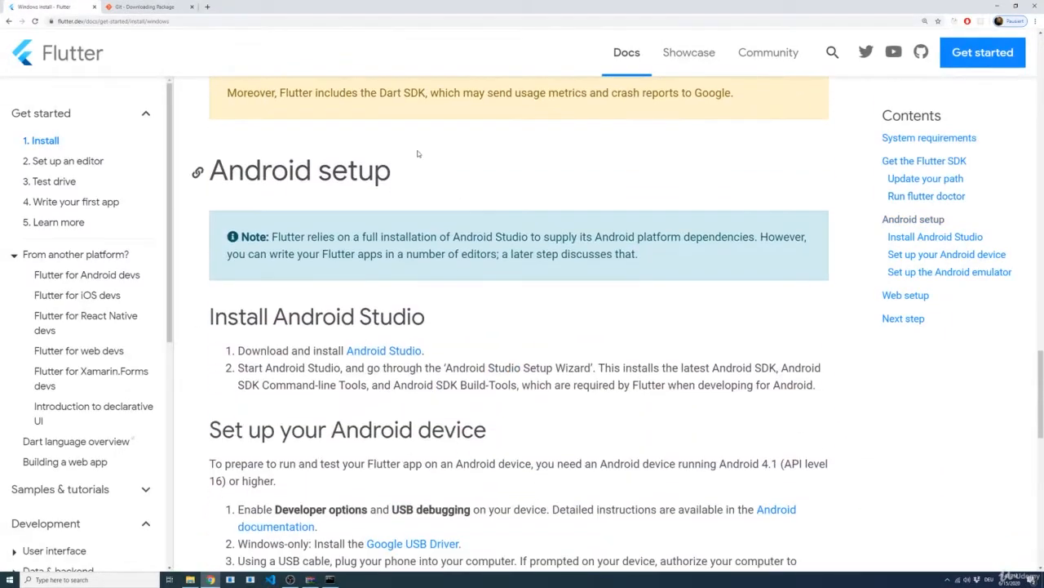
pyautogui.tripleClick(420, 181)
pyautogui.click(450, 307)
pyautogui.scroll(-1, 449, 306)
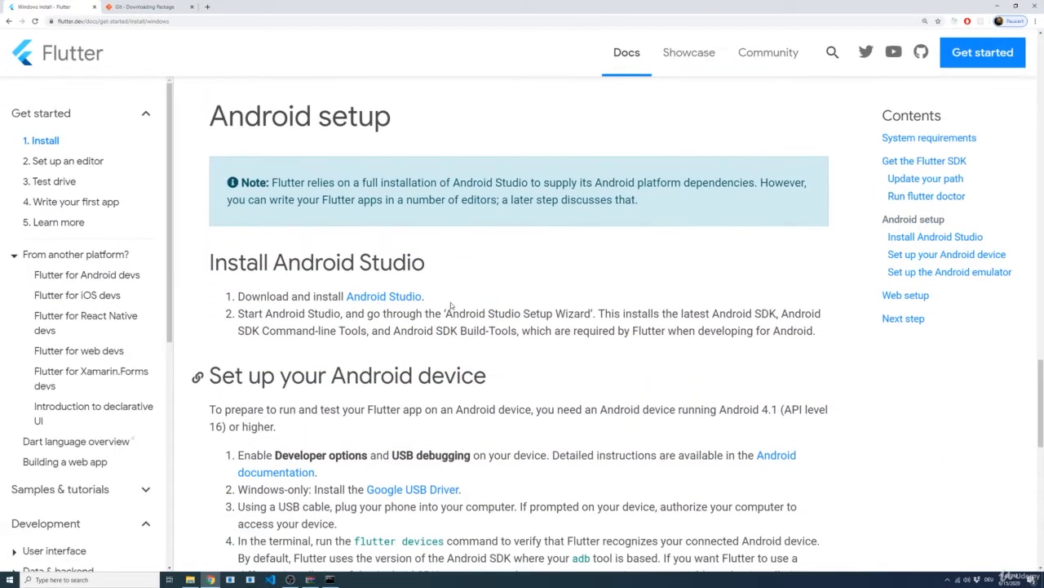
# Step: Open the guide's Android Studio link in a new tab and enlarge that page to 175%
pyautogui.middleClick(385, 297)
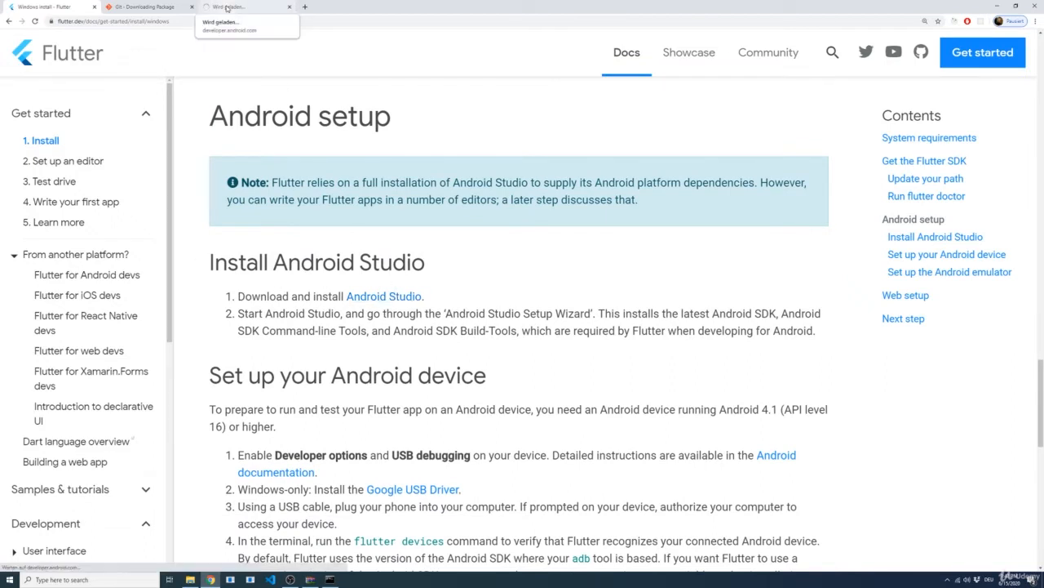
pyautogui.click(226, 8)
pyautogui.hotkey('ctrl', '+')
pyautogui.hotkey('ctrl', '+')
pyautogui.hotkey('ctrl', '+')
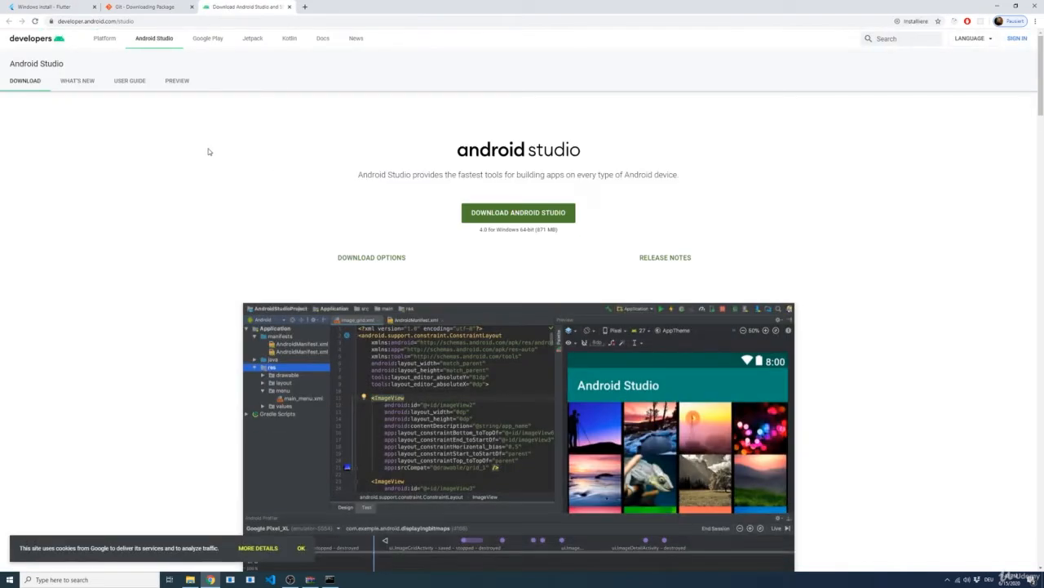
pyautogui.hotkey('ctrl', '+')
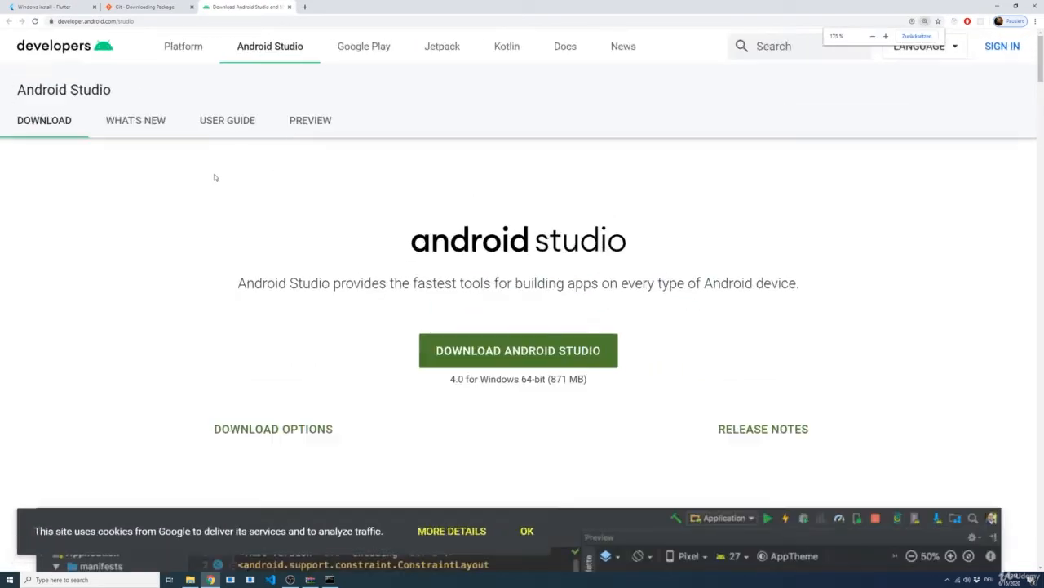
# Step: Download Android Studio for Windows, agreeing to the terms and conditions and saving the installer in Downloads
pyautogui.click(479, 352)
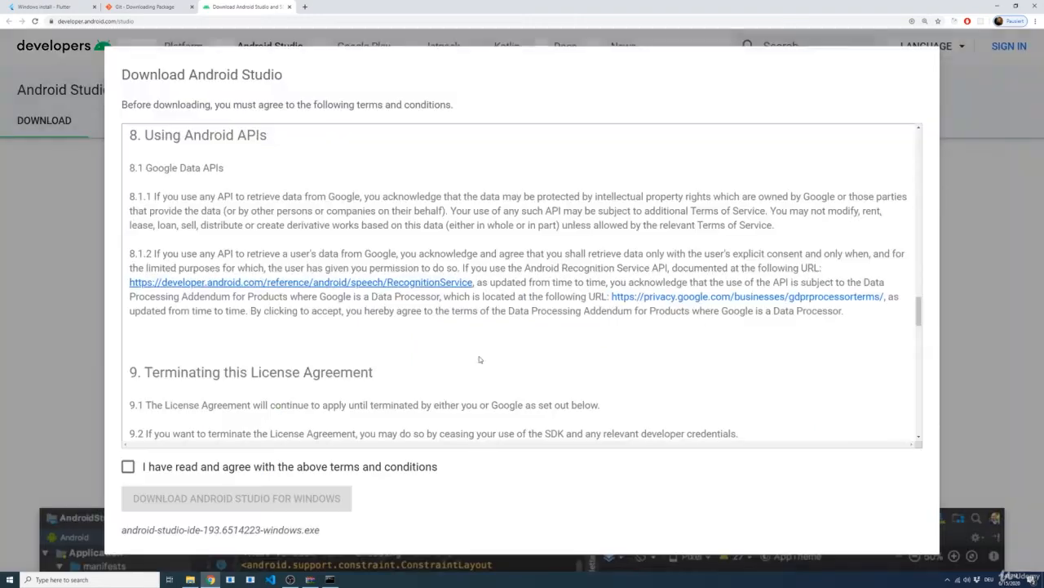
pyautogui.click(128, 466)
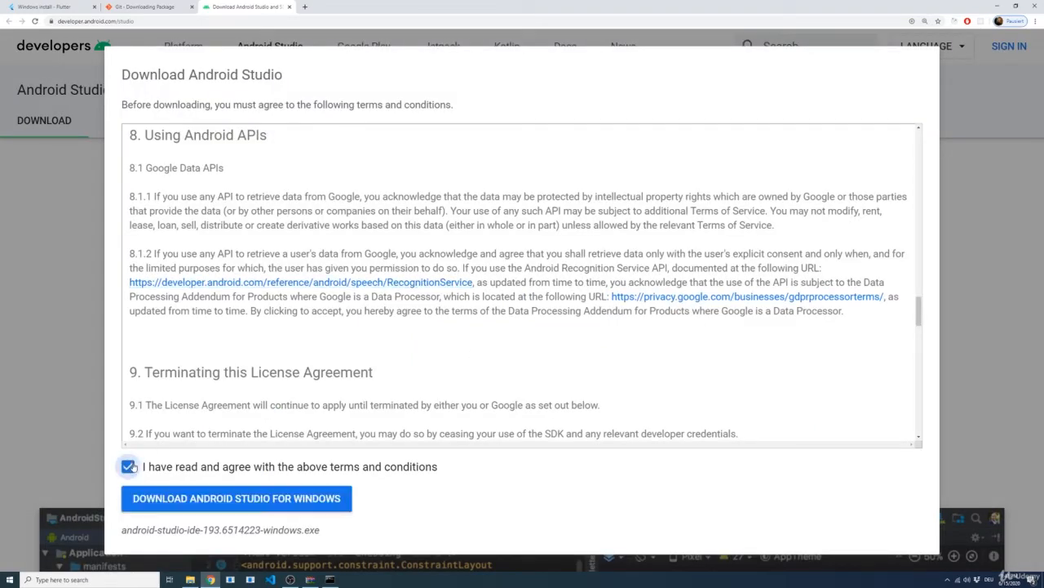
pyautogui.click(203, 497)
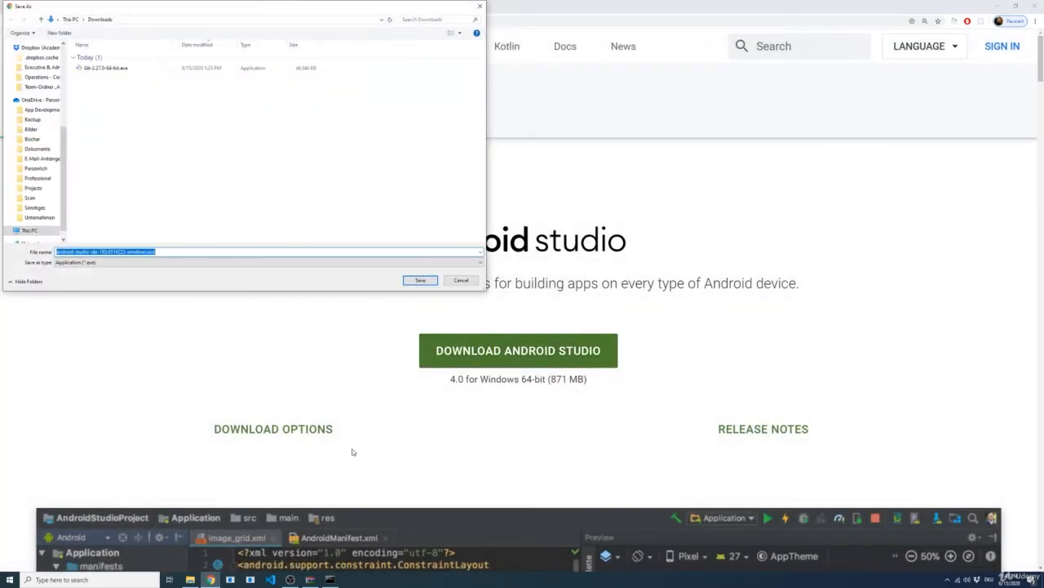
pyautogui.click(421, 280)
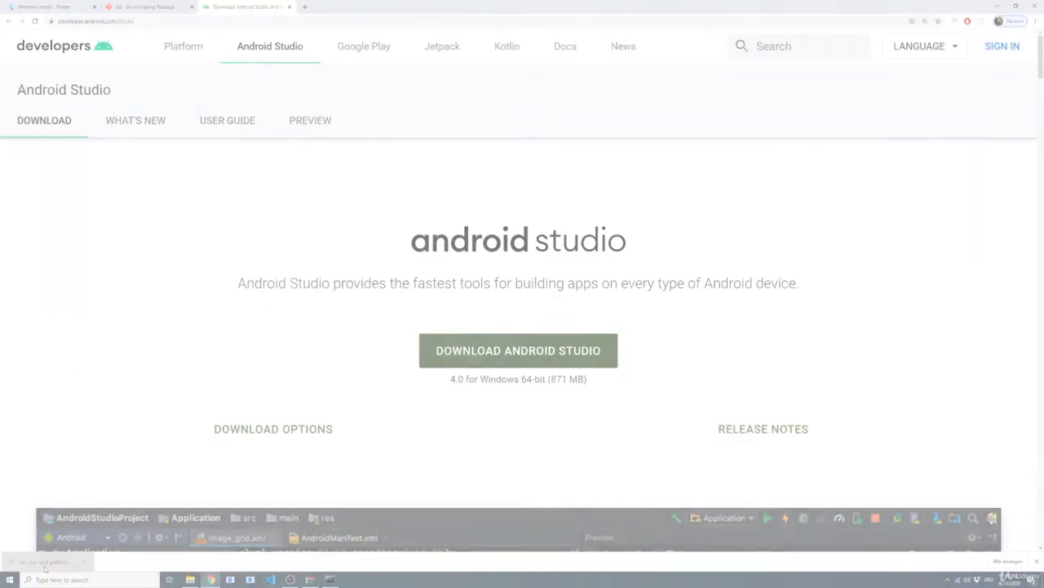
# Step: Run the downloaded Android Studio installer and keep both the Android Studio and Android Virtual Device components selected
pyautogui.click(45, 563)
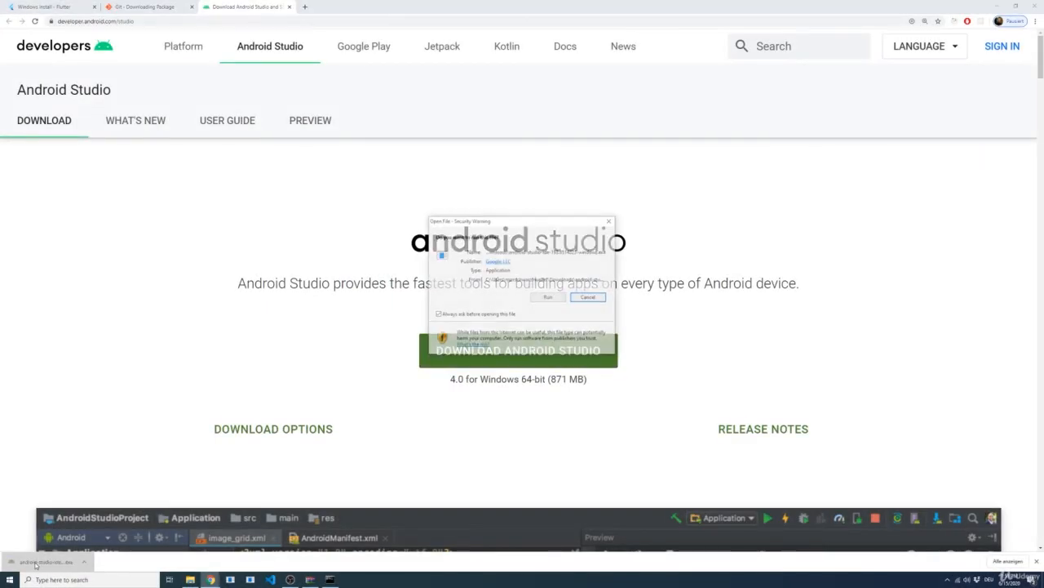
pyautogui.click(545, 299)
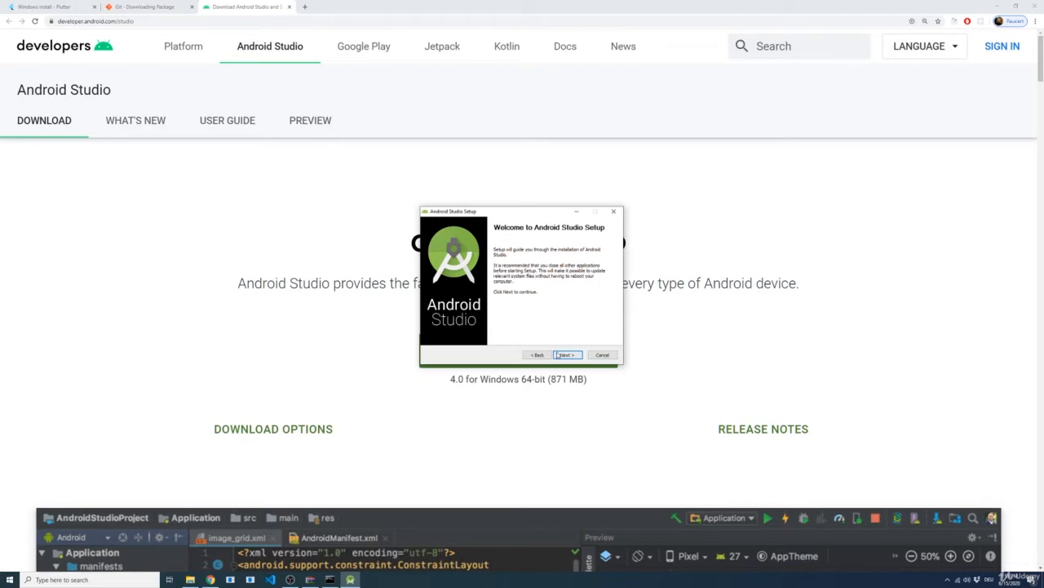
pyautogui.click(559, 355)
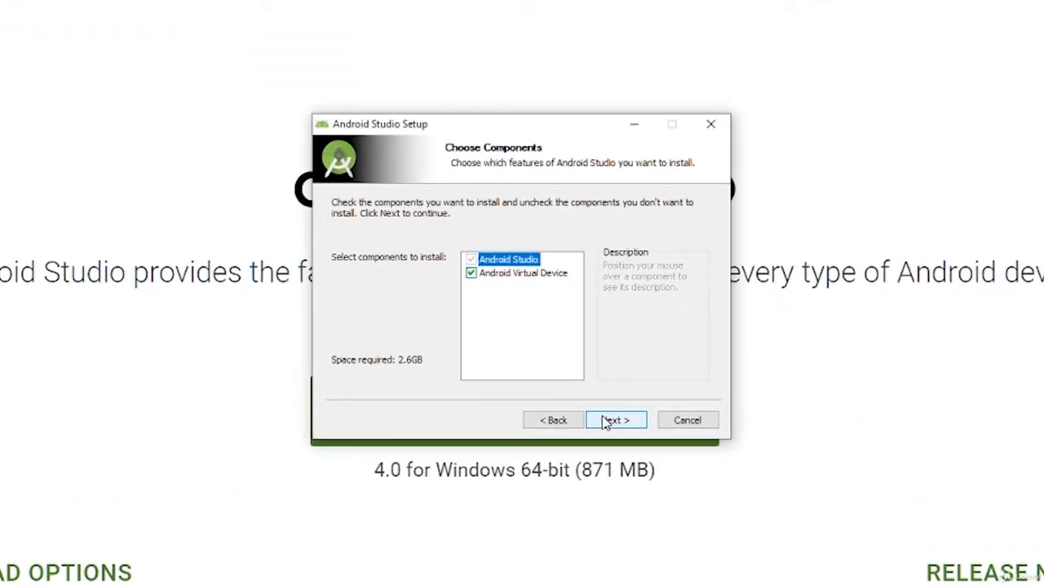
pyautogui.moveTo(506, 261)
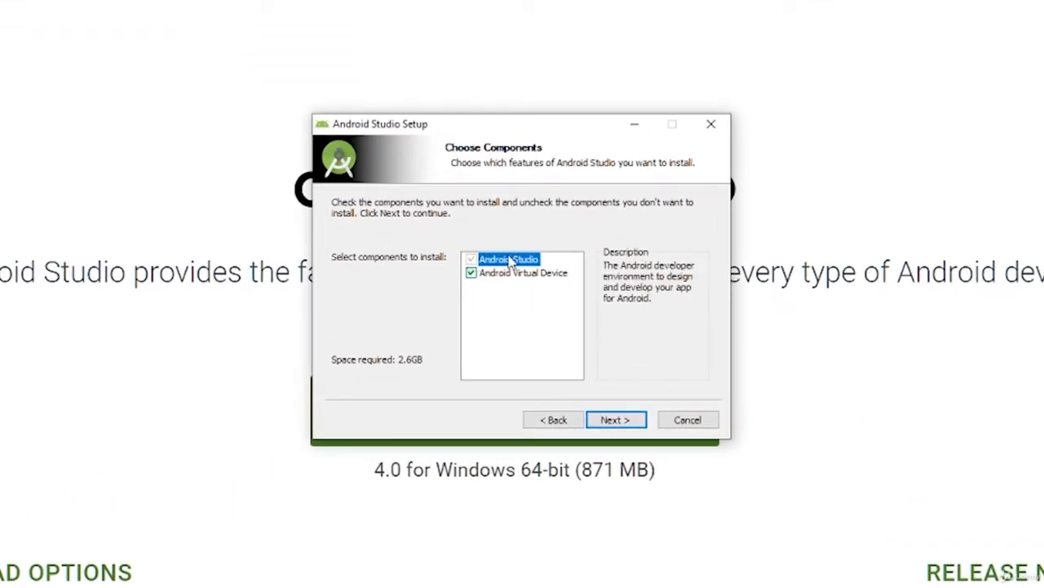
pyautogui.moveTo(475, 278)
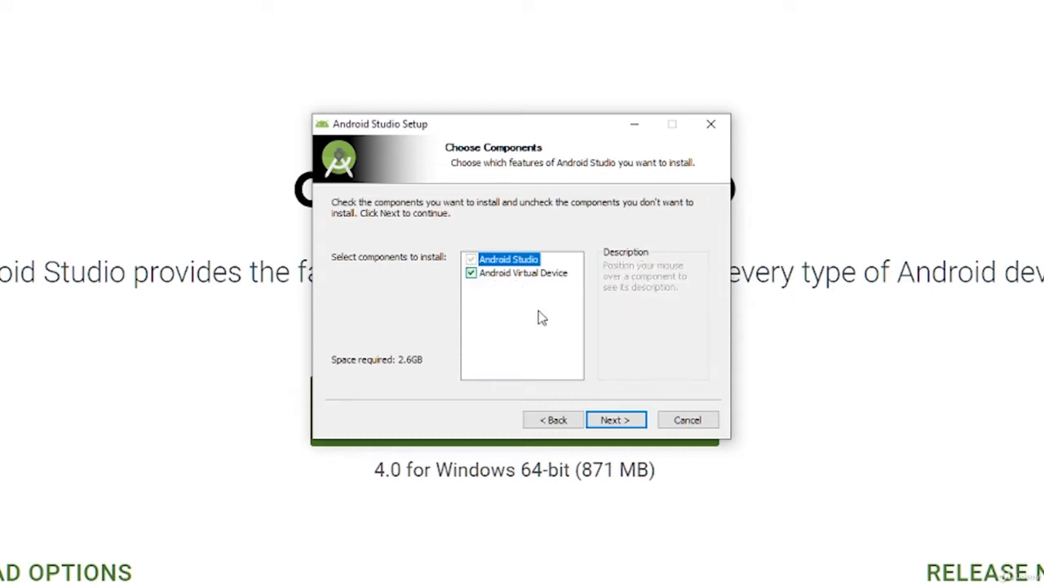
pyautogui.click(622, 420)
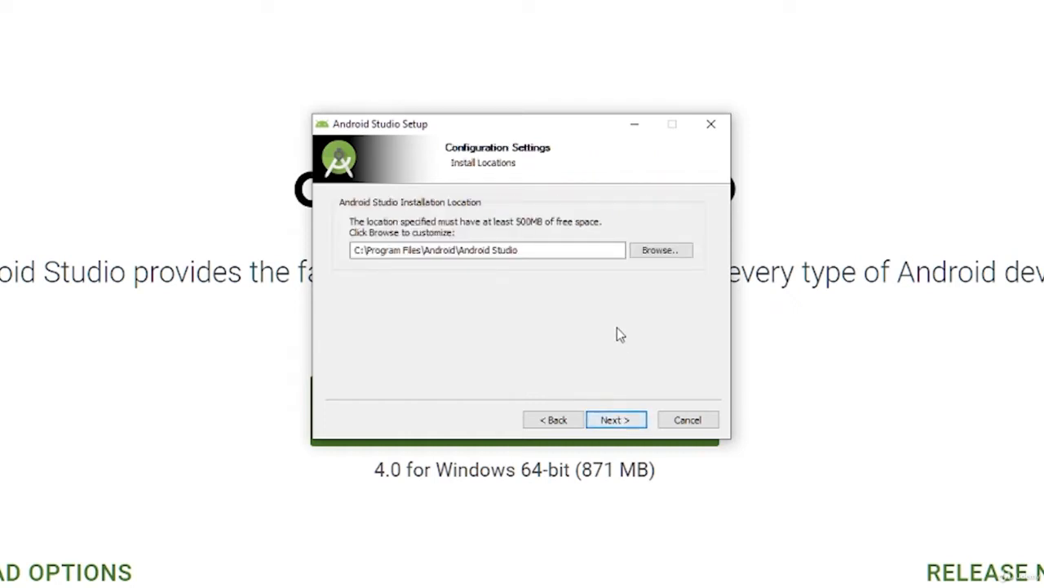
# Step: Set the Android Studio installation location to D:\Program Files\Android and accept it
pyautogui.click(669, 257)
pyautogui.click(453, 288)
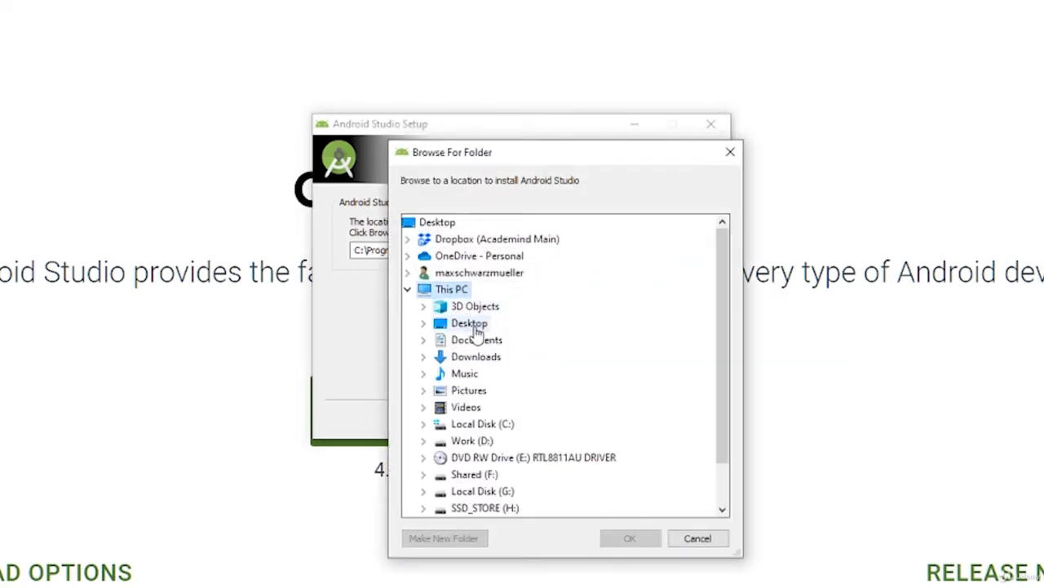
pyautogui.scroll(-1, 461, 424)
pyautogui.click(471, 394)
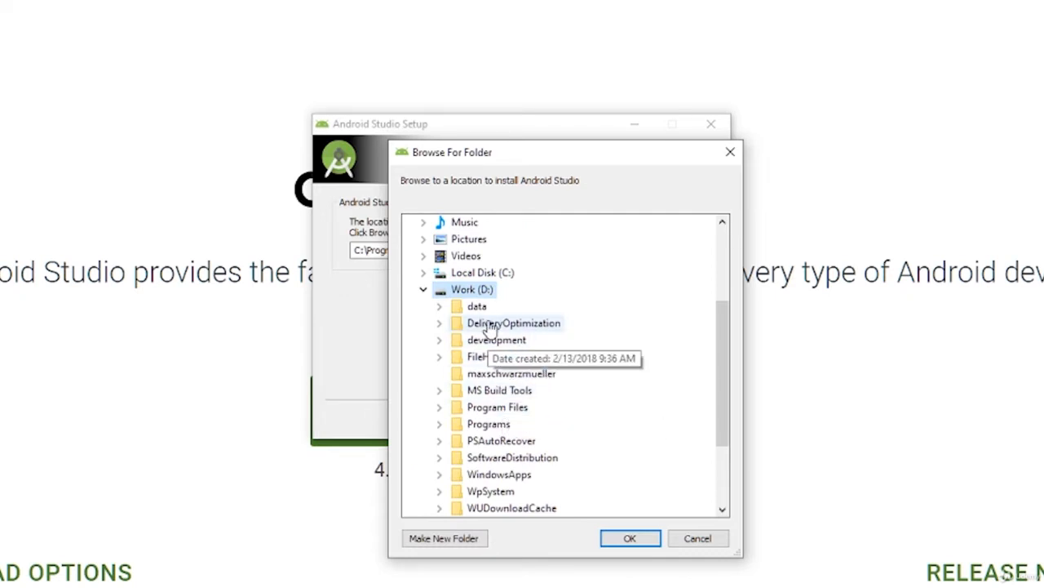
pyautogui.click(499, 407)
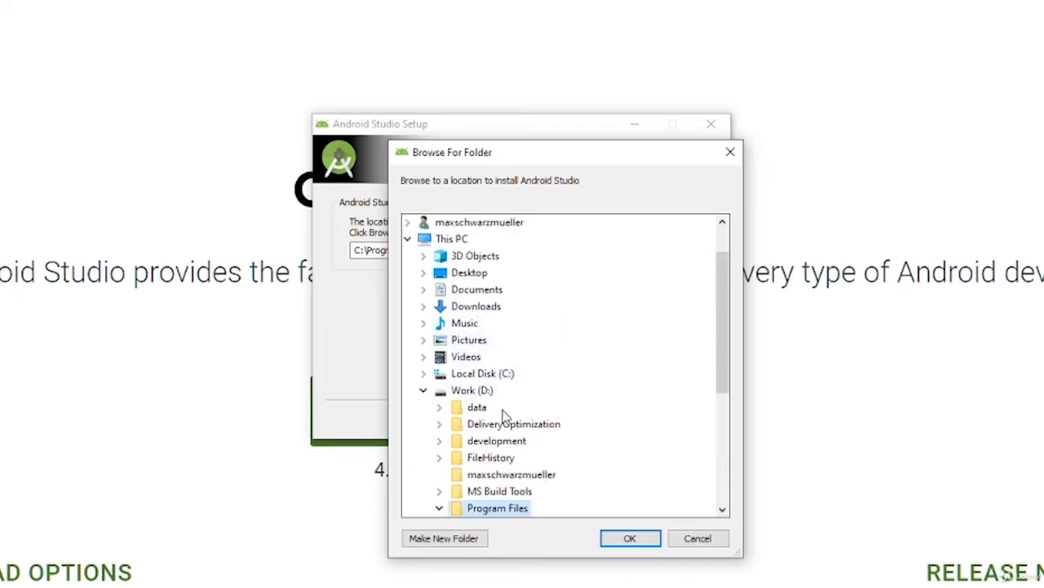
pyautogui.click(625, 538)
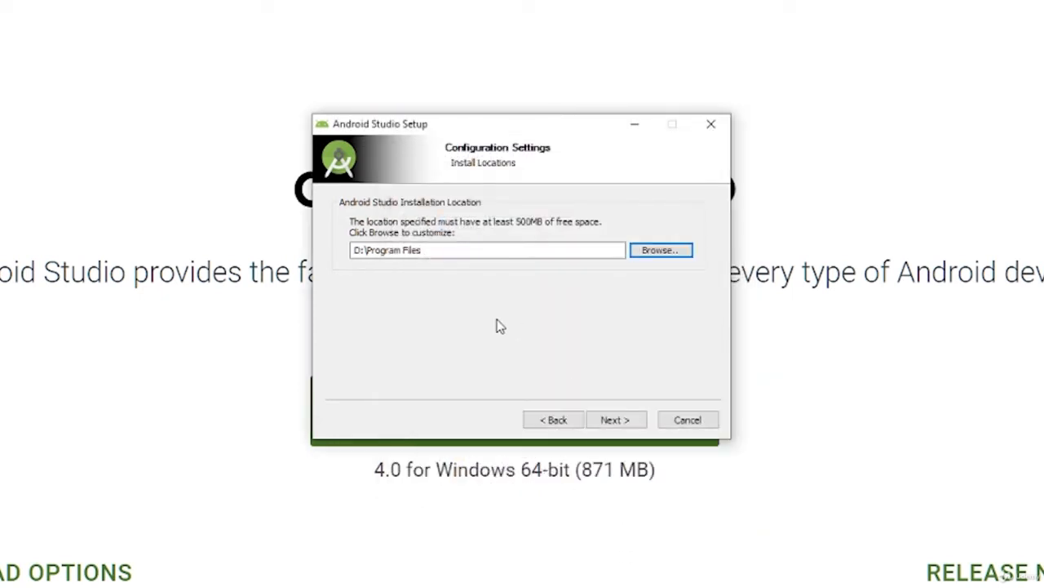
pyautogui.click(479, 251)
pyautogui.write('\\A')
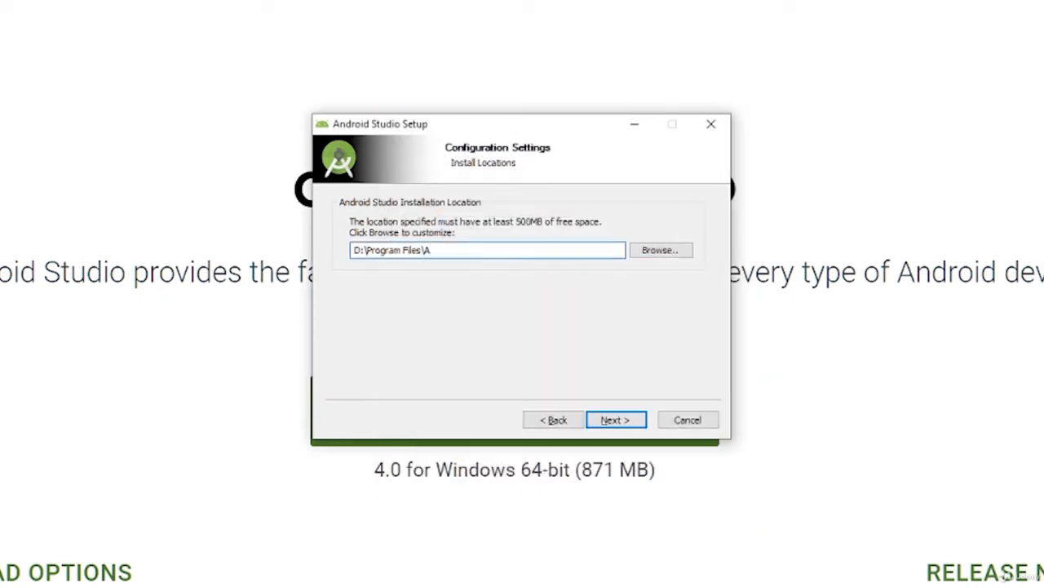
pyautogui.write('ndroid')
pyautogui.click(634, 421)
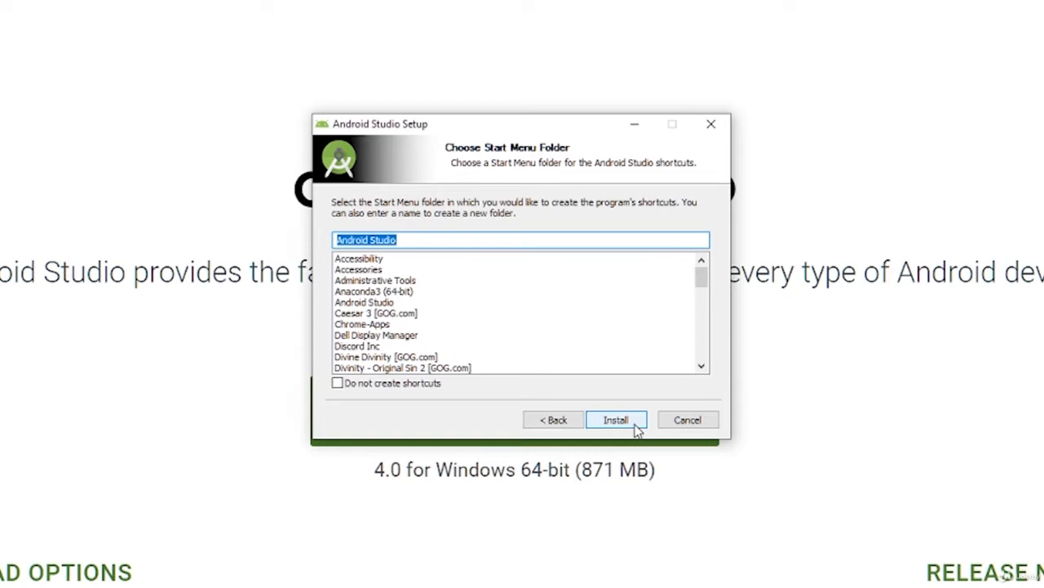
# Step: Install Android Studio with the Android Studio Start Menu folder, then finish setup with Start Android Studio enabled
pyautogui.click(636, 427)
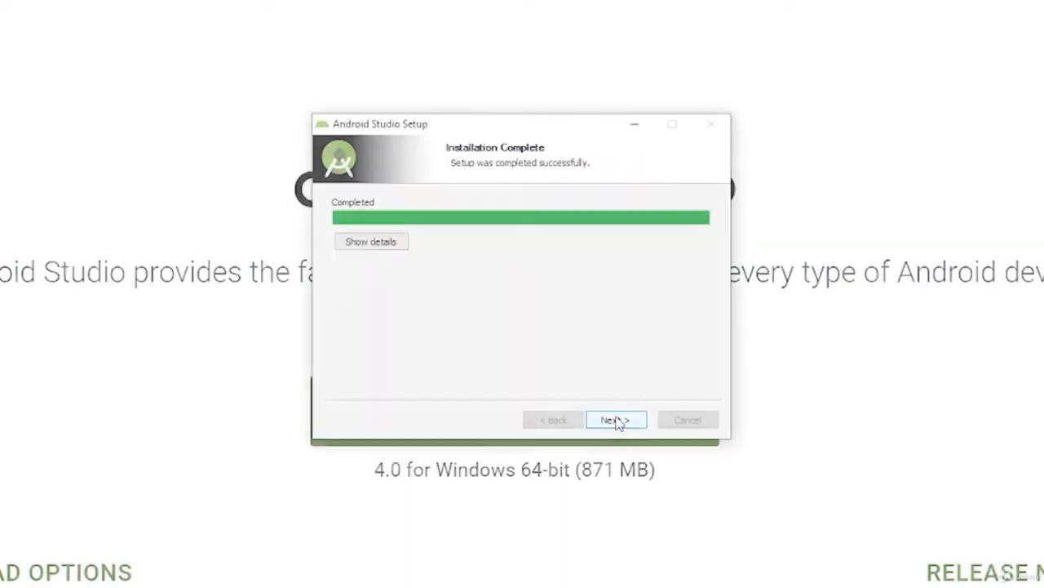
pyautogui.click(616, 421)
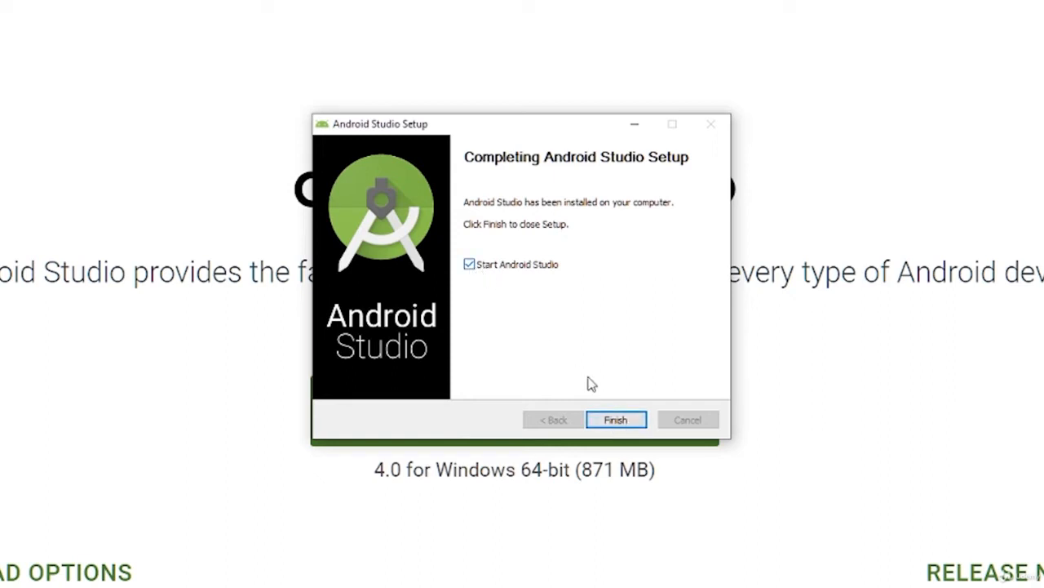
pyautogui.click(620, 420)
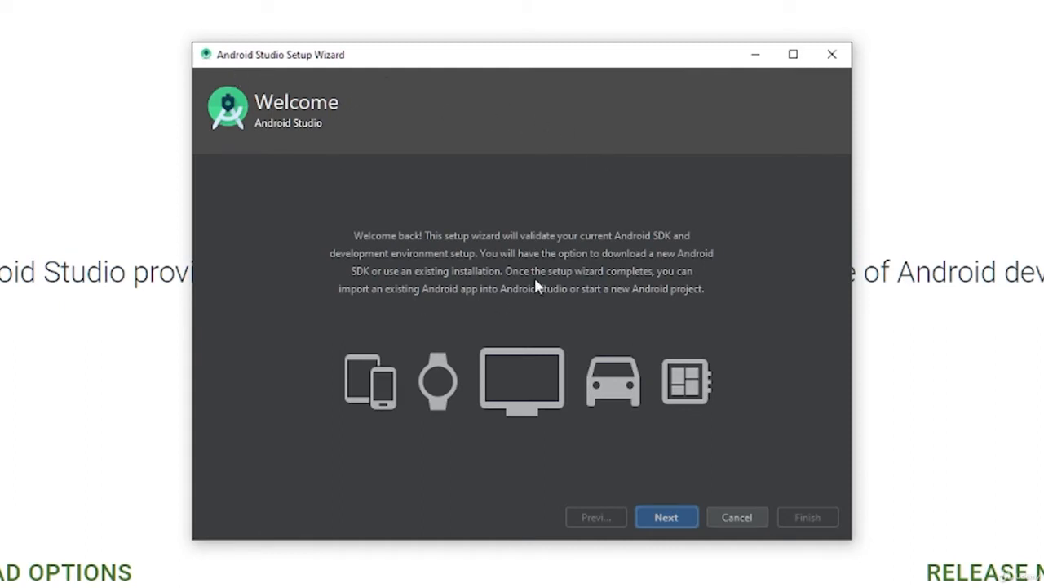
# Step: Choose the Custom setup type for Android Studio and accept D:\Program Files\Android\jre as the default JDK location
pyautogui.click(666, 518)
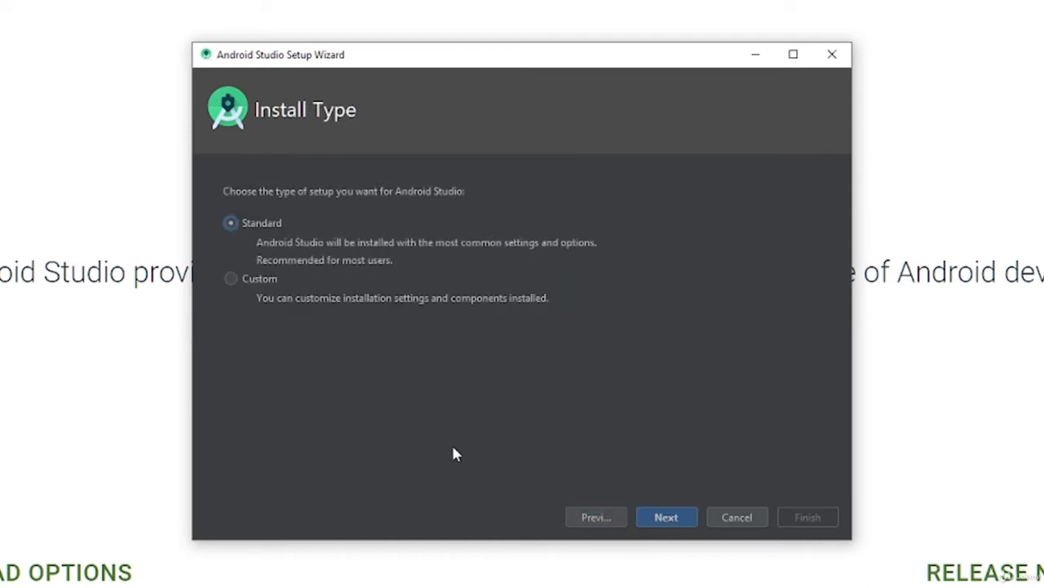
pyautogui.click(233, 279)
pyautogui.click(668, 519)
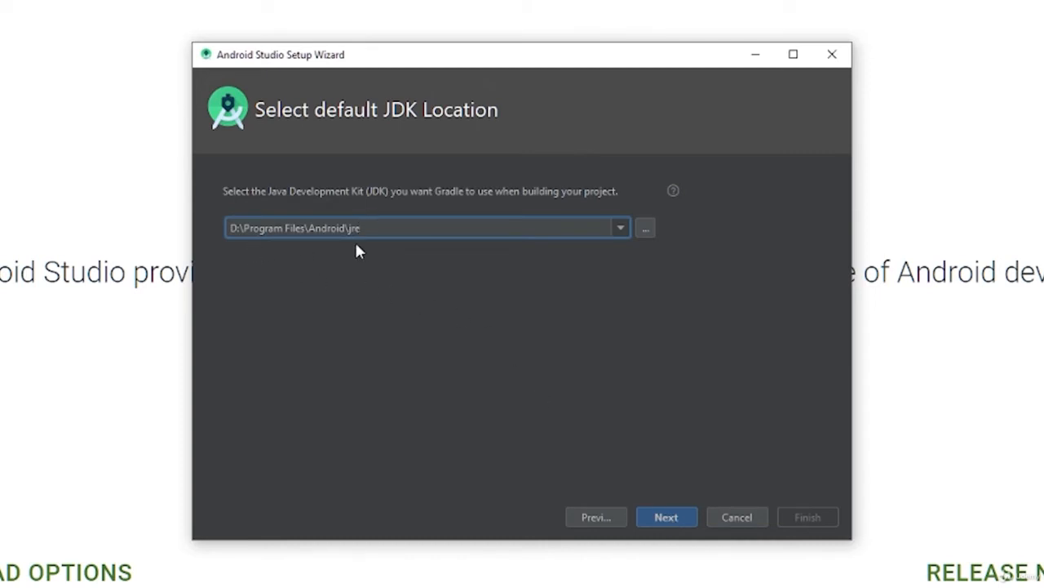
pyautogui.click(664, 519)
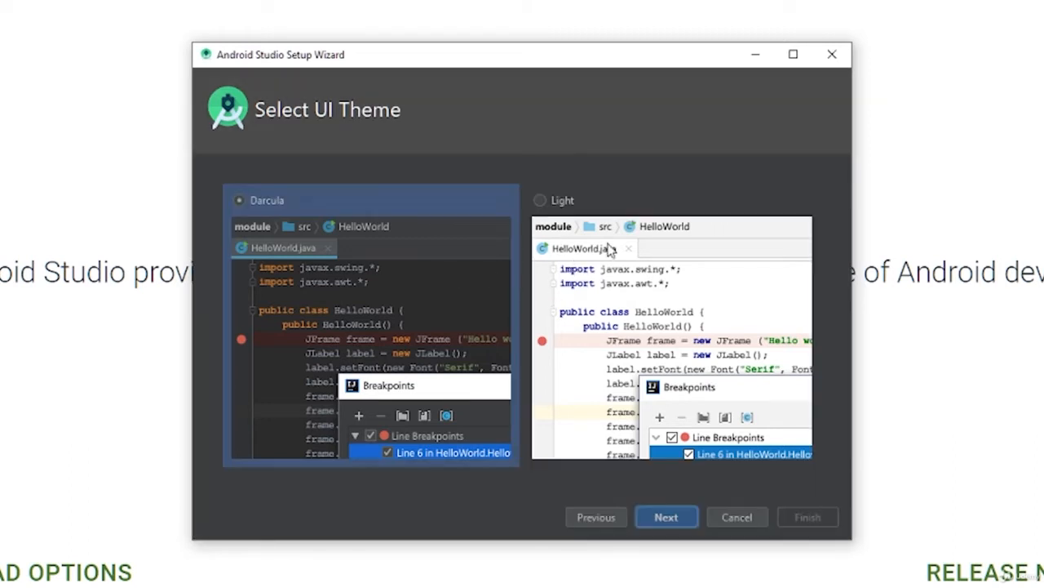
# Step: Compare the Light and Darcula UI themes and accept Darcula
pyautogui.click(610, 248)
pyautogui.click(457, 253)
pyautogui.click(667, 517)
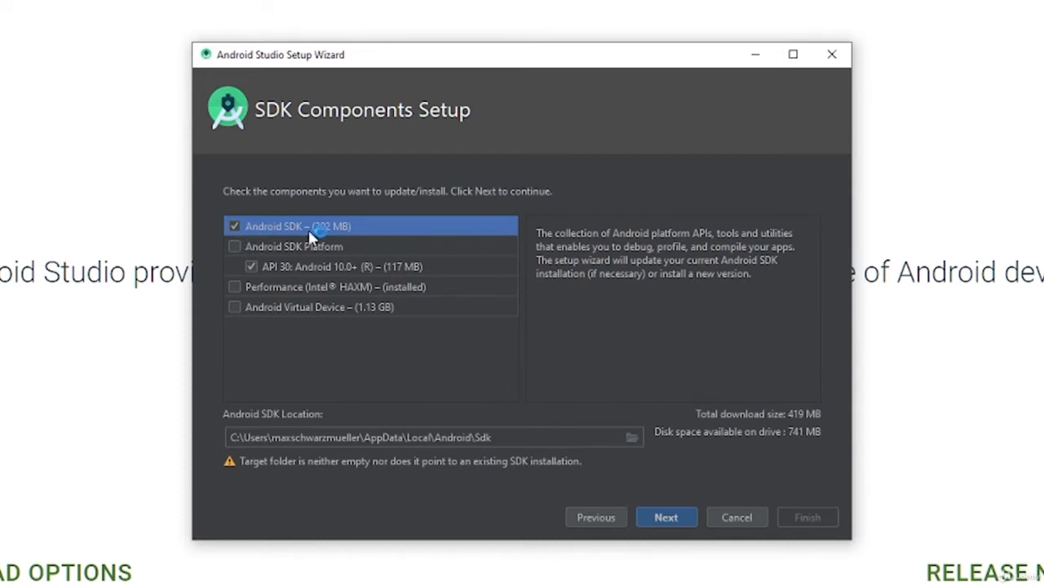
# Step: Review the descriptions of the SDK components and include the Android Virtual Device in the installation
pyautogui.click(231, 252)
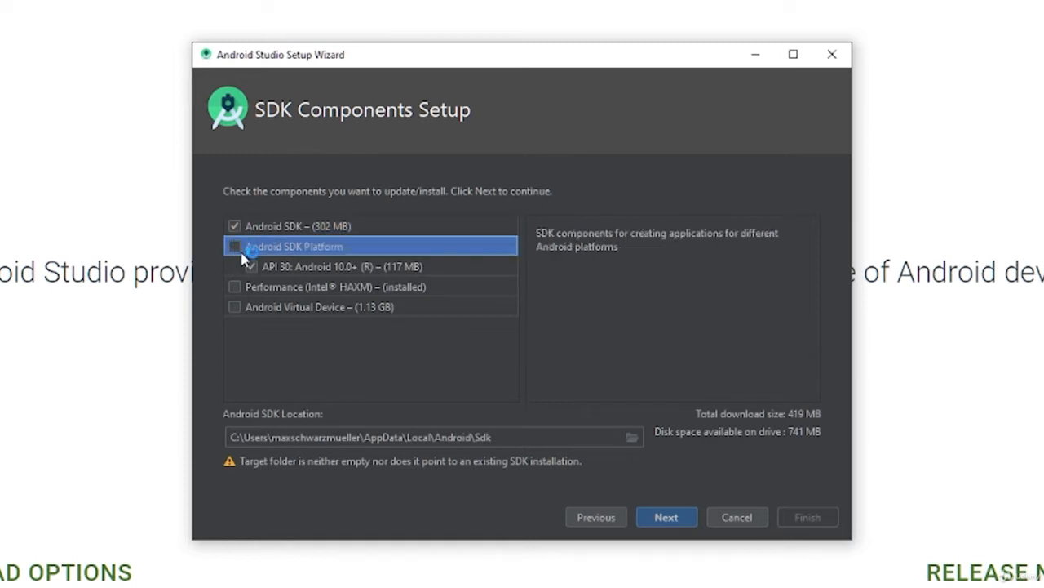
pyautogui.click(279, 272)
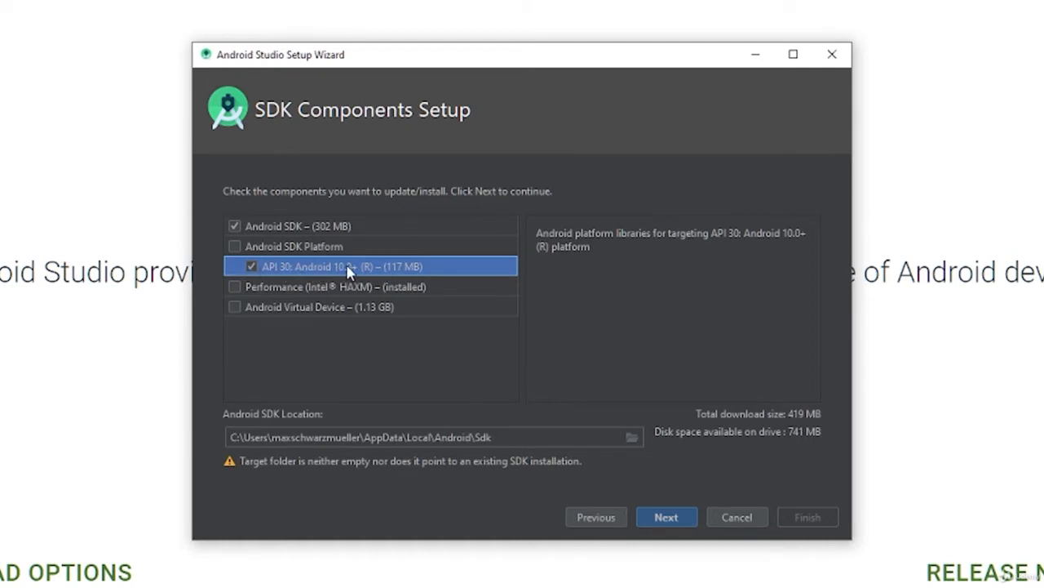
pyautogui.click(276, 287)
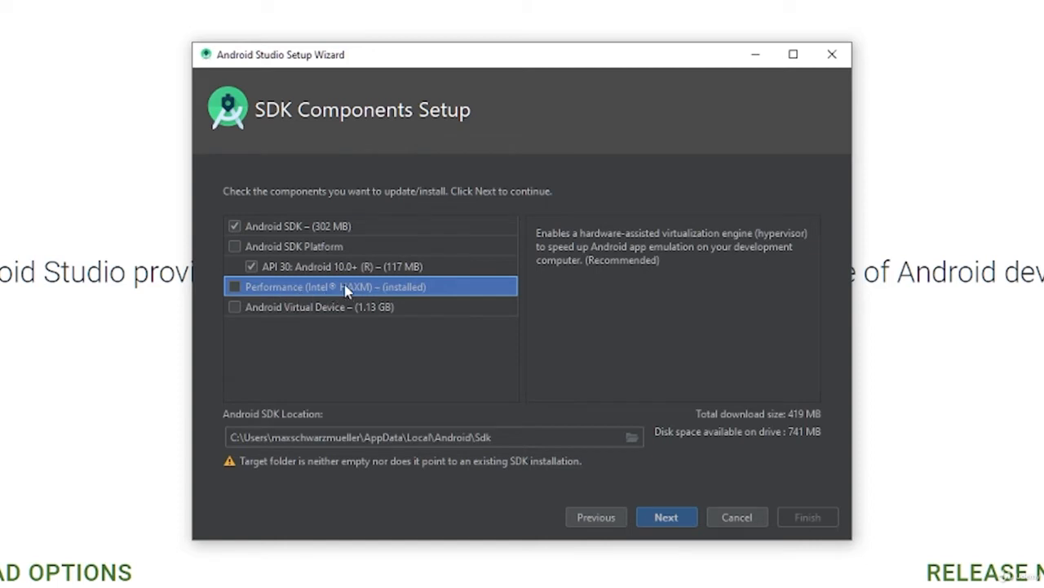
pyautogui.click(235, 308)
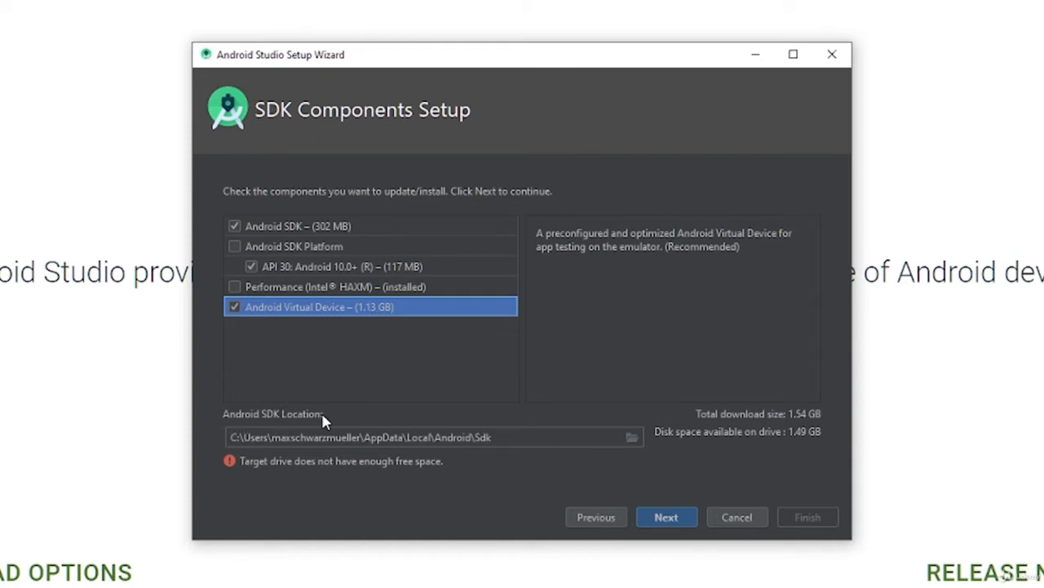
# Step: Create a folder named android-sdk inside D:\development and set it as the Android SDK location
pyautogui.click(633, 438)
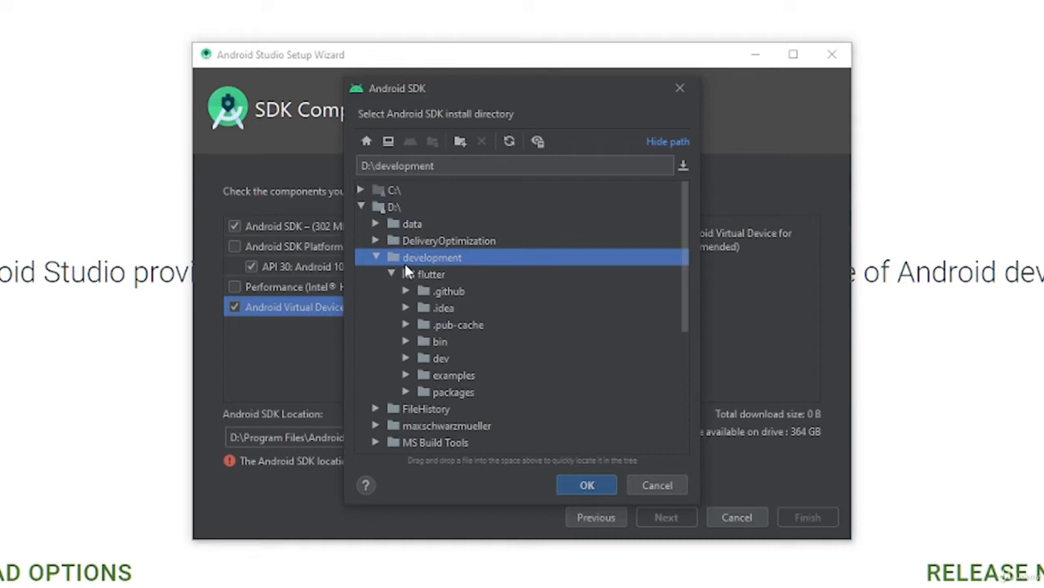
pyautogui.click(392, 273)
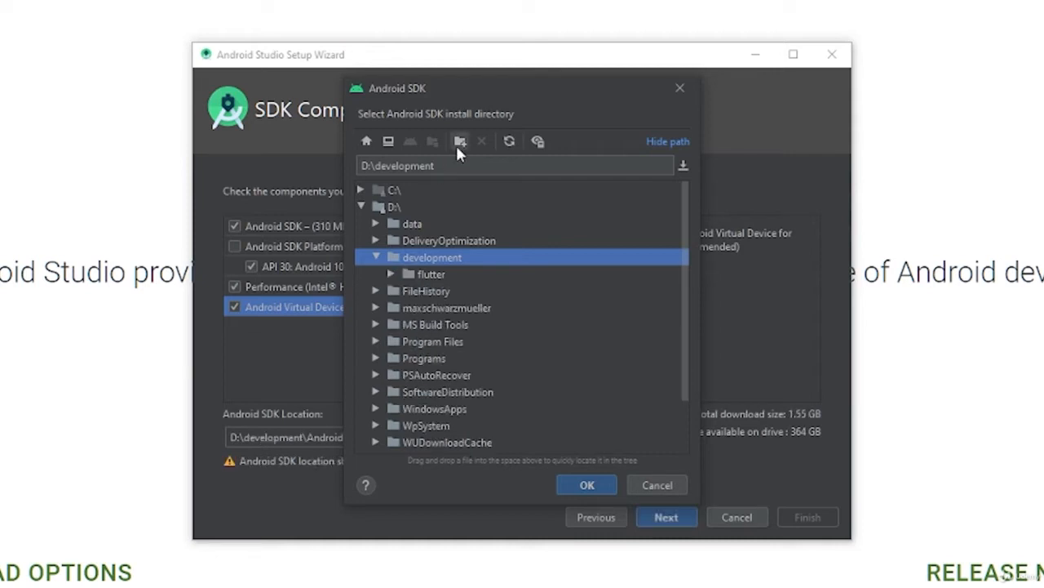
pyautogui.click(456, 146)
pyautogui.write('andr')
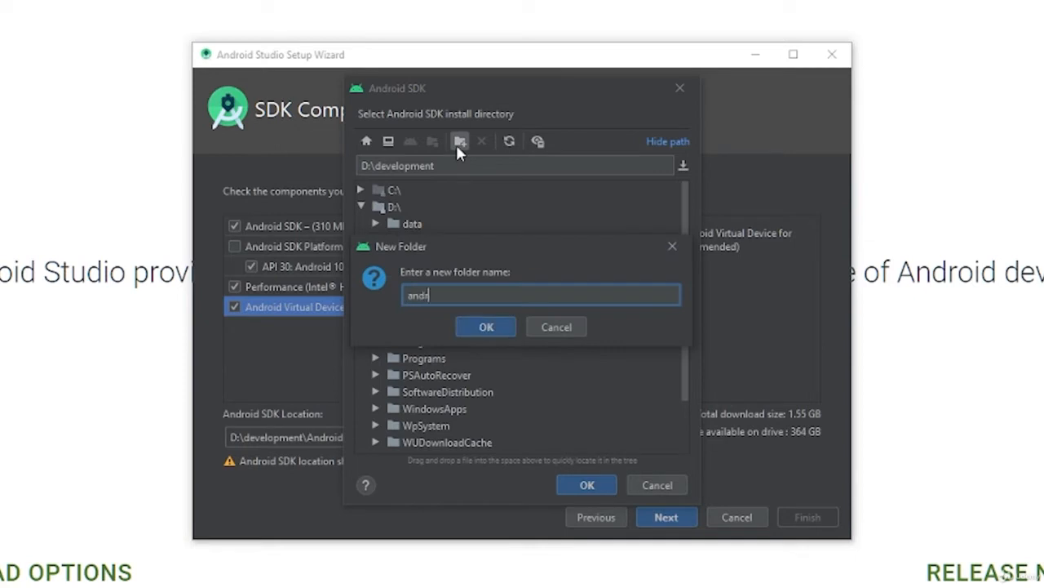
pyautogui.write('oid-sdk')
pyautogui.click(484, 327)
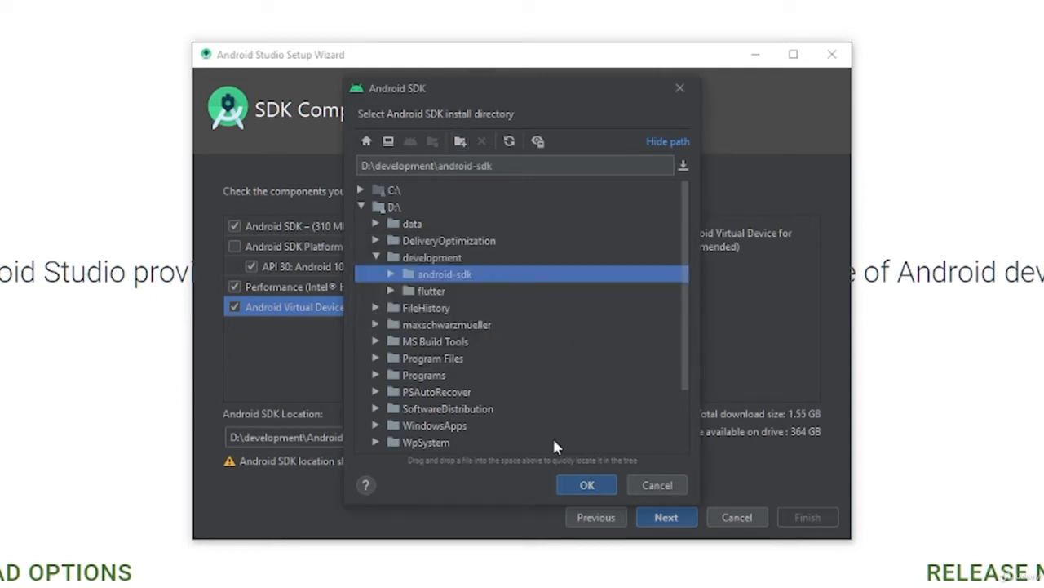
pyautogui.click(577, 483)
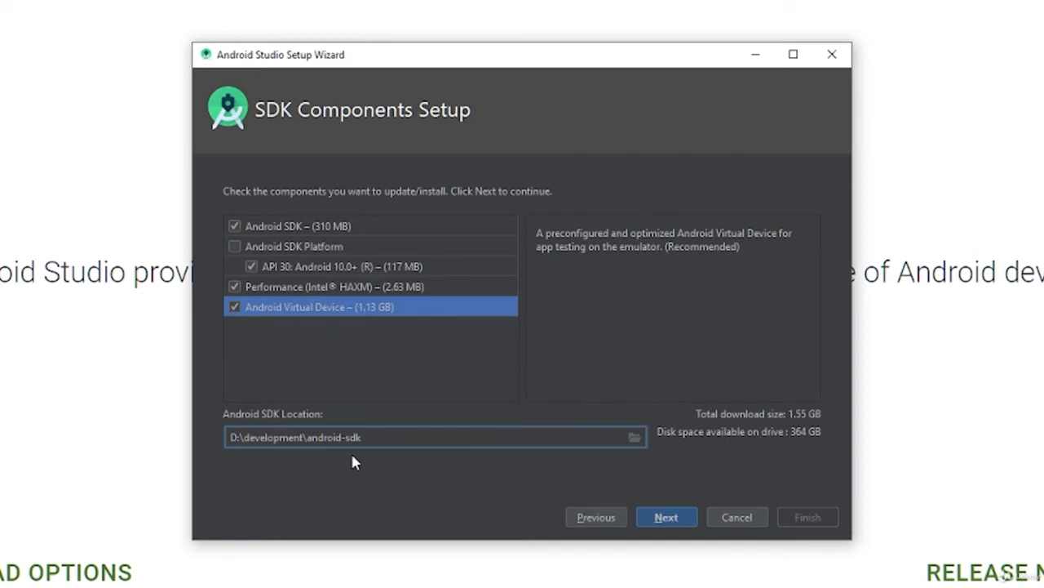
# Step: Accept the 4,096 MiB emulator RAM allocation, install the SDK components and finish the setup wizard
pyautogui.click(666, 517)
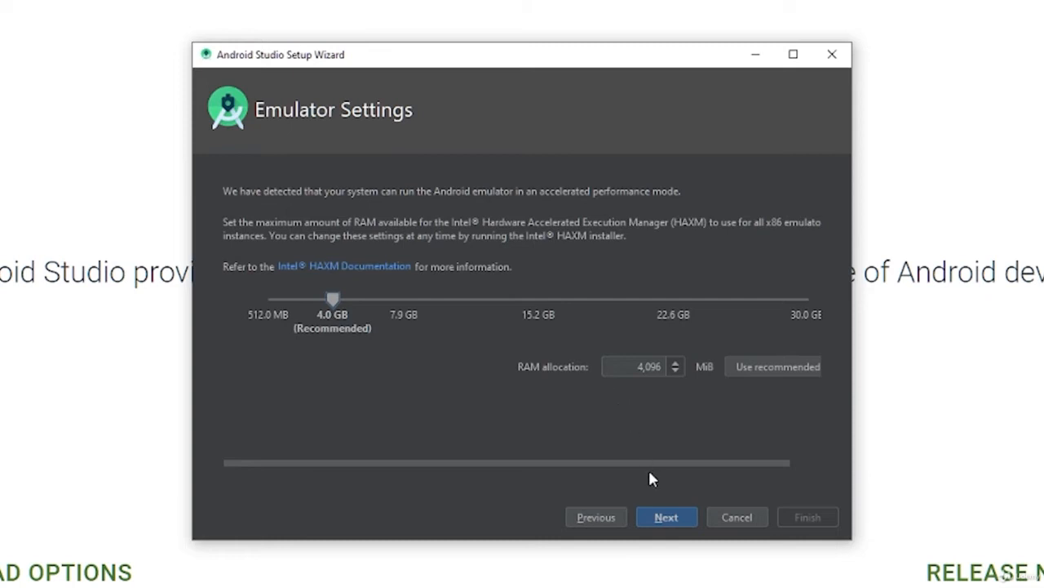
pyautogui.click(667, 518)
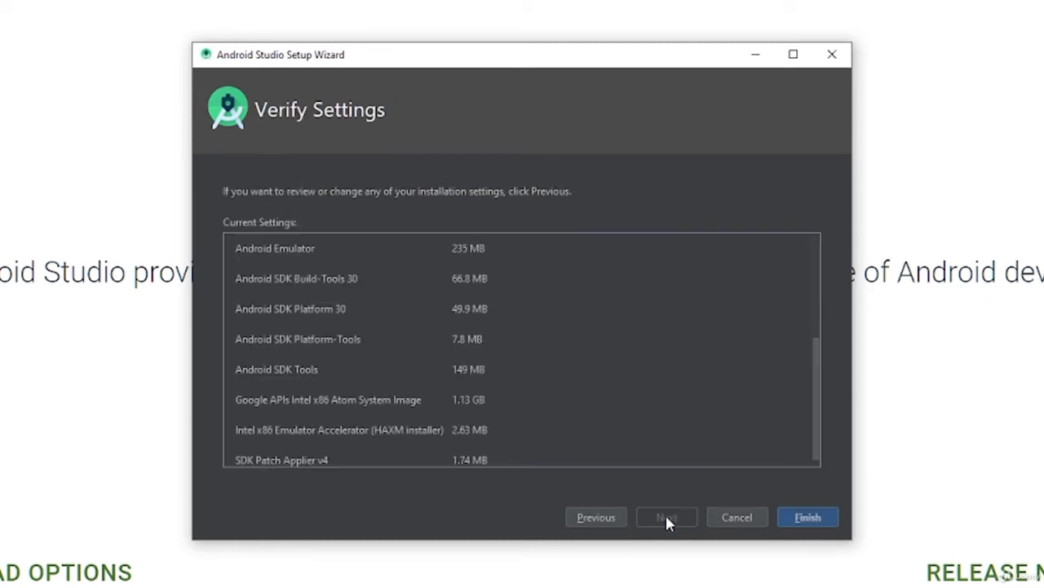
pyautogui.click(790, 517)
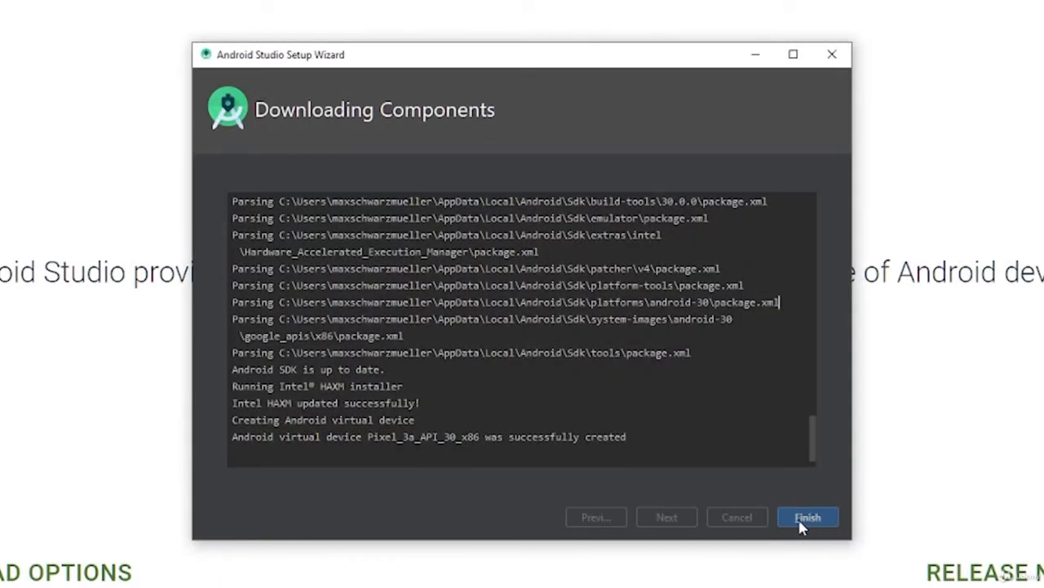
pyautogui.click(809, 518)
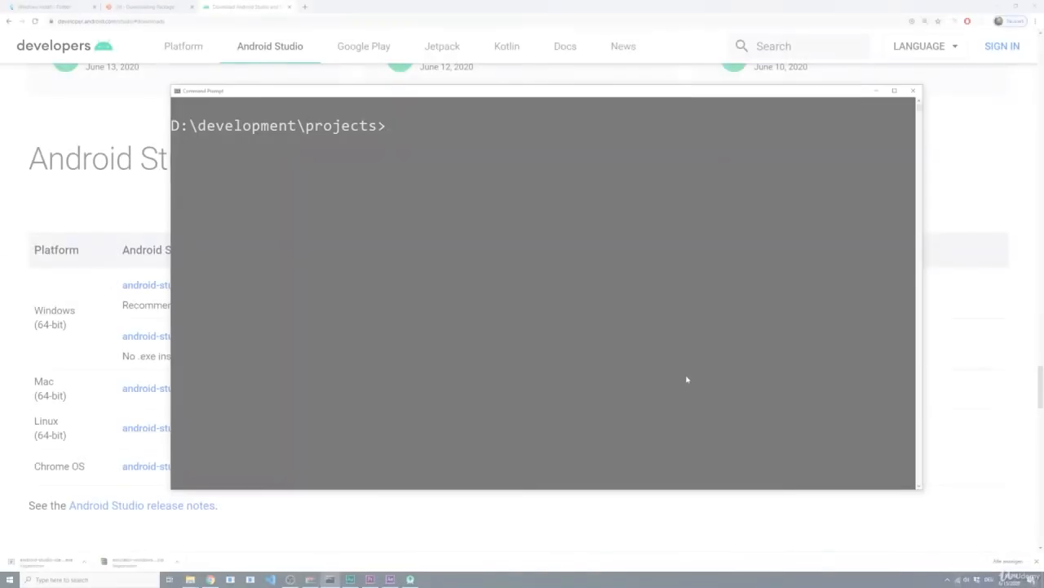
# Step: Run flutter doctor in D:\development\projects and examine the Android toolchain error about the Android SDK
pyautogui.write('flutter doctor')
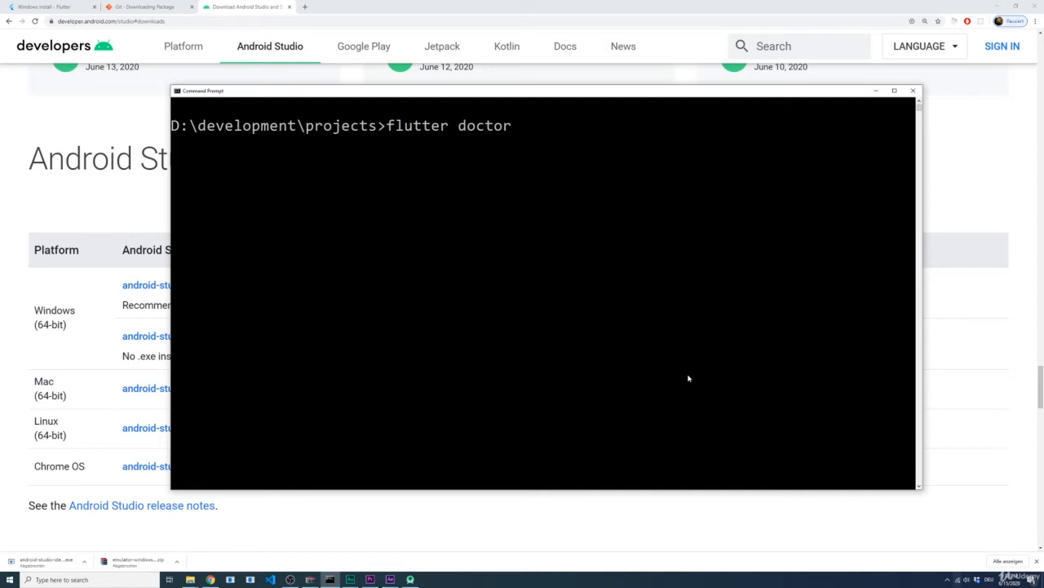
pyautogui.press('Return')
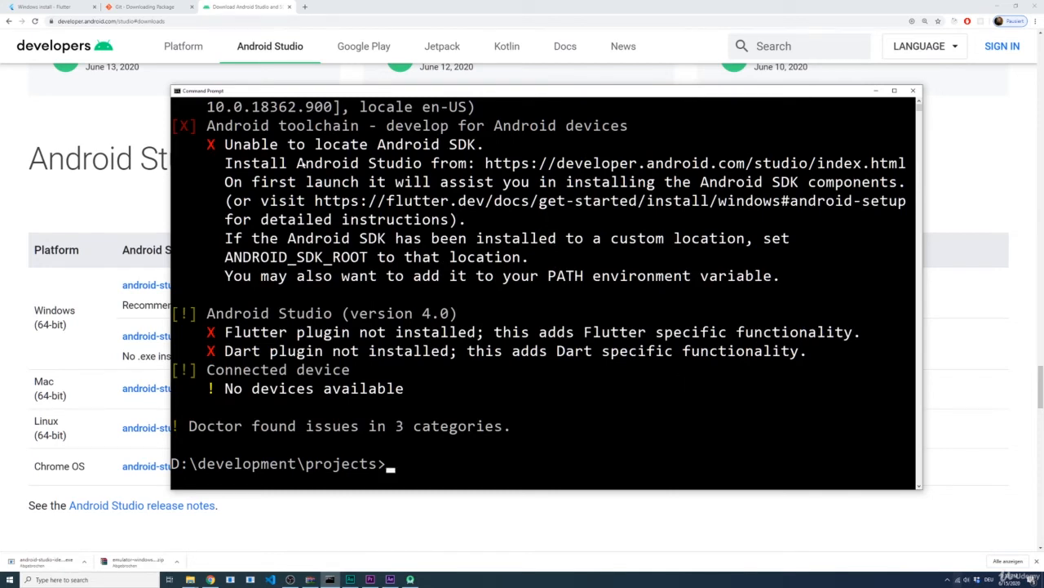
pyautogui.moveTo(225, 144); pyautogui.dragTo(484, 147)
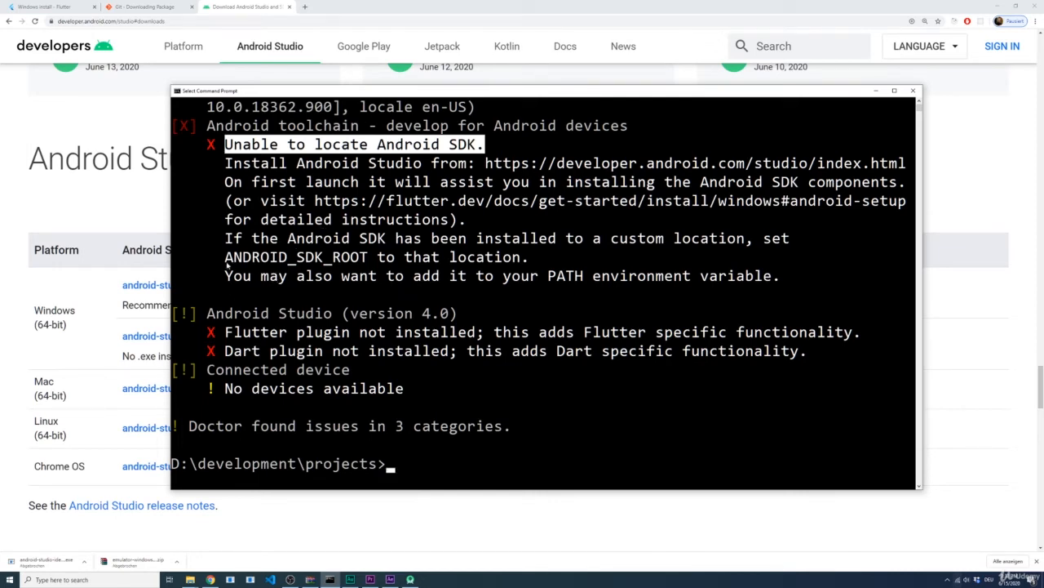
# Step: Copy the variable name ANDROID_SDK_ROOT from the flutter doctor output and use it to name a new user environment variable
pyautogui.moveTo(226, 258); pyautogui.dragTo(369, 259)
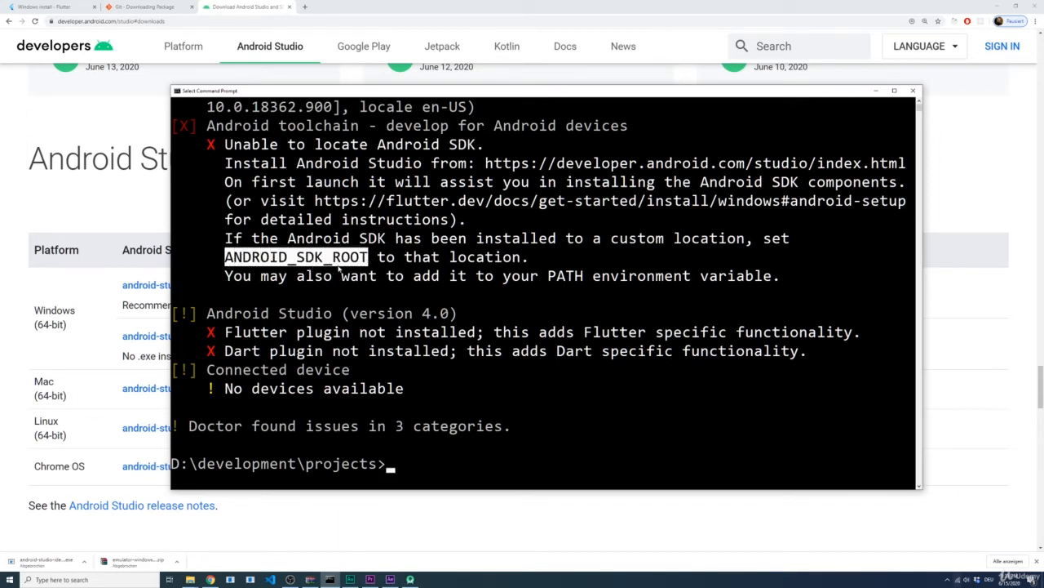
pyautogui.hotkey('ctrl', 'c')
pyautogui.press('super')
pyautogui.write('env')
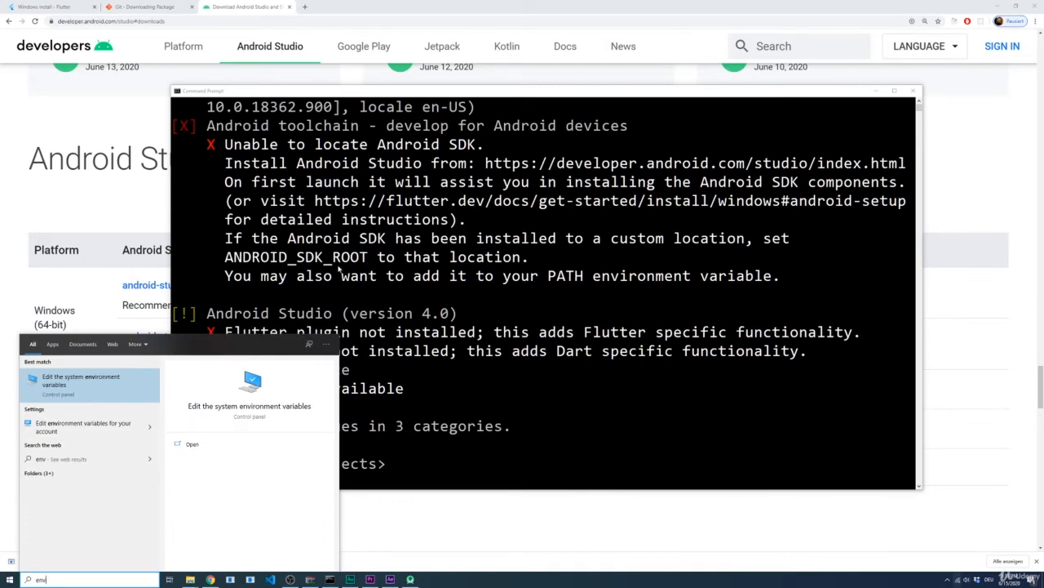
pyautogui.press('Return')
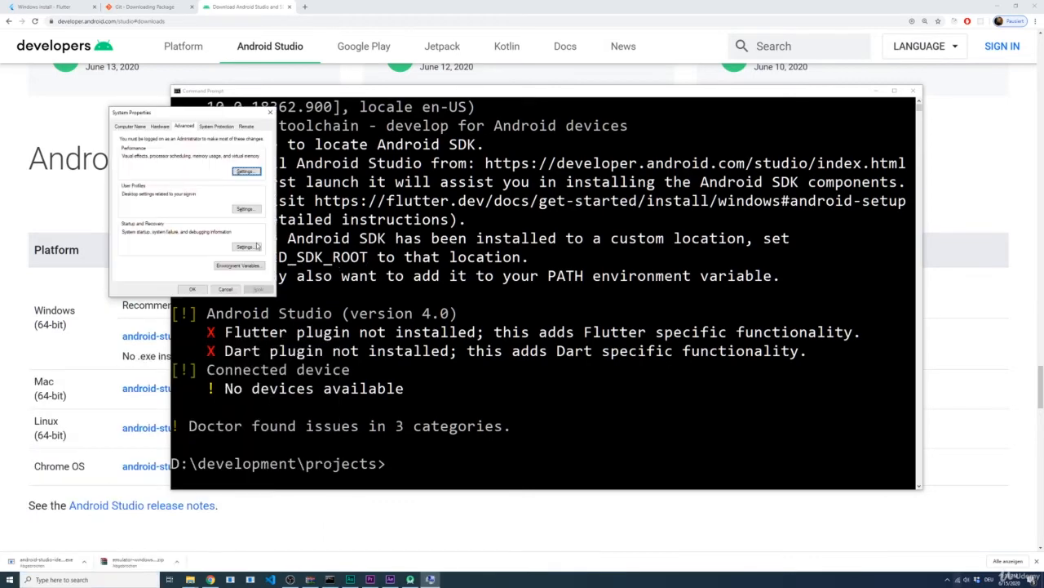
pyautogui.click(237, 266)
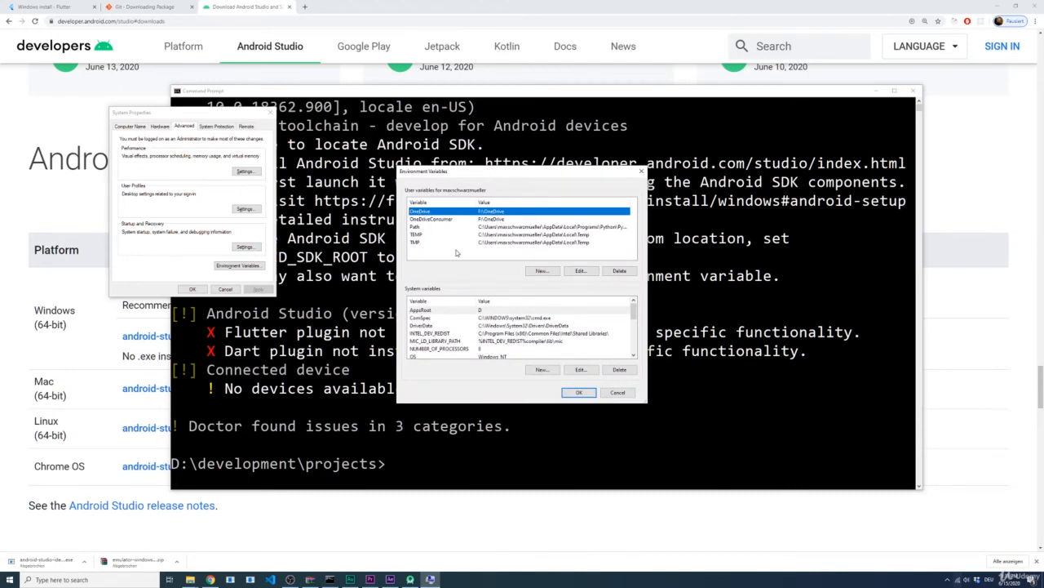
pyautogui.click(538, 272)
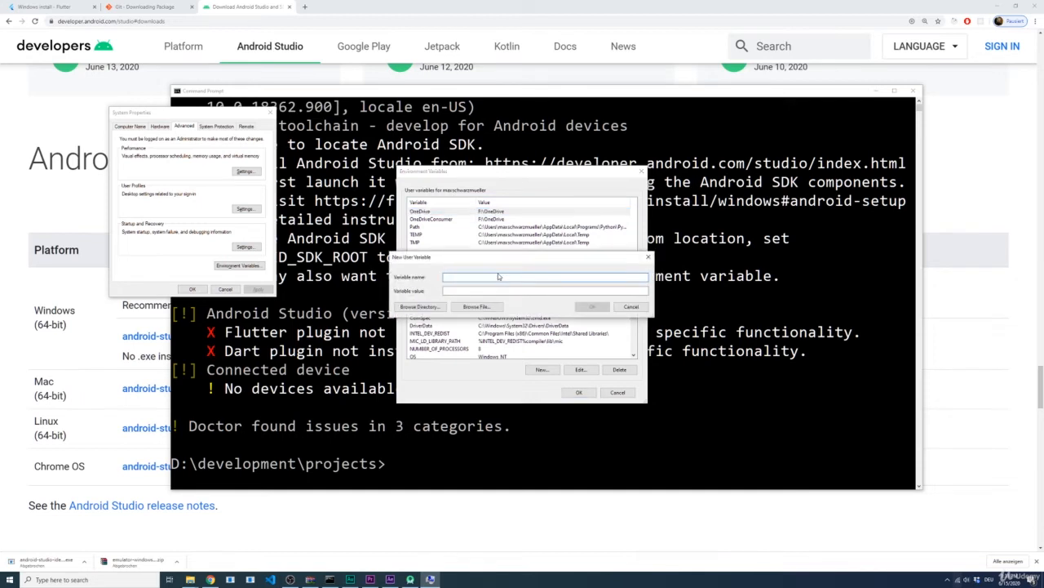
pyautogui.hotkey('ctrl', 'v')
# Step: Set the value of ANDROID_SDK_ROOT to the folder path D:\development\android-sdk and save the environment variables
pyautogui.click(465, 287)
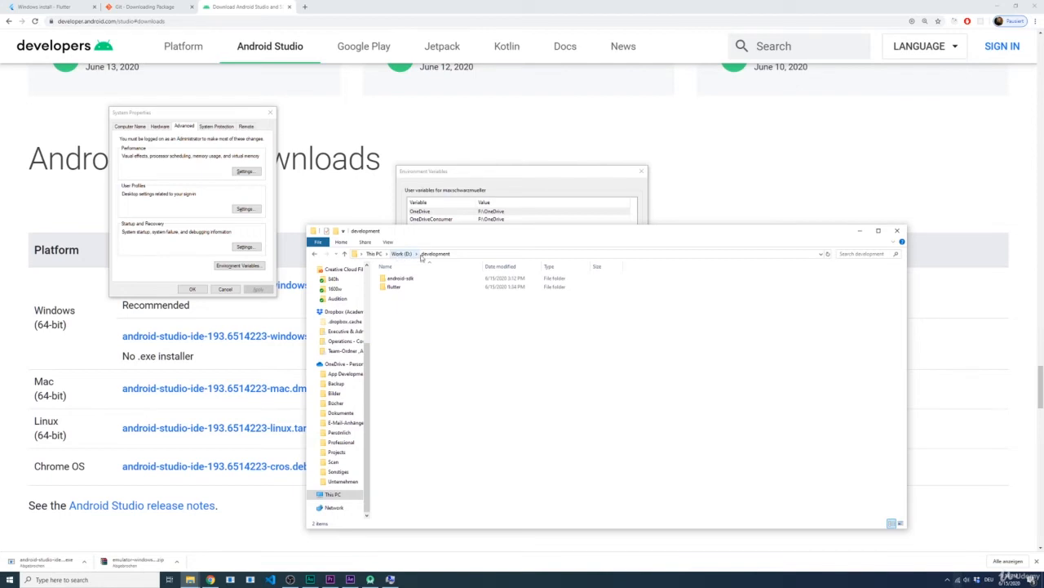
pyautogui.click(404, 280)
pyautogui.doubleClick(404, 280)
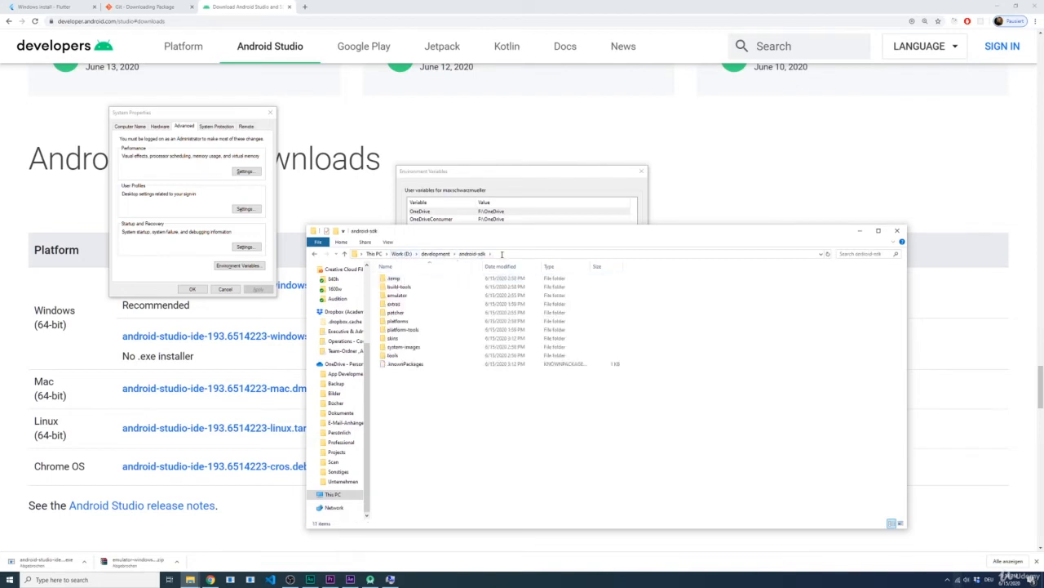
pyautogui.click(469, 252)
pyautogui.hotkey('ctrl', 'c')
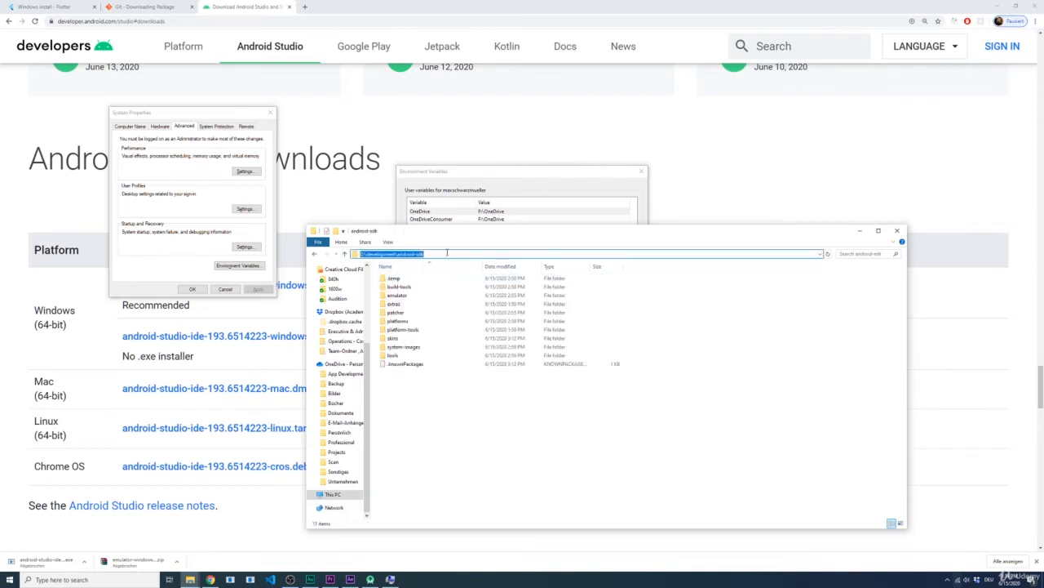
pyautogui.click(528, 203)
pyautogui.hotkey('ctrl', 'v')
pyautogui.click(460, 288)
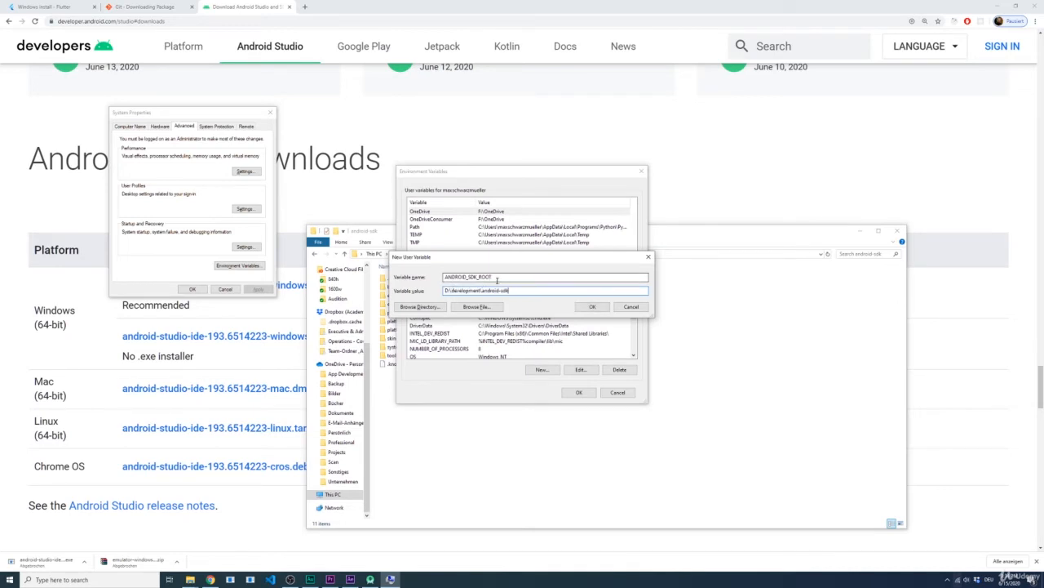
pyautogui.click(591, 307)
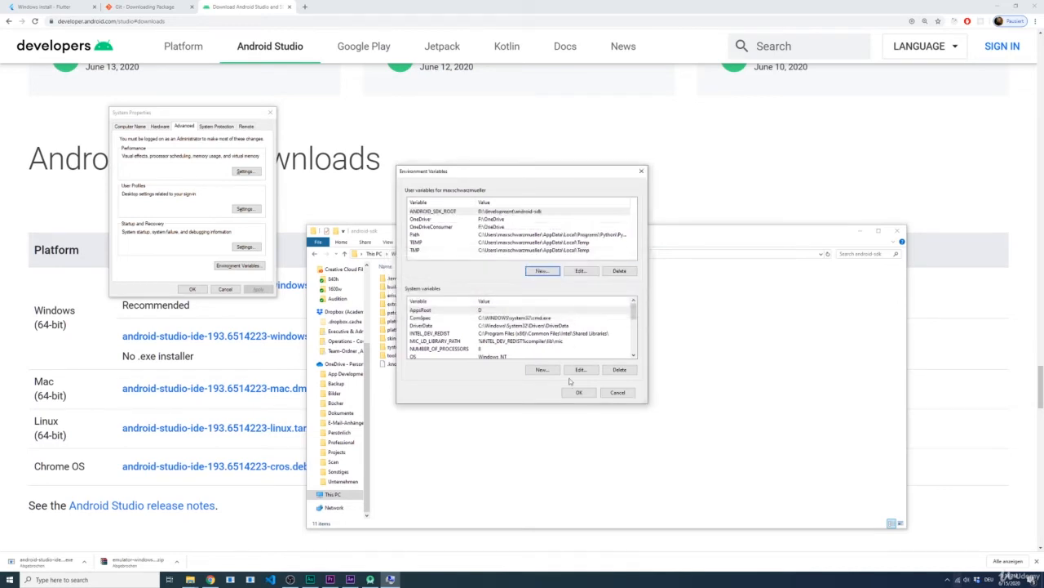
pyautogui.click(578, 392)
# Step: Open a new Command Prompt and run flutter doctor to recheck the Android toolchain
pyautogui.press('super')
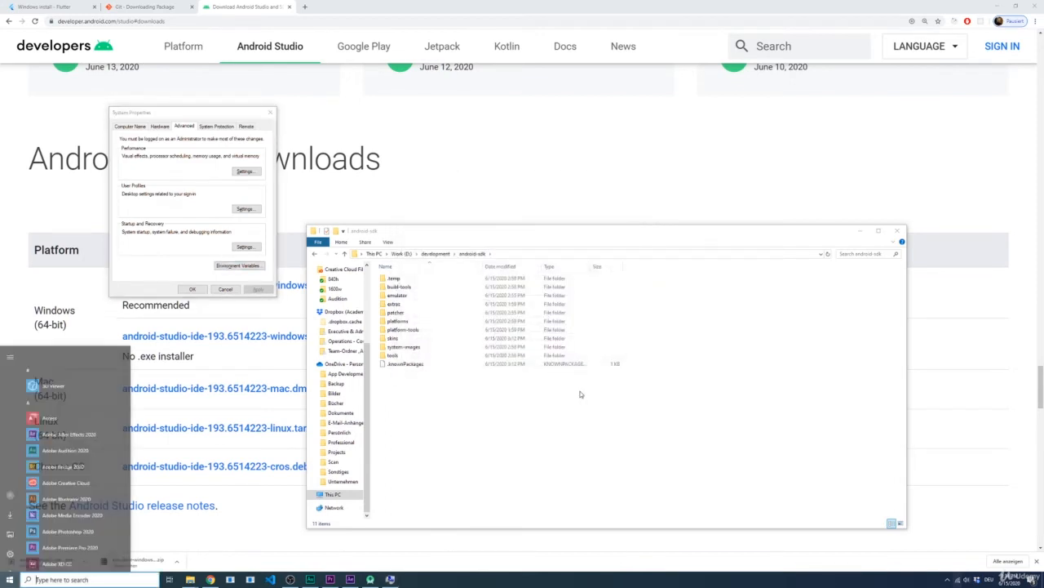
pyautogui.write('cmd')
pyautogui.press('Return')
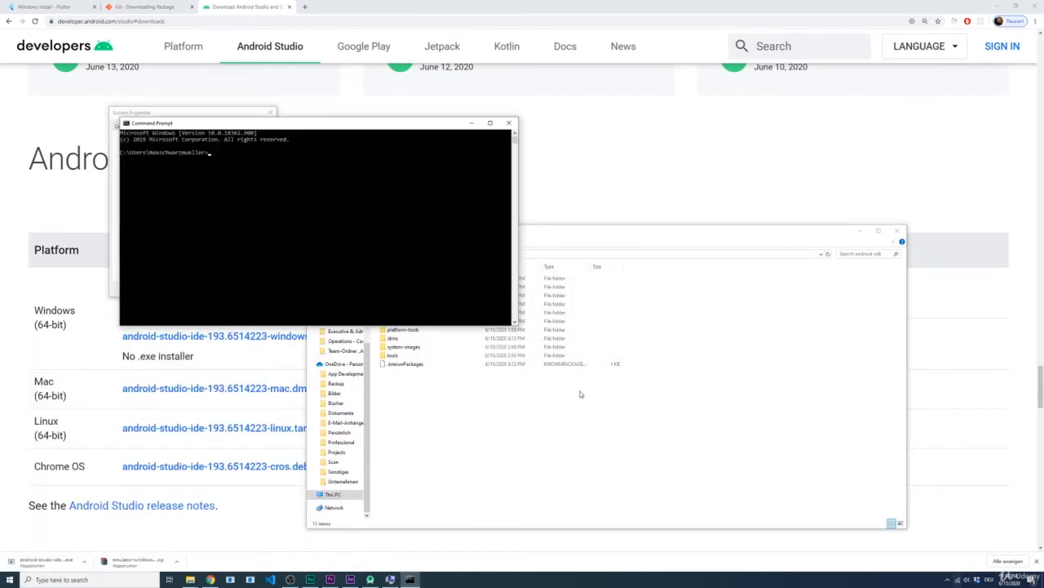
pyautogui.write('f')
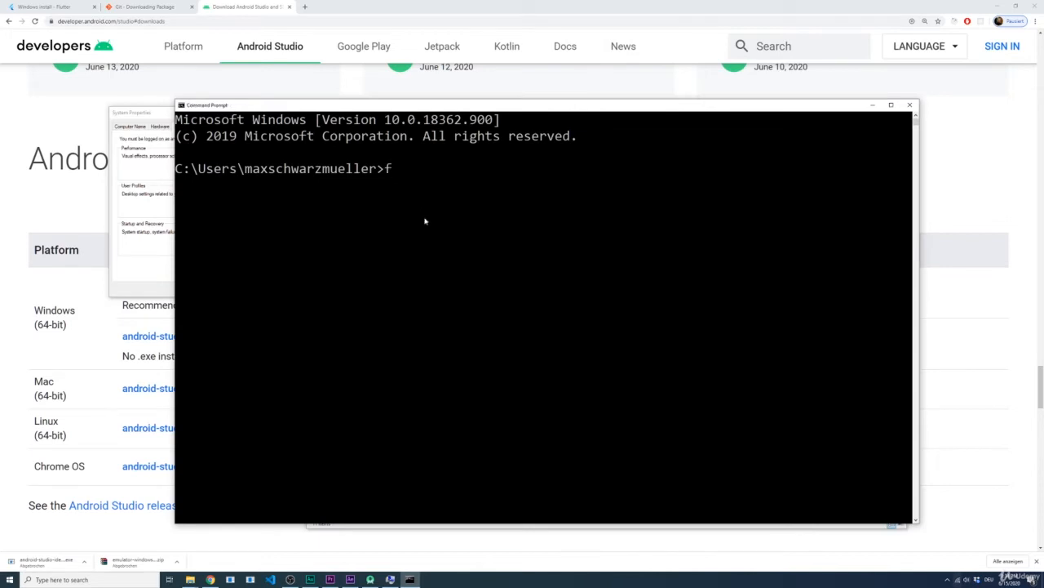
pyautogui.write('lutter doctor')
pyautogui.press('Return')
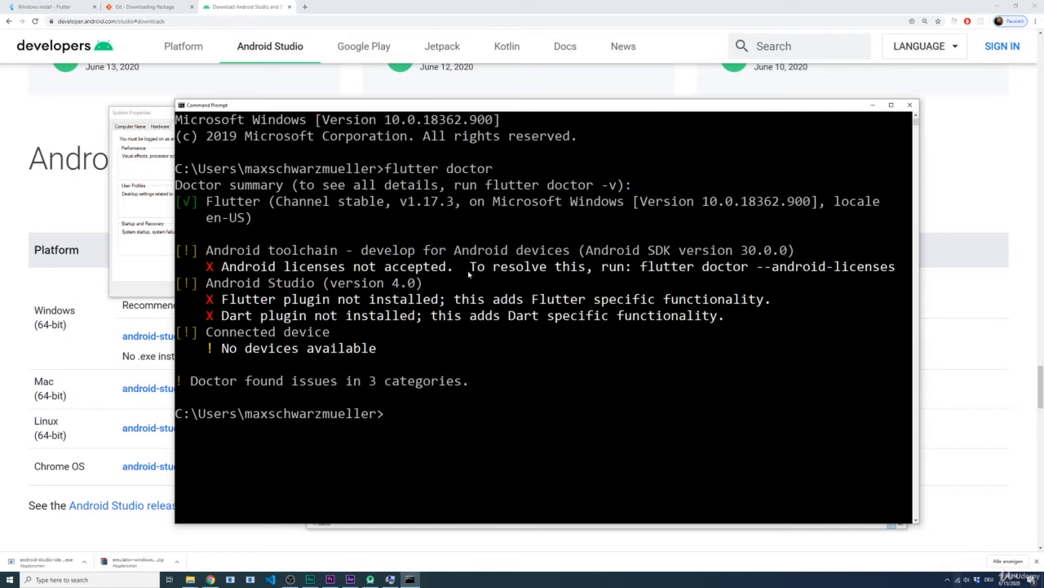
# Step: Run flutter doctor --android-licenses in the Command Prompt to start the Android license review
pyautogui.write('flutter doctor ')
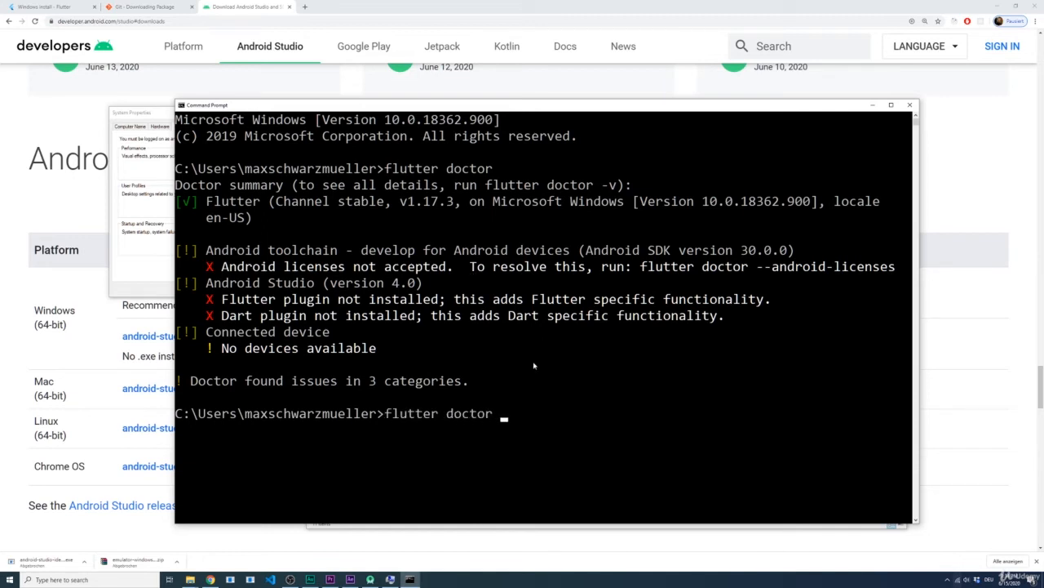
pyautogui.write('--android-licenses')
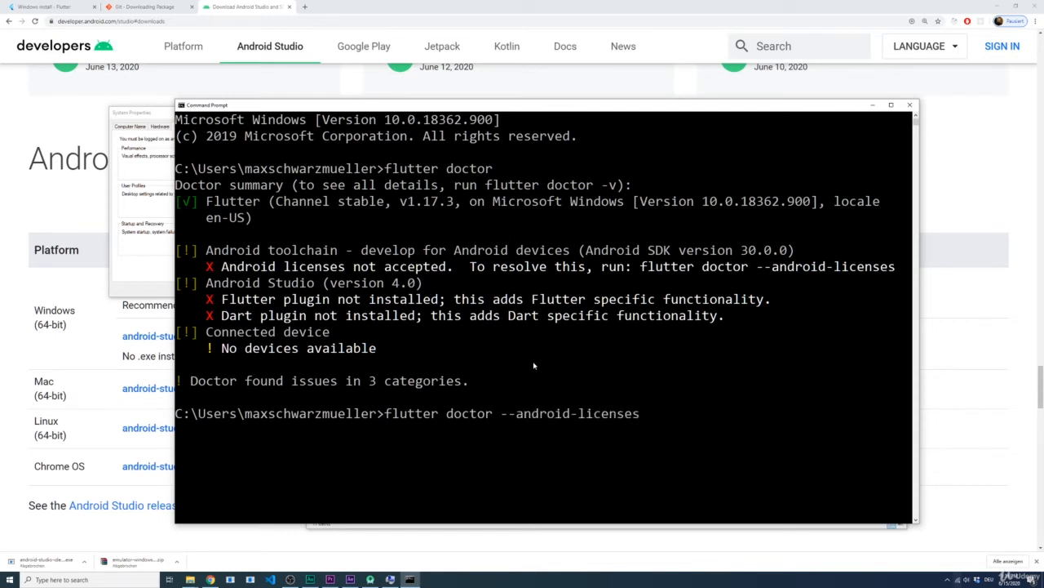
pyautogui.moveTo(747, 268); pyautogui.dragTo(691, 284)
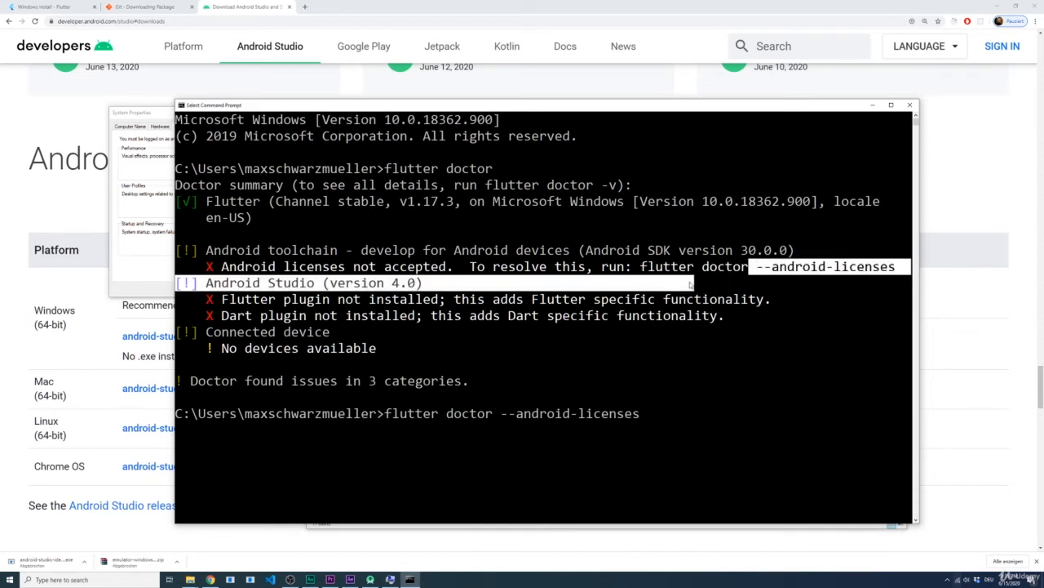
pyautogui.click(696, 384)
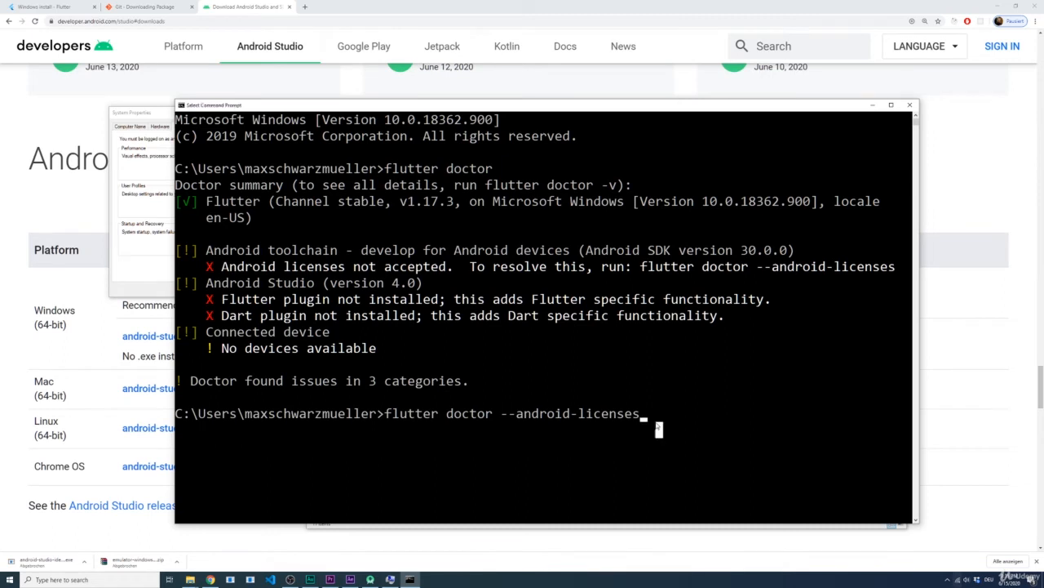
pyautogui.press('Return')
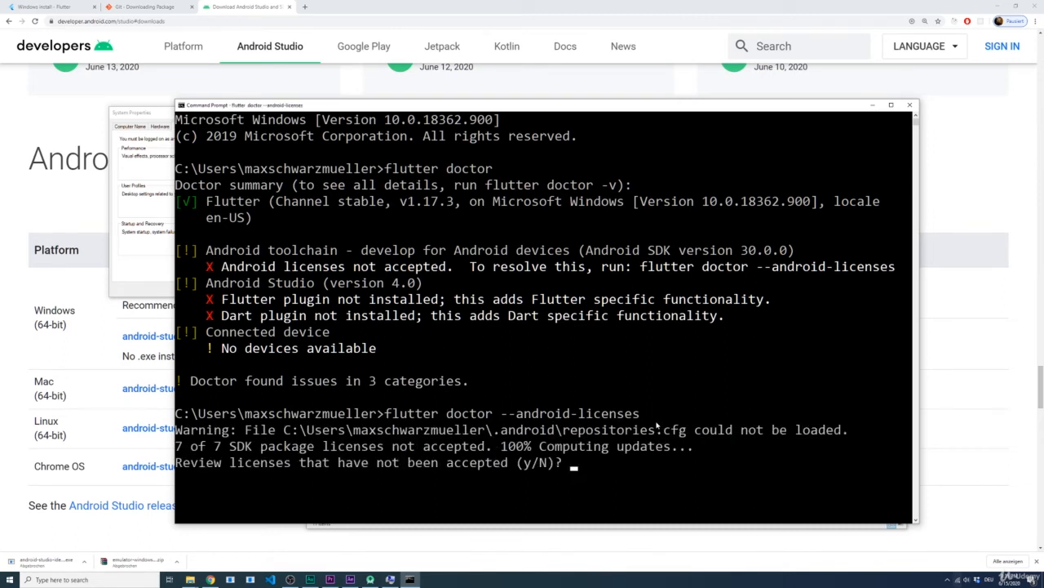
# Step: Agree to review the outstanding Android SDK package licenses and accept every one with y
pyautogui.write('y')
pyautogui.press('Return')
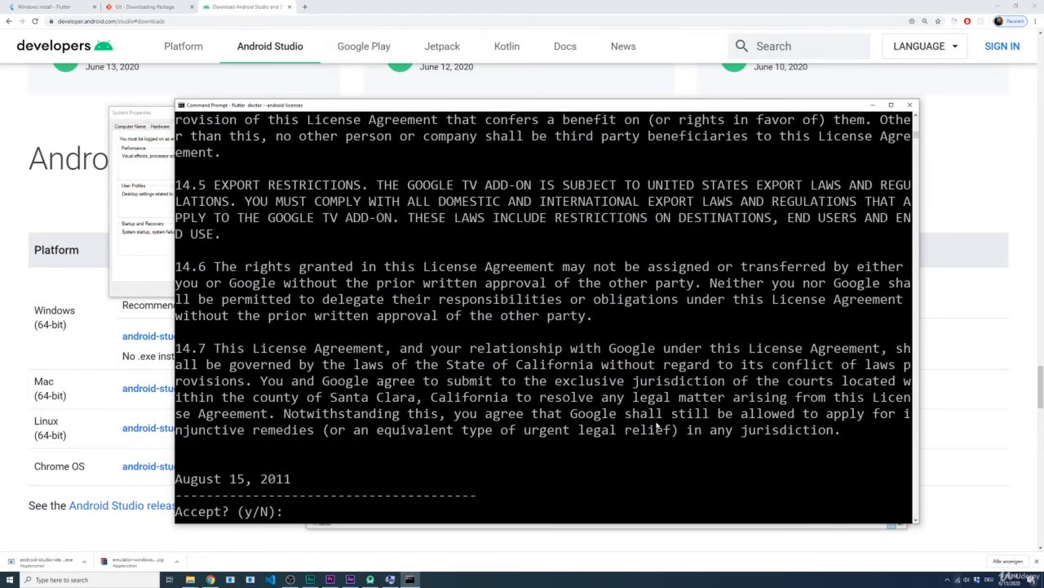
pyautogui.write('y')
pyautogui.press('Return')
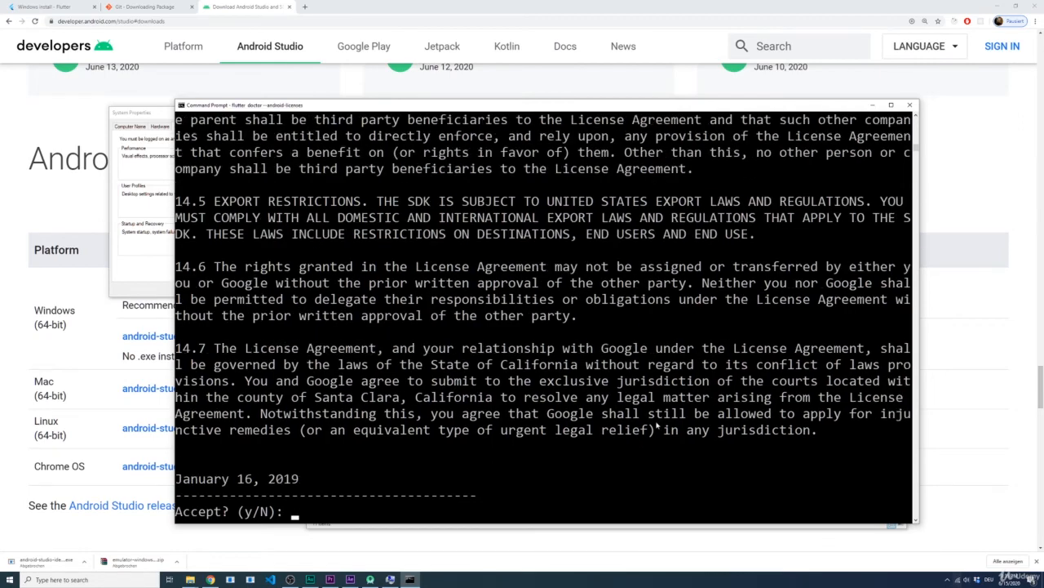
pyautogui.write('y')
pyautogui.press('Return')
pyautogui.write('y')
pyautogui.press('Return')
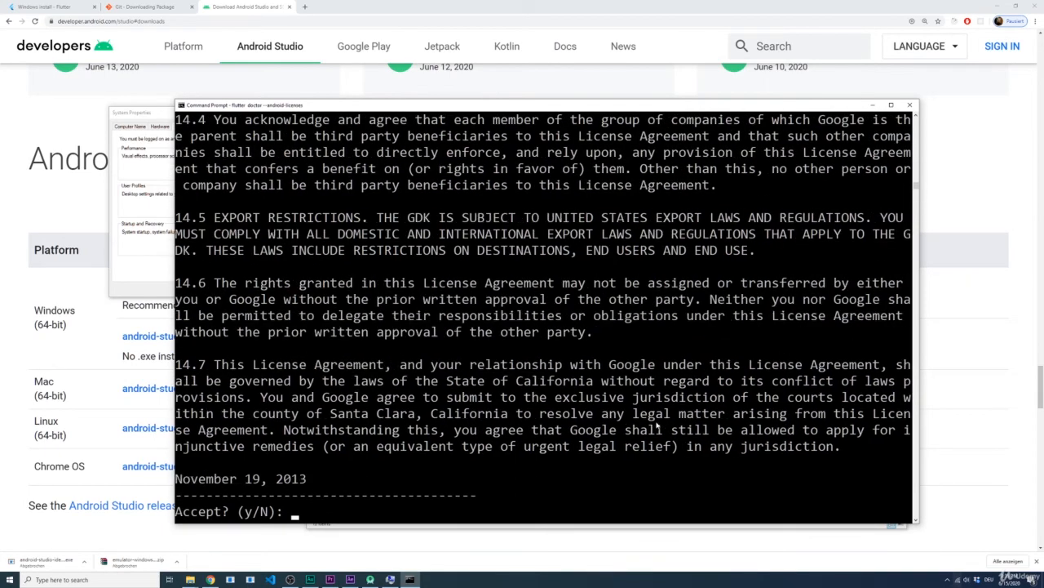
pyautogui.write('y')
pyautogui.press('Return')
pyautogui.write('y')
pyautogui.press('Return')
pyautogui.write('y')
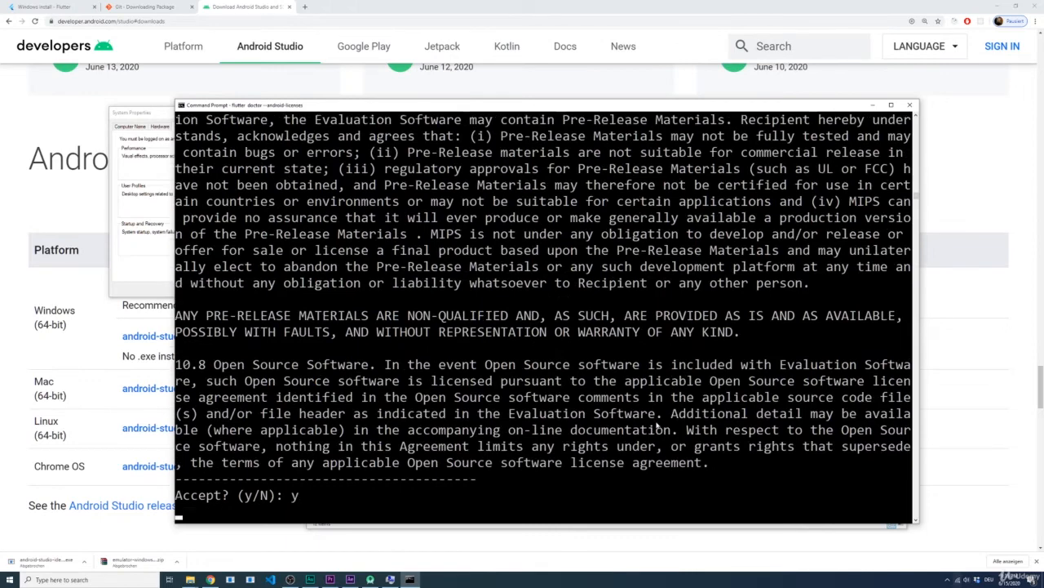
pyautogui.press('Return')
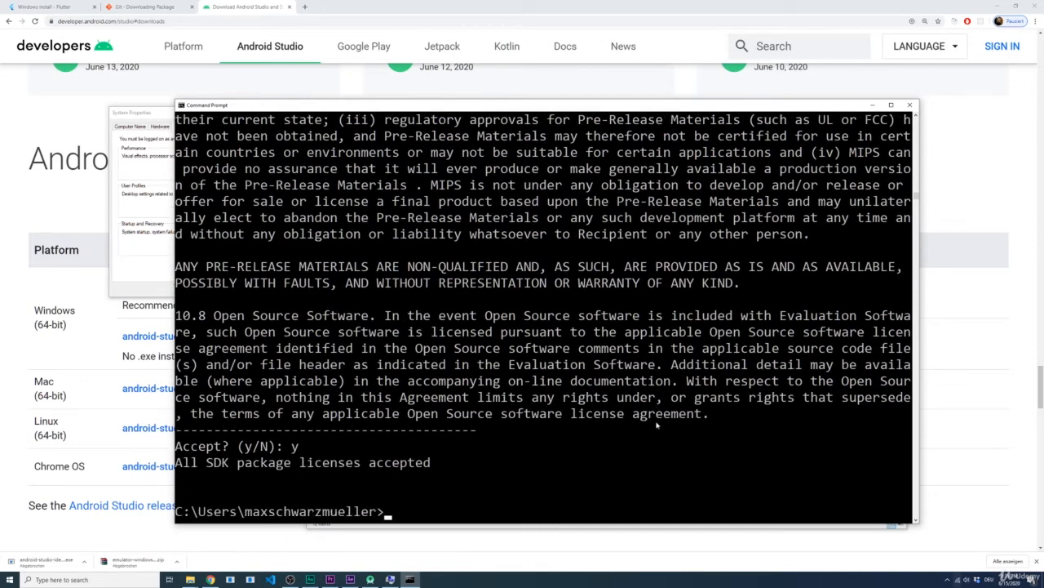
# Step: Run flutter doctor again and examine the Android Studio and Connected device entries in its summary
pyautogui.write('flutter doctor')
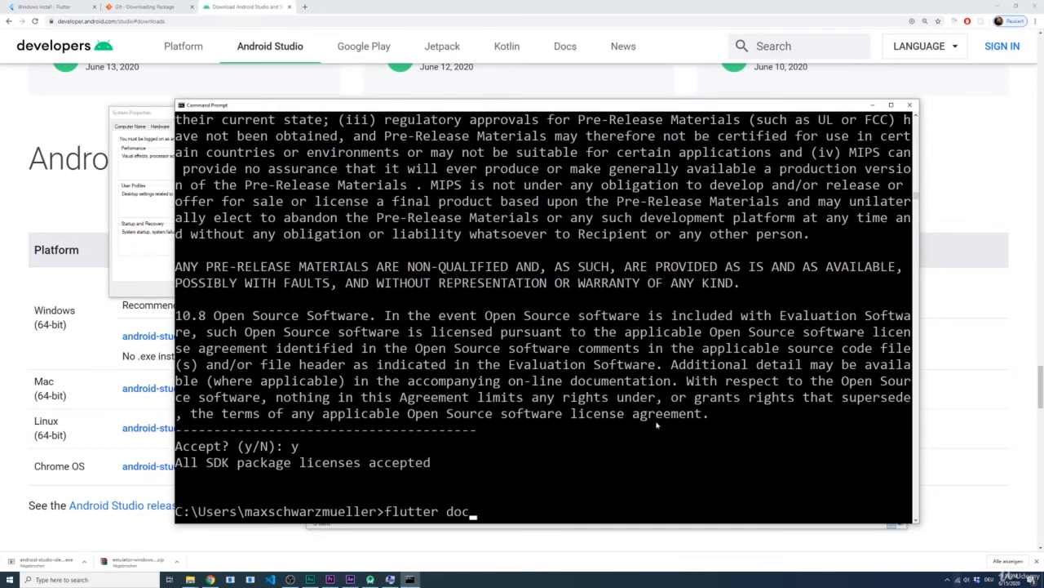
pyautogui.press('Return')
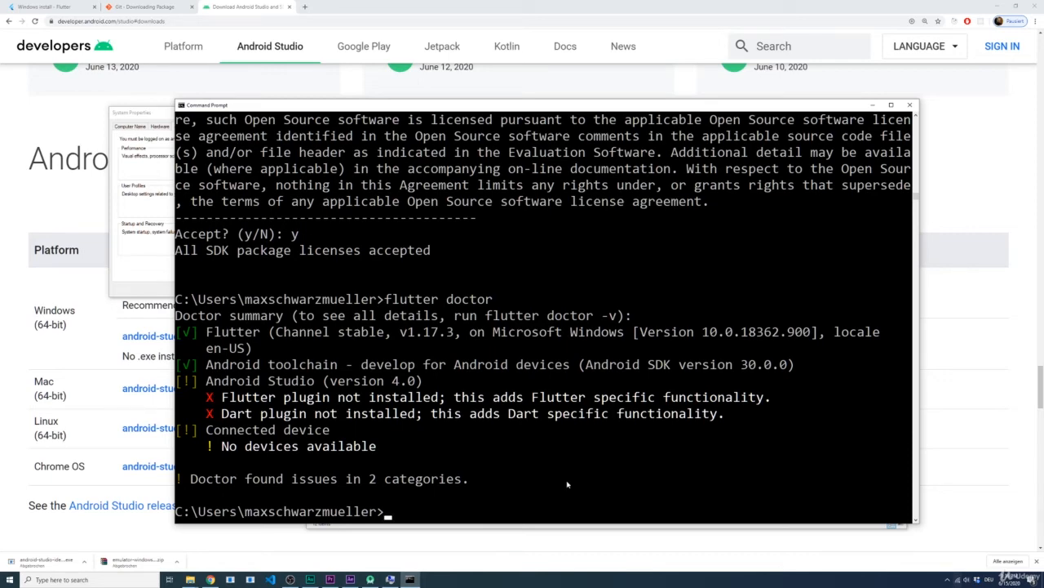
pyautogui.moveTo(229, 377); pyautogui.dragTo(308, 420)
pyautogui.click(309, 419)
pyautogui.moveTo(212, 425); pyautogui.dragTo(376, 449)
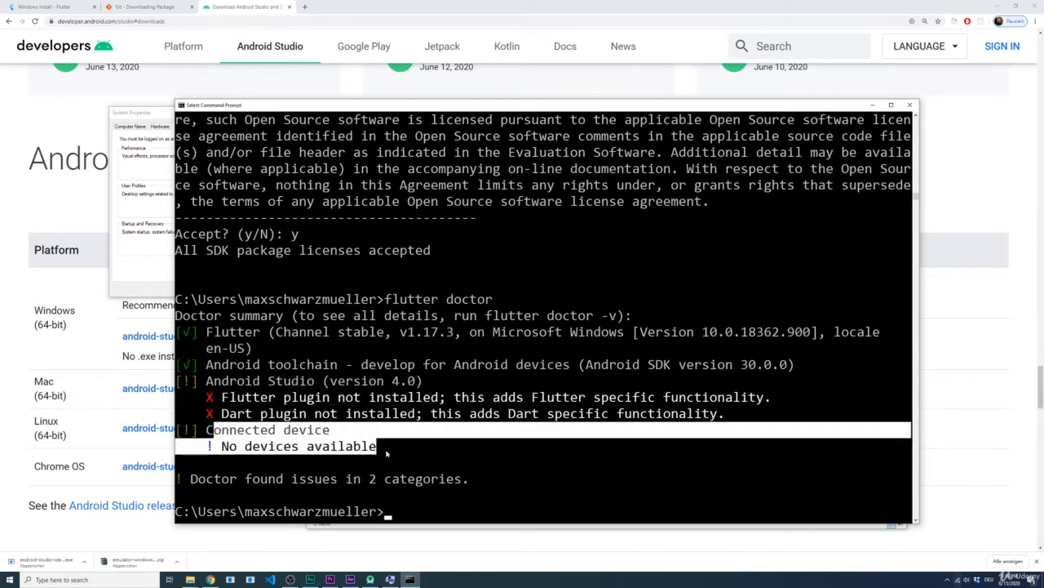
pyautogui.click(388, 446)
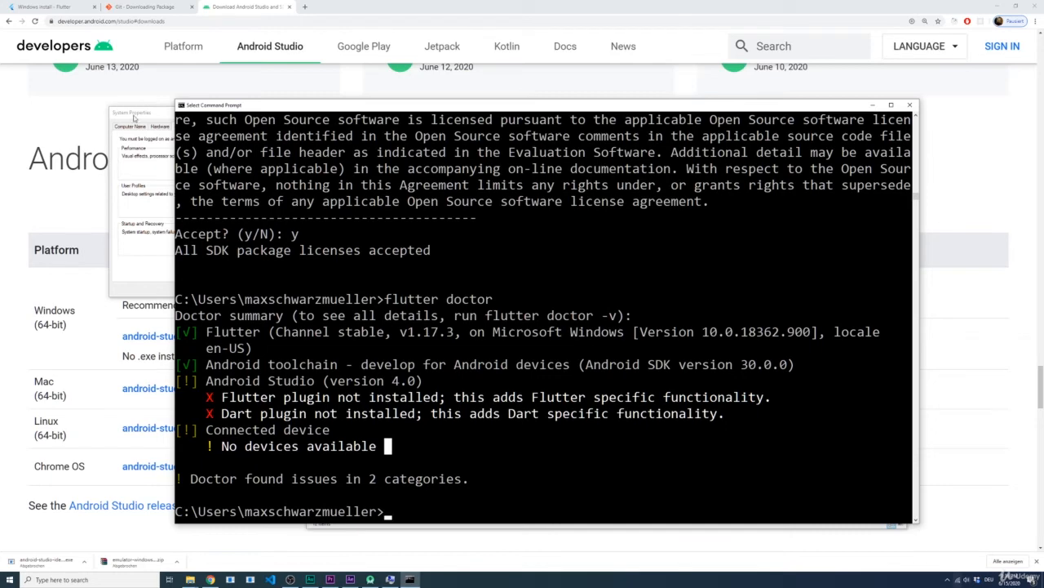
# Step: Switch to the Flutter Windows install page and read the sections on setting up an Android device and the Android emulator
pyautogui.click(46, 8)
pyautogui.click(46, 9)
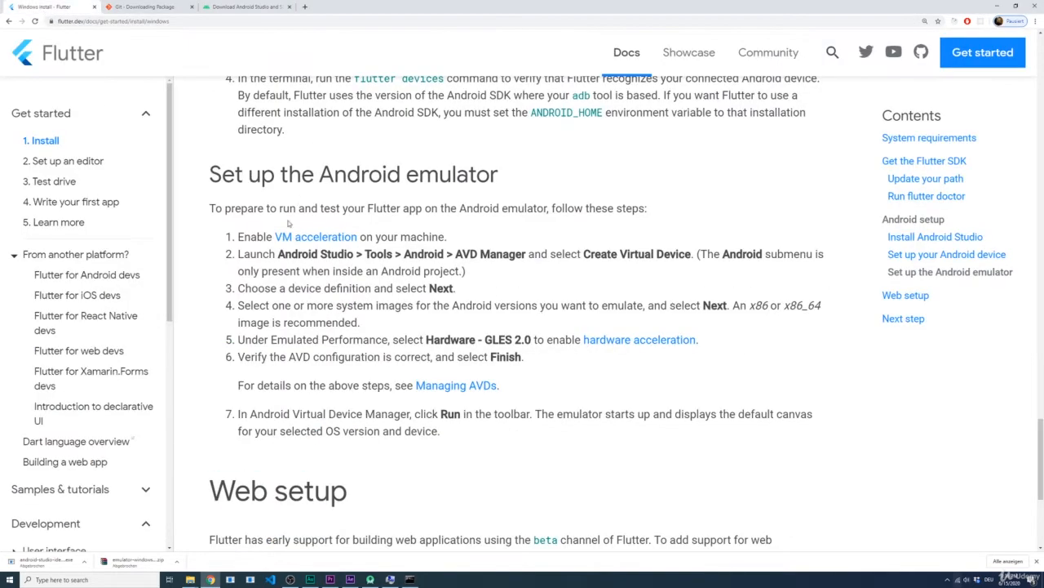
pyautogui.scroll(4, 243, 223)
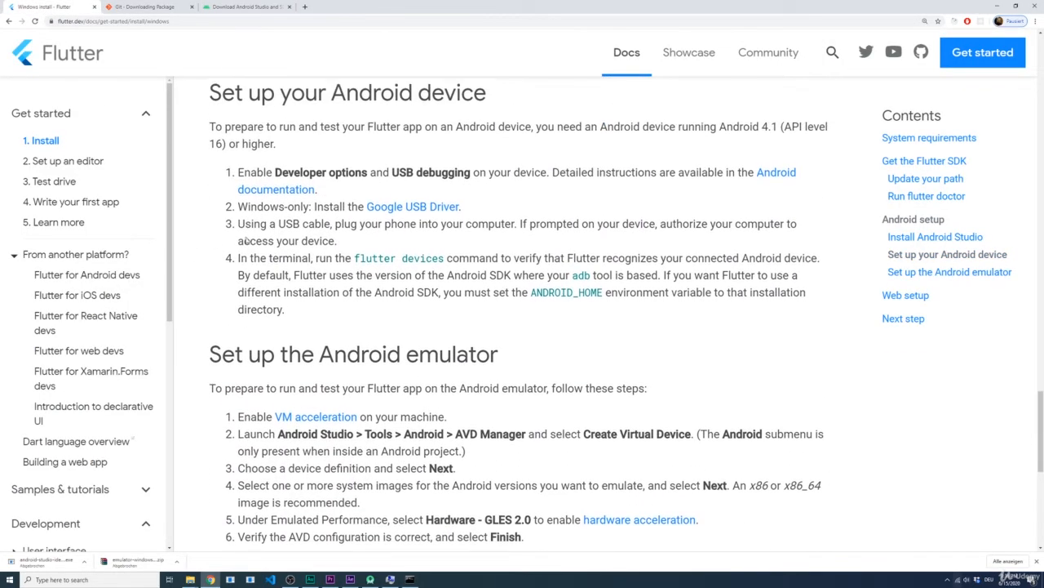
pyautogui.scroll(-1, 259, 240)
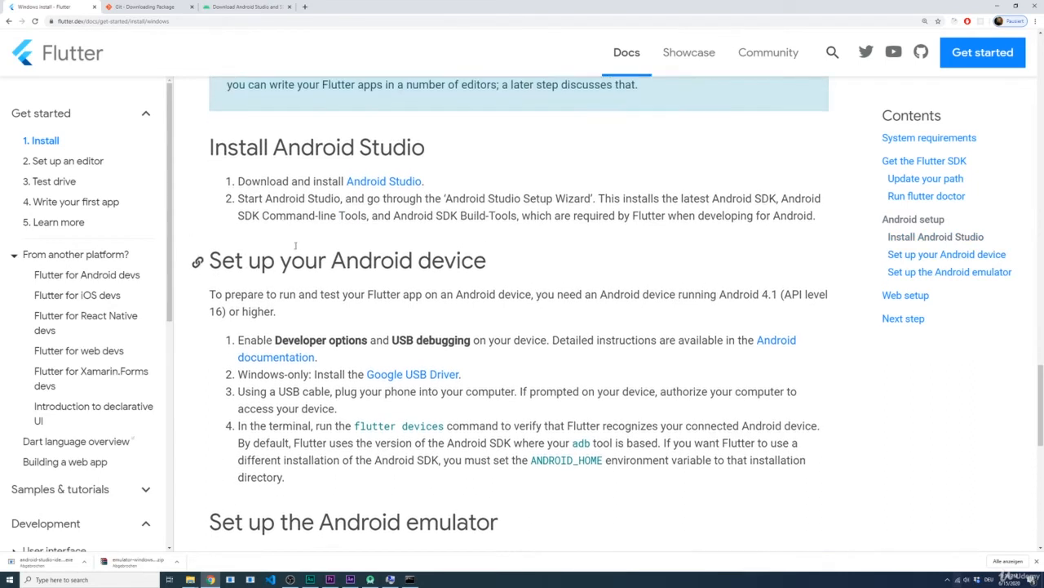
pyautogui.moveTo(490, 186); pyautogui.dragTo(242, 186)
pyautogui.scroll(-1, 245, 196)
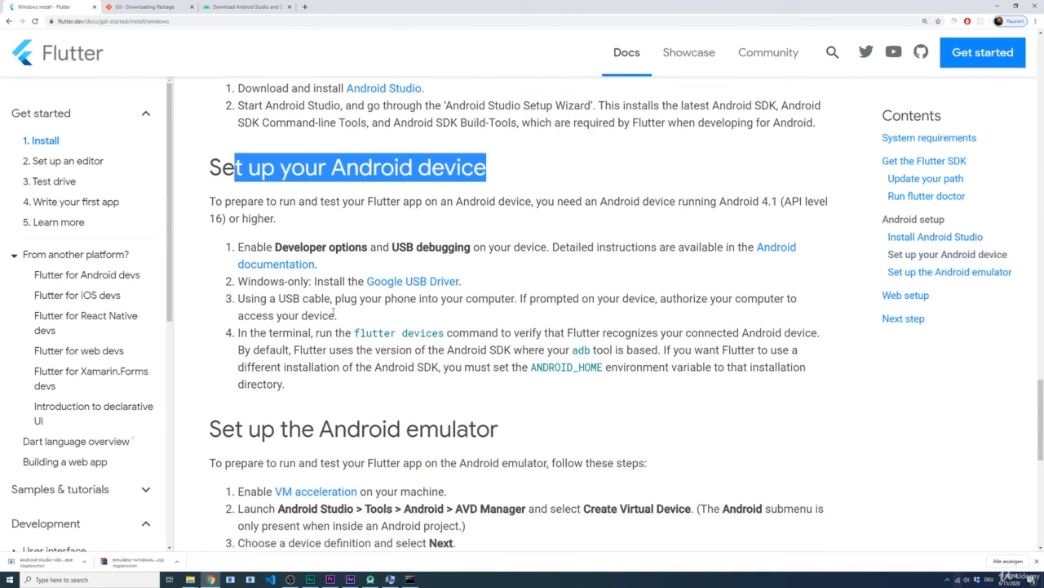
pyautogui.moveTo(500, 420); pyautogui.dragTo(247, 419)
pyautogui.click(558, 433)
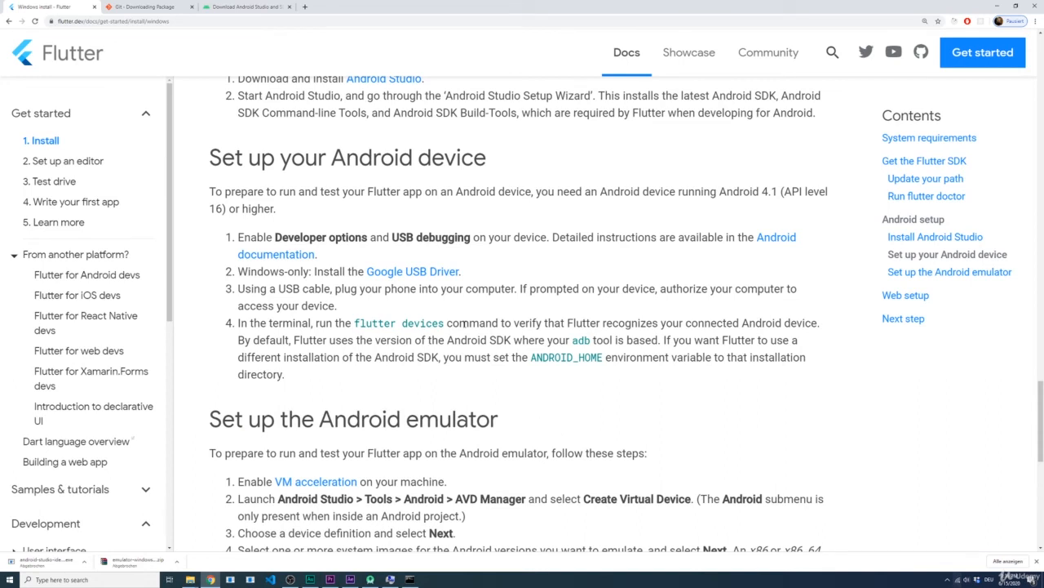
pyautogui.moveTo(504, 163); pyautogui.dragTo(233, 169)
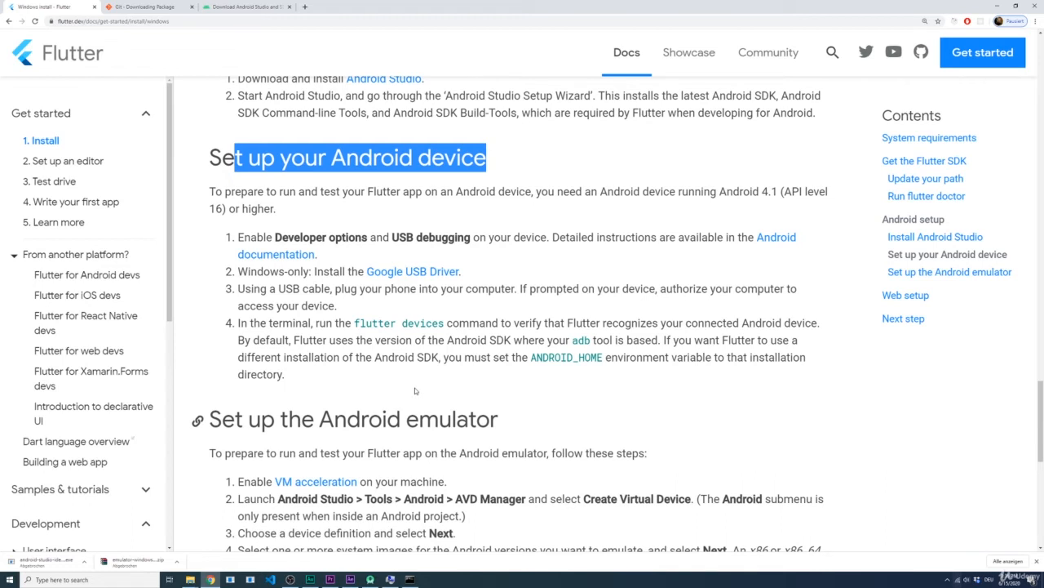
pyautogui.click(495, 260)
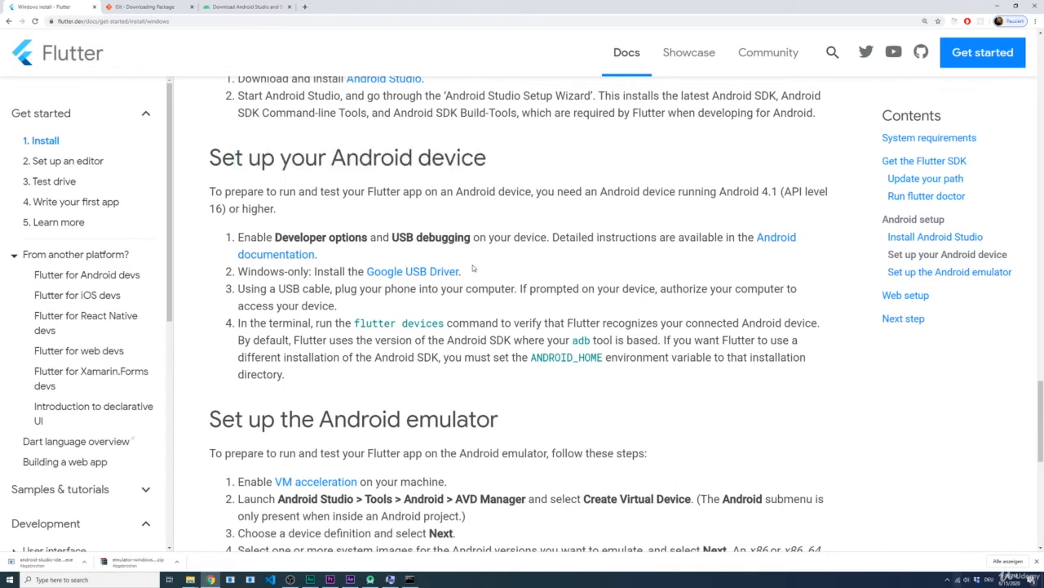
# Step: Open the Google USB Driver page separately, review its download and SDK Manager installation instructions, and close it
pyautogui.middleClick(405, 274)
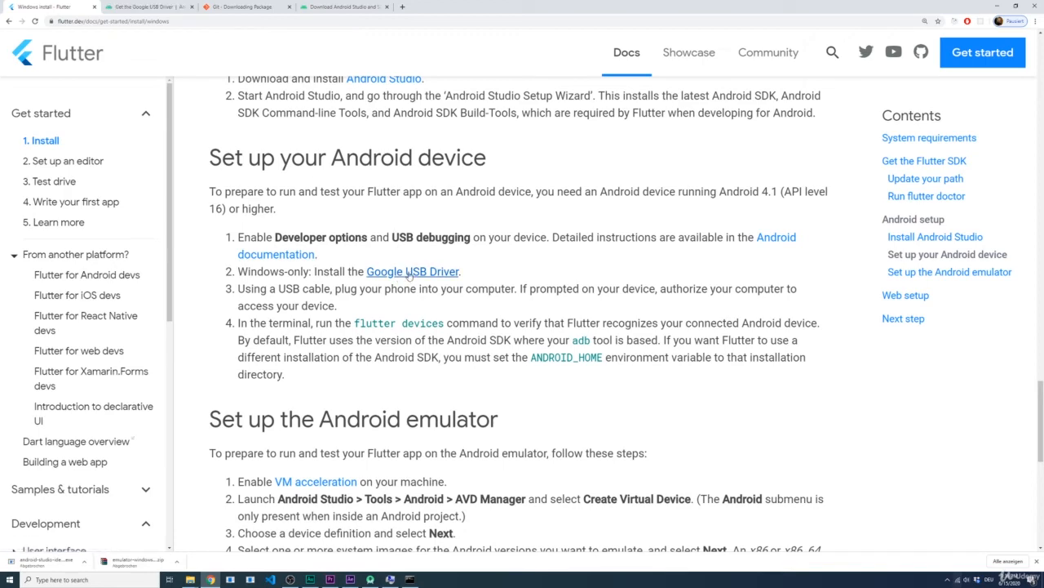
pyautogui.click(153, 11)
pyautogui.scroll(-2, 489, 318)
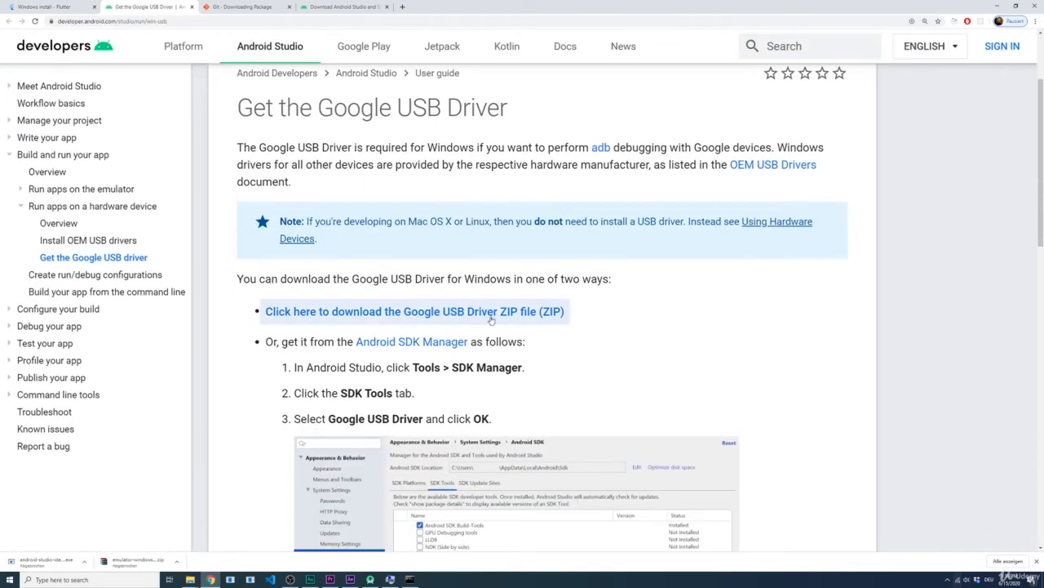
pyautogui.scroll(-2, 485, 269)
pyautogui.scroll(-2, 532, 257)
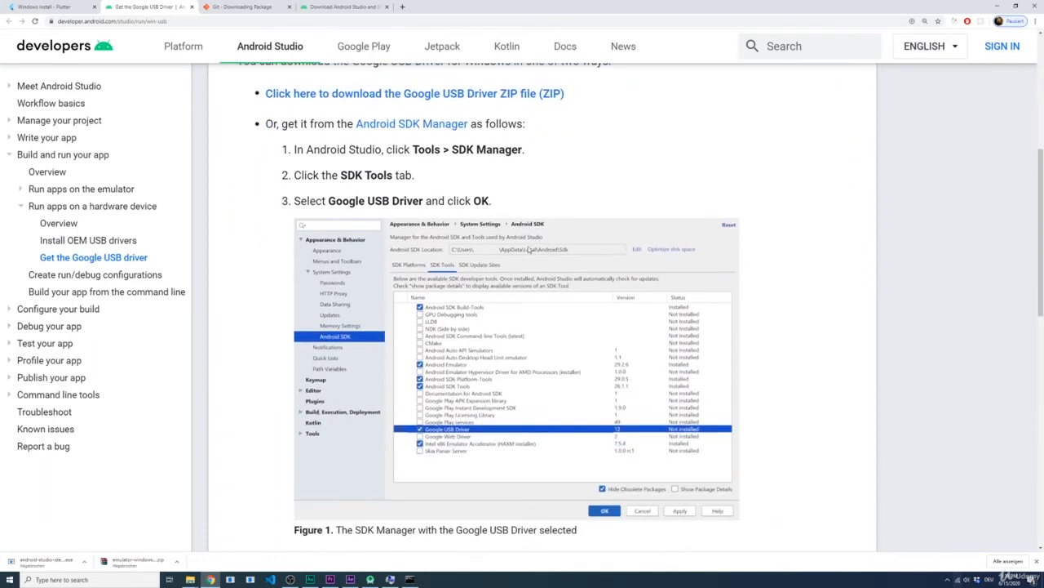
pyautogui.scroll(-2, 529, 249)
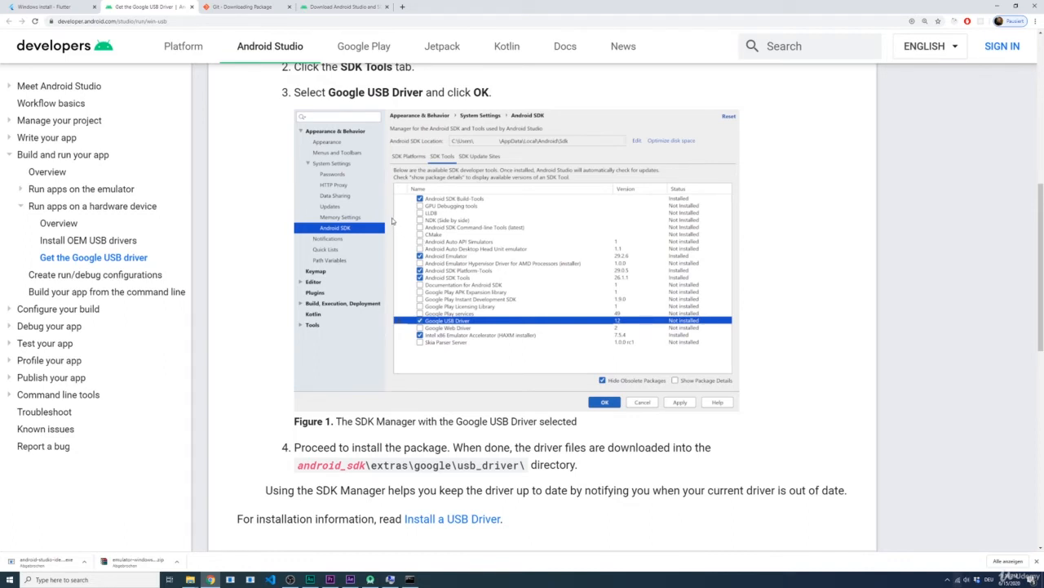
pyautogui.scroll(3, 392, 226)
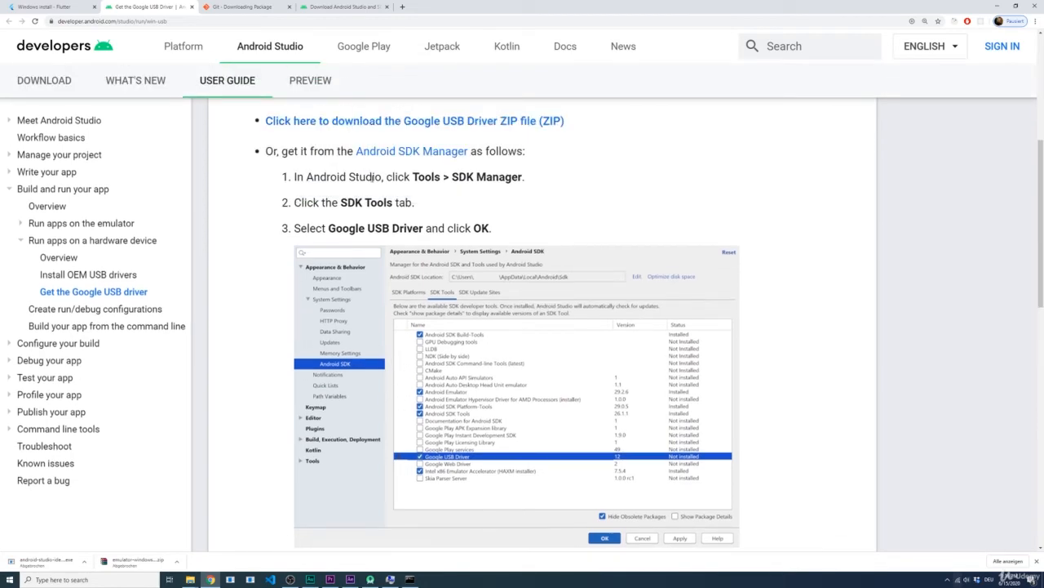
pyautogui.scroll(-2, 380, 178)
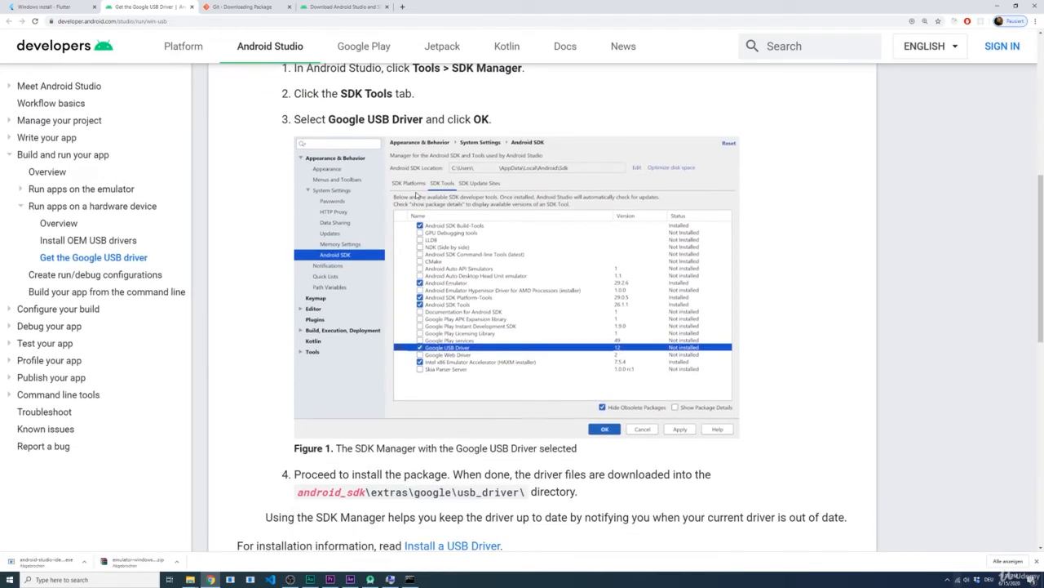
pyautogui.scroll(2, 408, 191)
pyautogui.scroll(-1, 414, 194)
pyautogui.hotkey('ctrl', 'w')
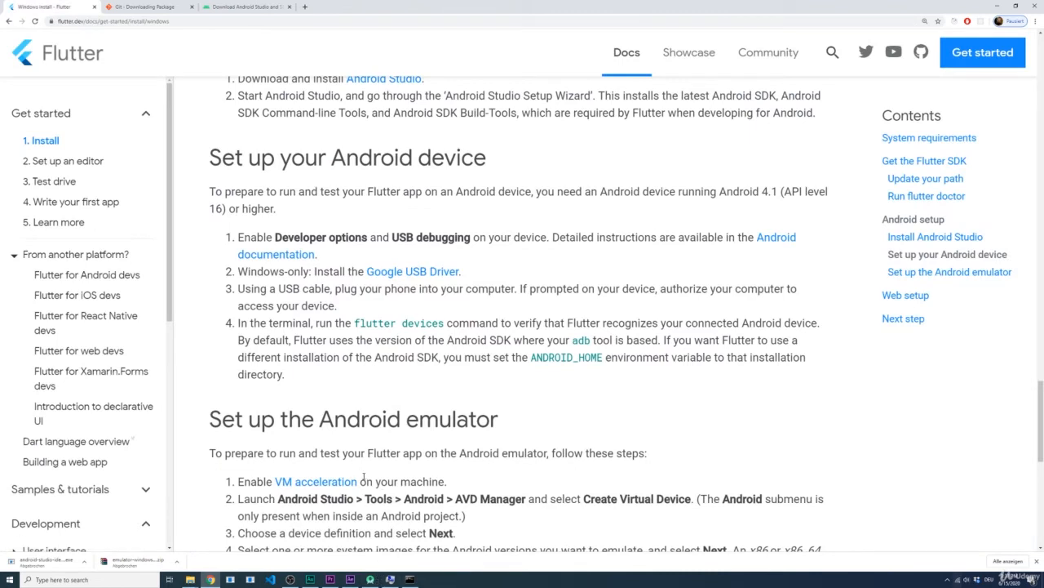
# Step: Switch to Android Studio, open the SDK Manager and examine the SDK platforms, highlighting Android 10.0+ (R) and Android 9.0 (Pie)
pyautogui.scroll(-2, 364, 477)
pyautogui.scroll(-1, 367, 396)
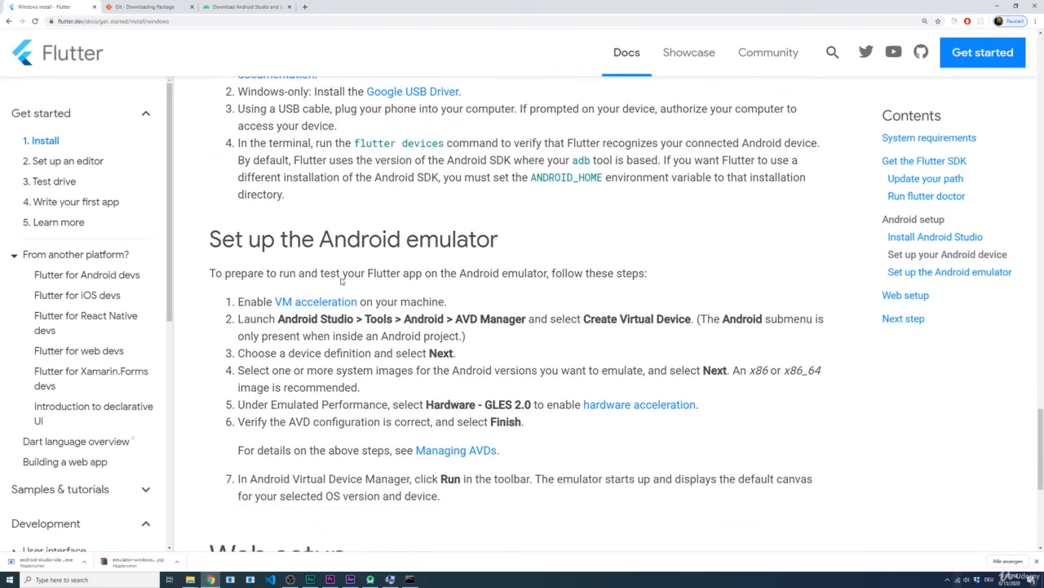
pyautogui.scroll(-1, 366, 393)
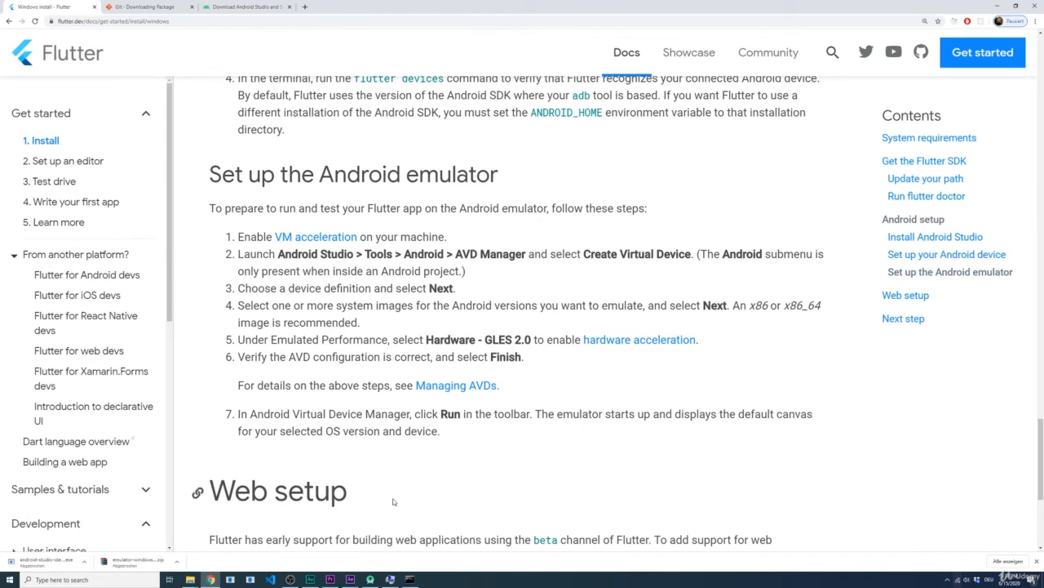
pyautogui.click(372, 579)
pyautogui.click(372, 579)
pyautogui.click(372, 580)
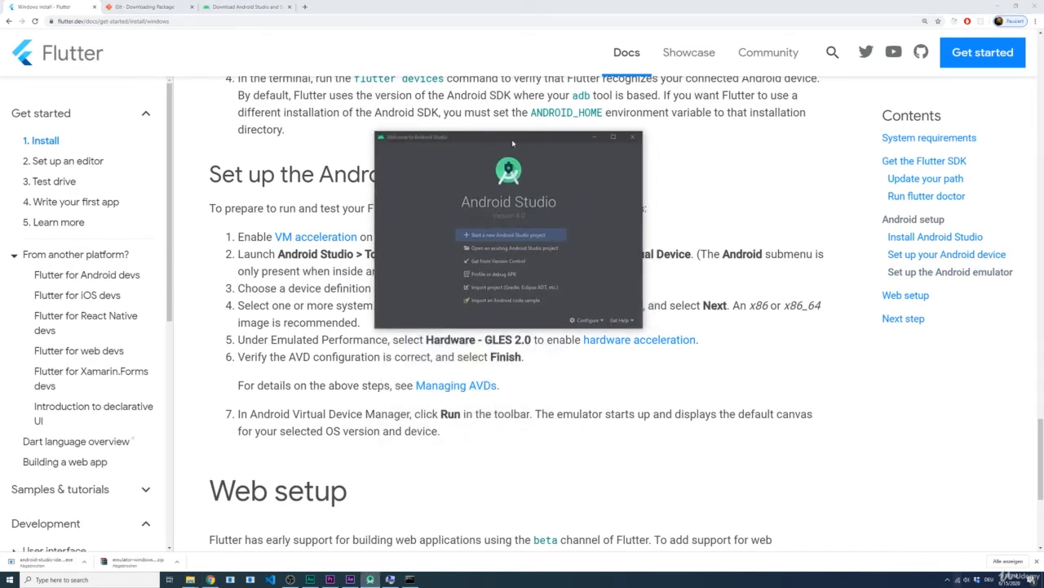
pyautogui.click(587, 331)
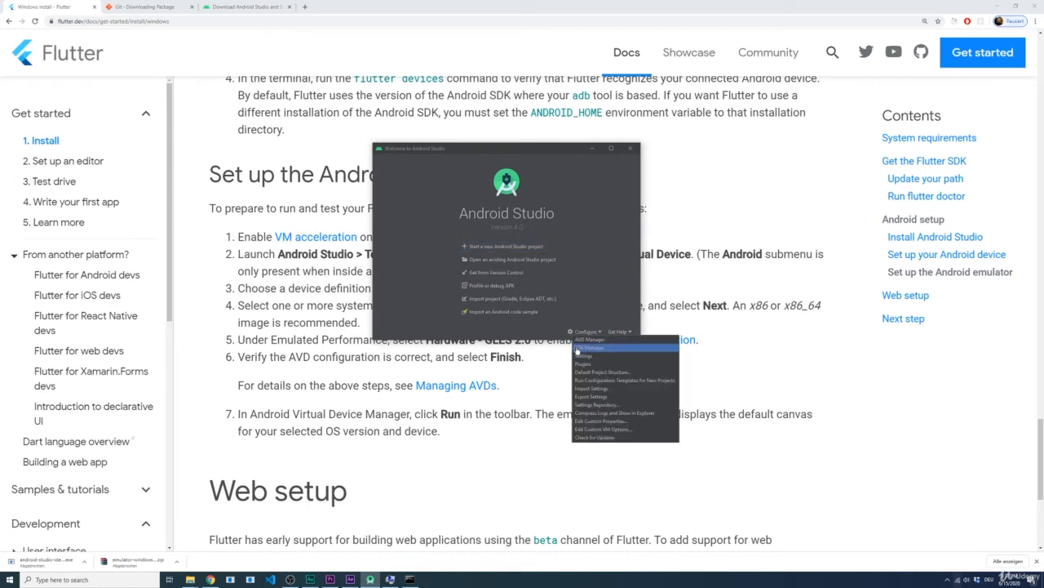
pyautogui.click(580, 348)
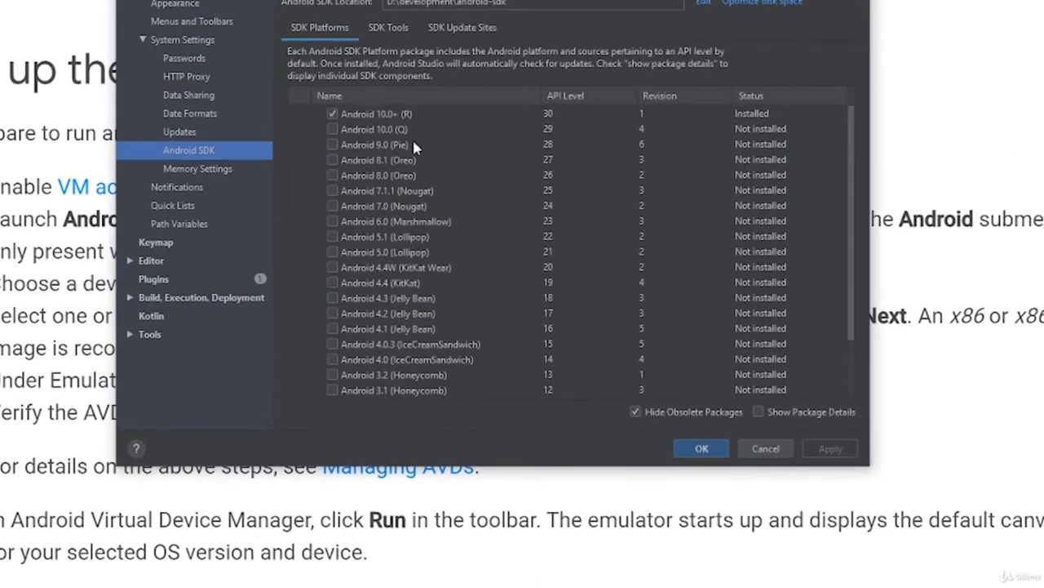
pyautogui.click(438, 196)
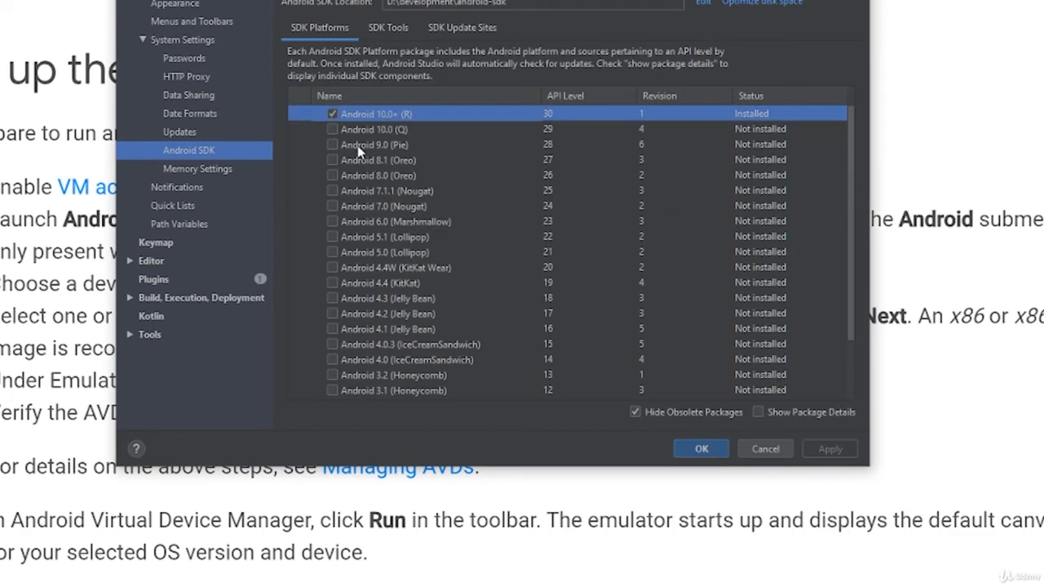
pyautogui.click(371, 146)
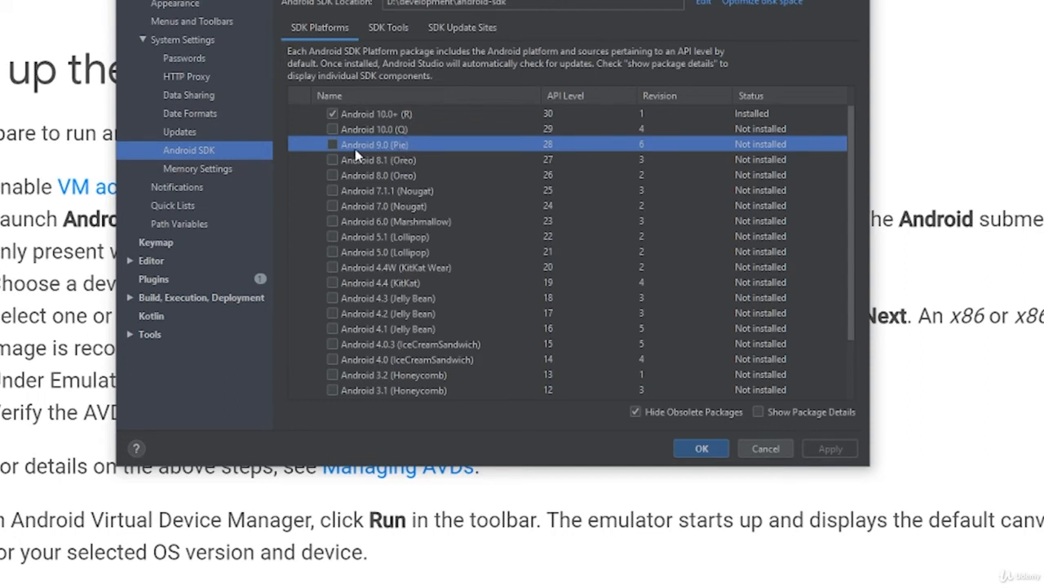
# Step: Mark the Android 9.0 (Pie) SDK platform for installation and deselect Android 10.0+ (R) for removal
pyautogui.click(332, 145)
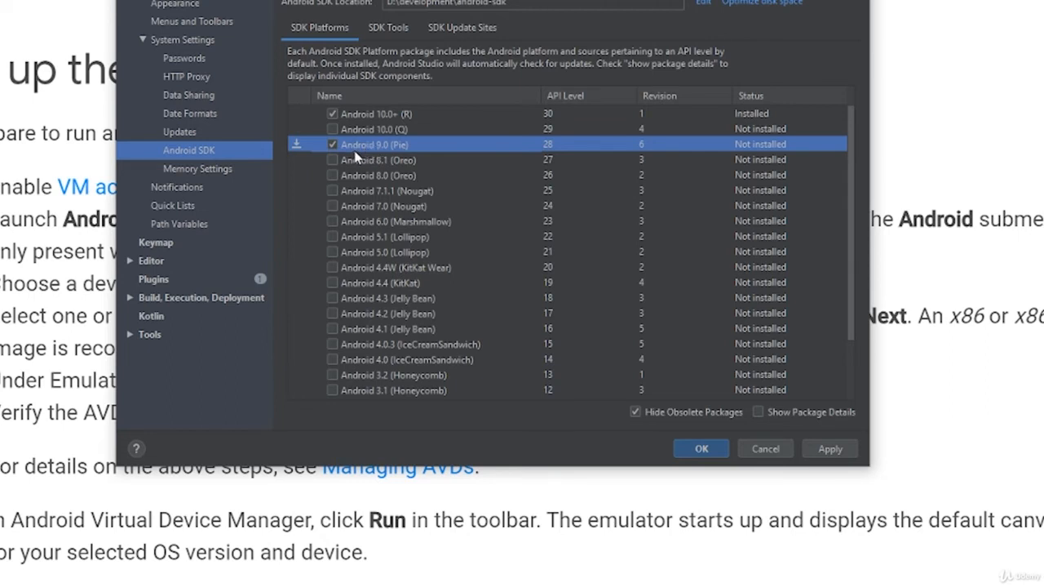
pyautogui.click(332, 114)
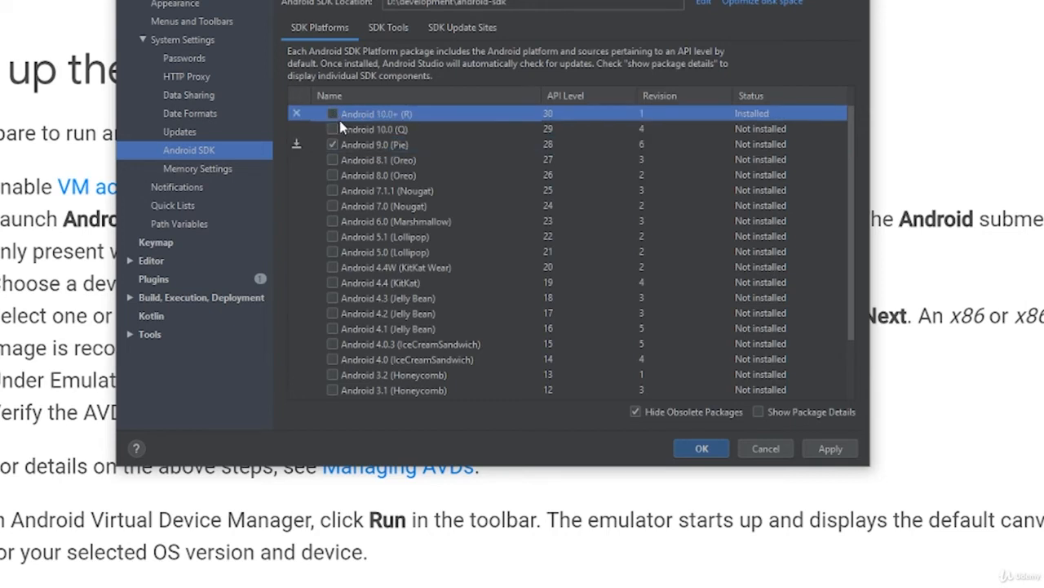
pyautogui.click(377, 145)
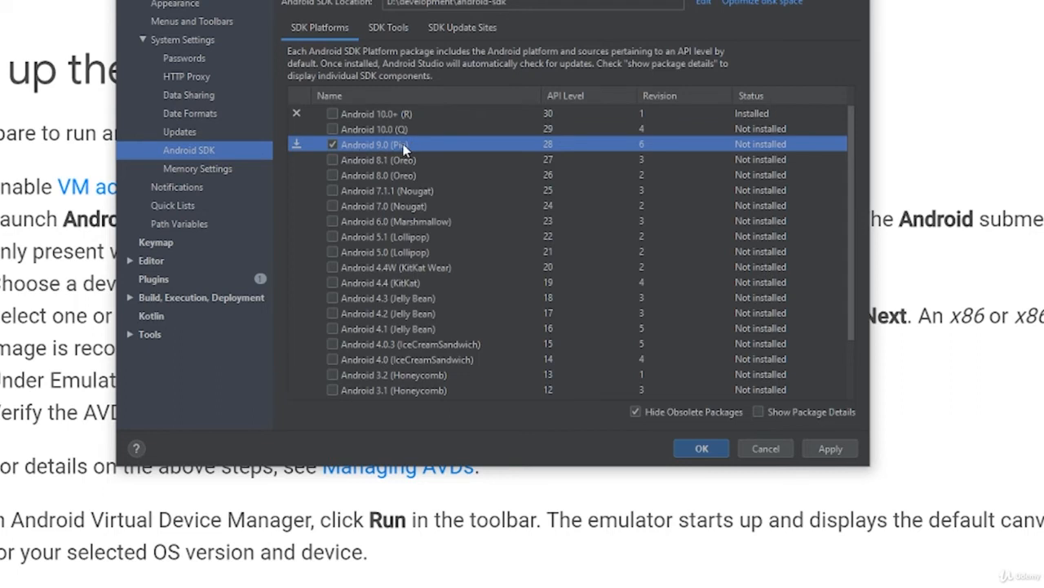
pyautogui.click(399, 115)
# Step: Add the Google USB Driver from the SDK tools, apply and confirm all SDK changes, and close the settings after installation
pyautogui.click(380, 29)
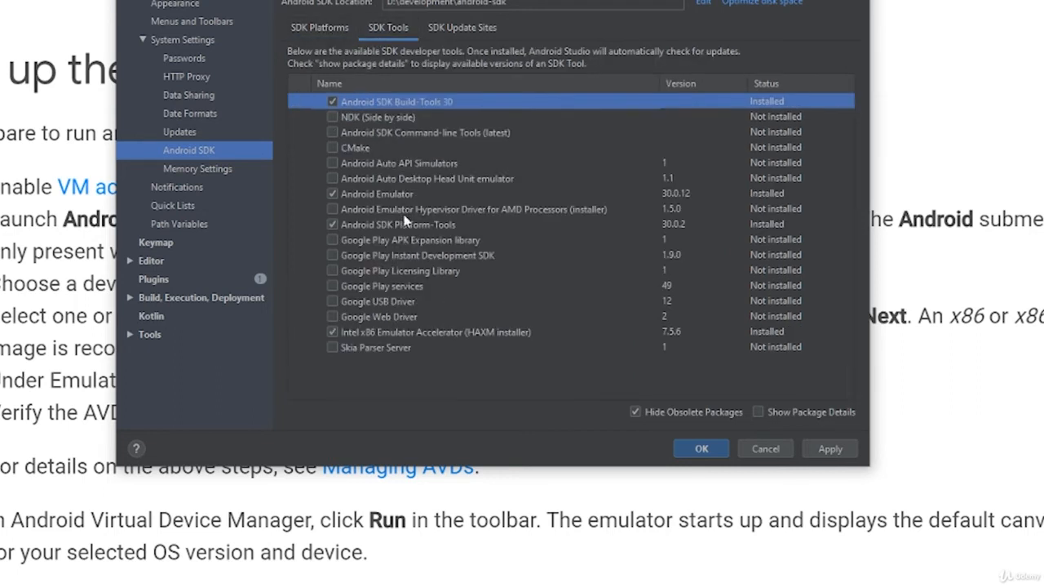
pyautogui.click(367, 303)
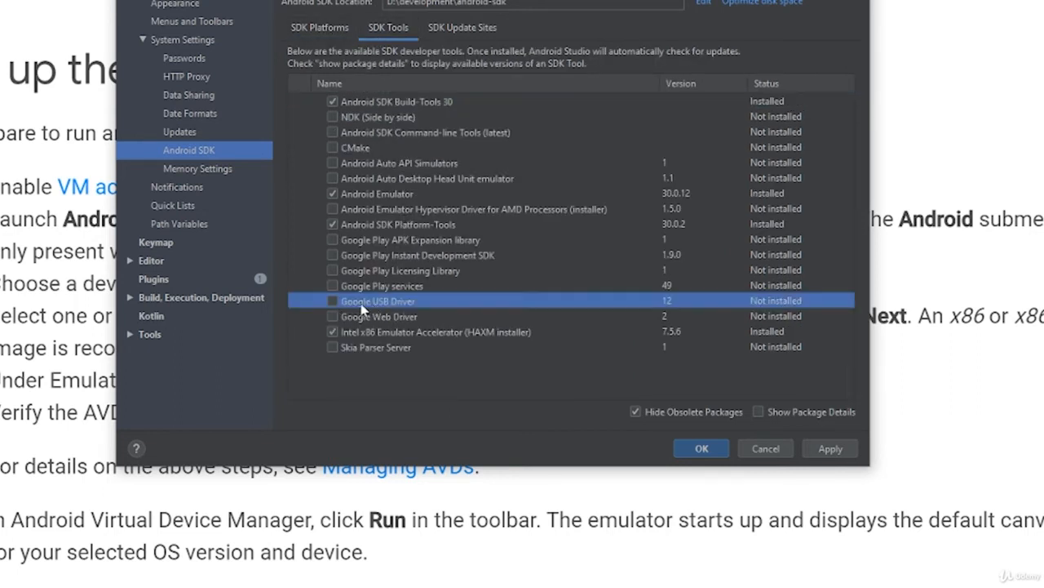
pyautogui.click(333, 302)
pyautogui.click(830, 448)
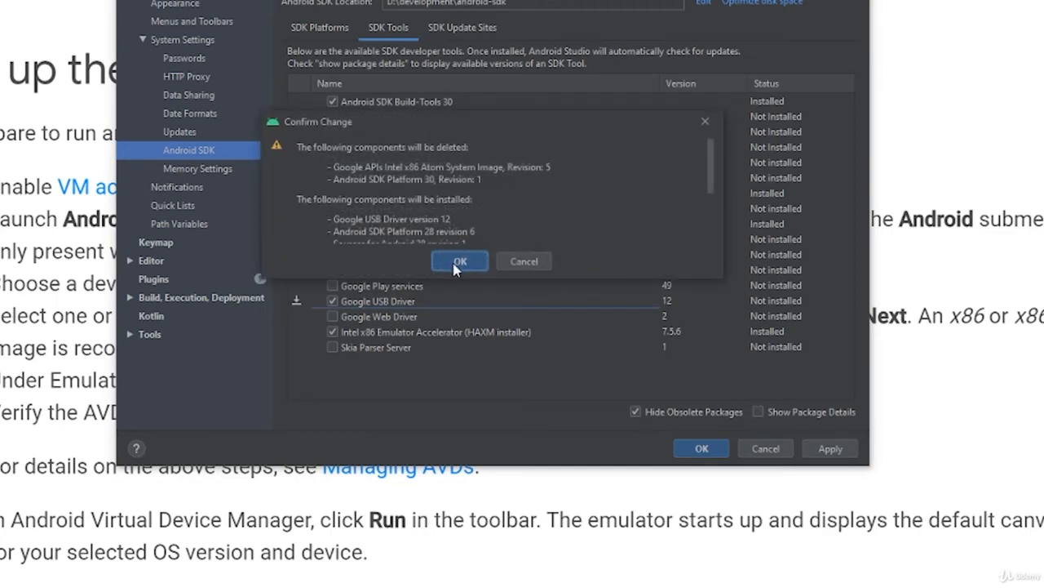
pyautogui.click(460, 261)
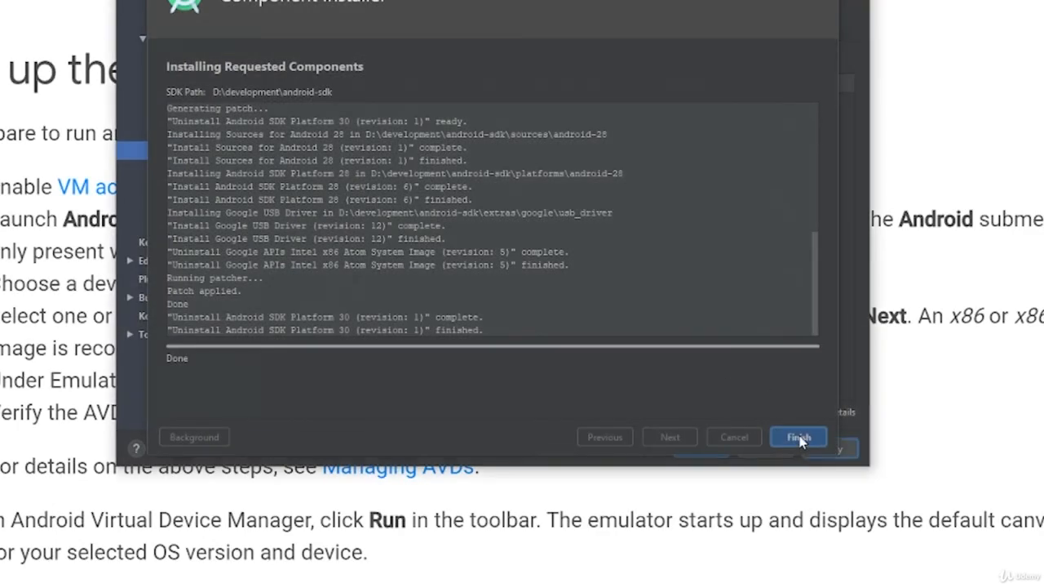
pyautogui.click(800, 438)
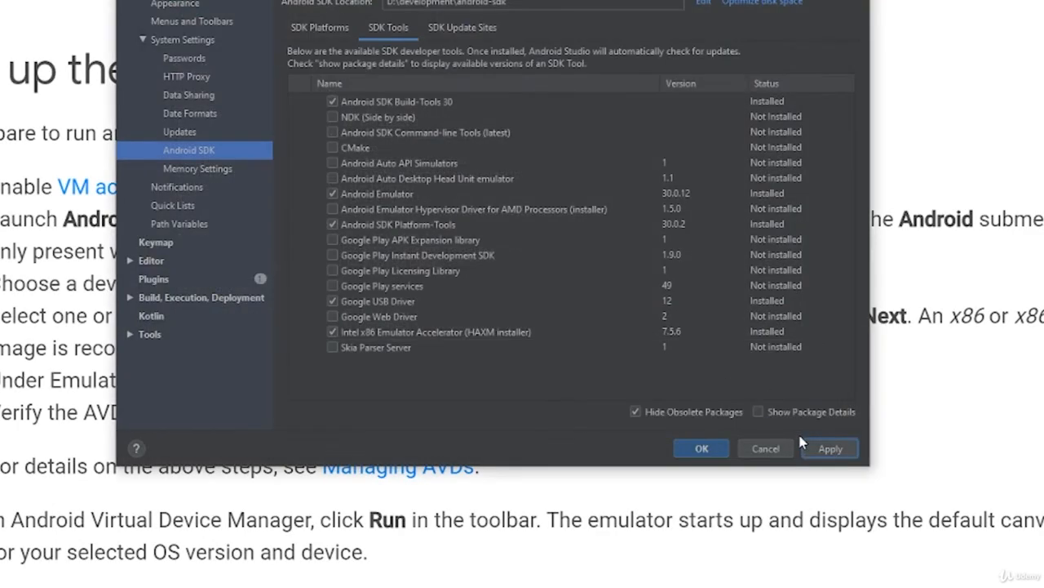
pyautogui.click(703, 451)
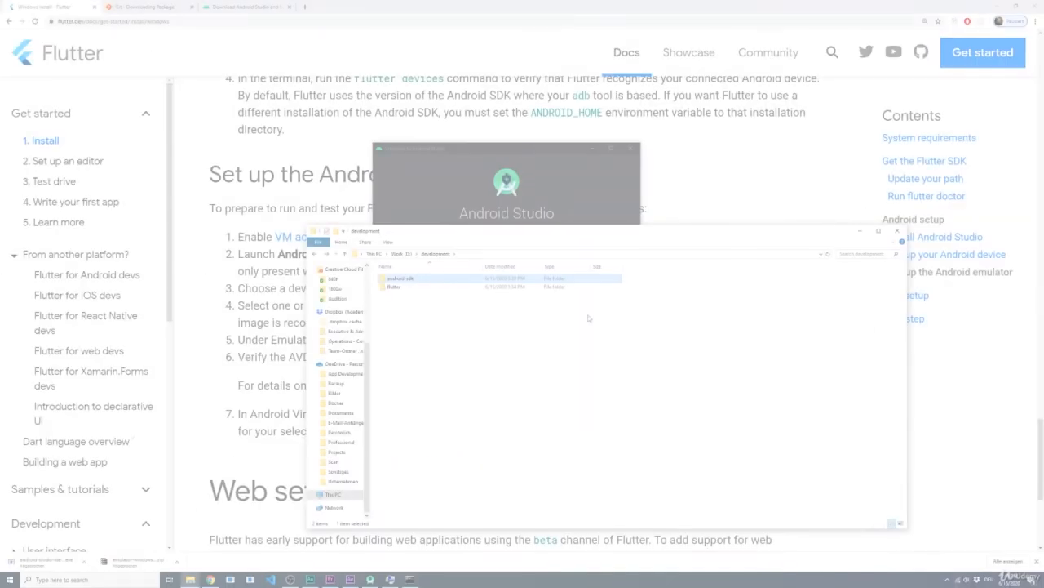
# Step: Switch to File Explorer and create a folder named projects inside D:\development
pyautogui.moveTo(474, 231); pyautogui.dragTo(441, 224)
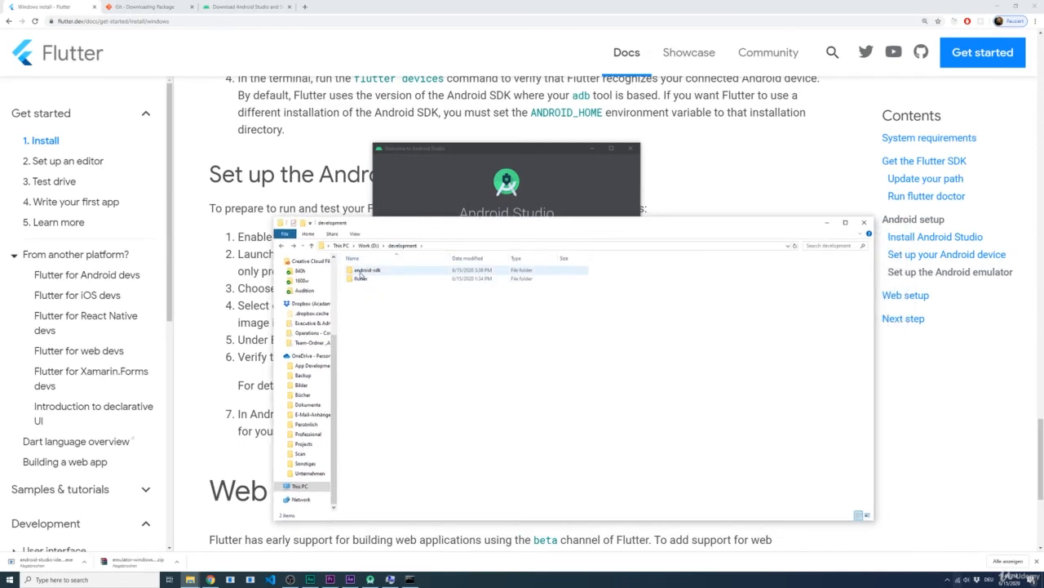
pyautogui.rightClick(378, 303)
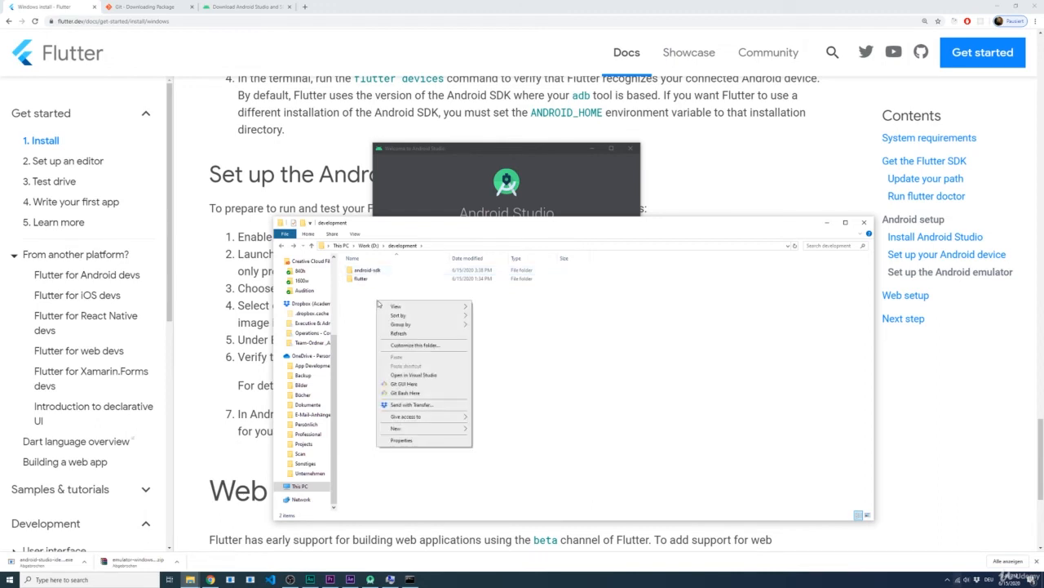
pyautogui.click(479, 430)
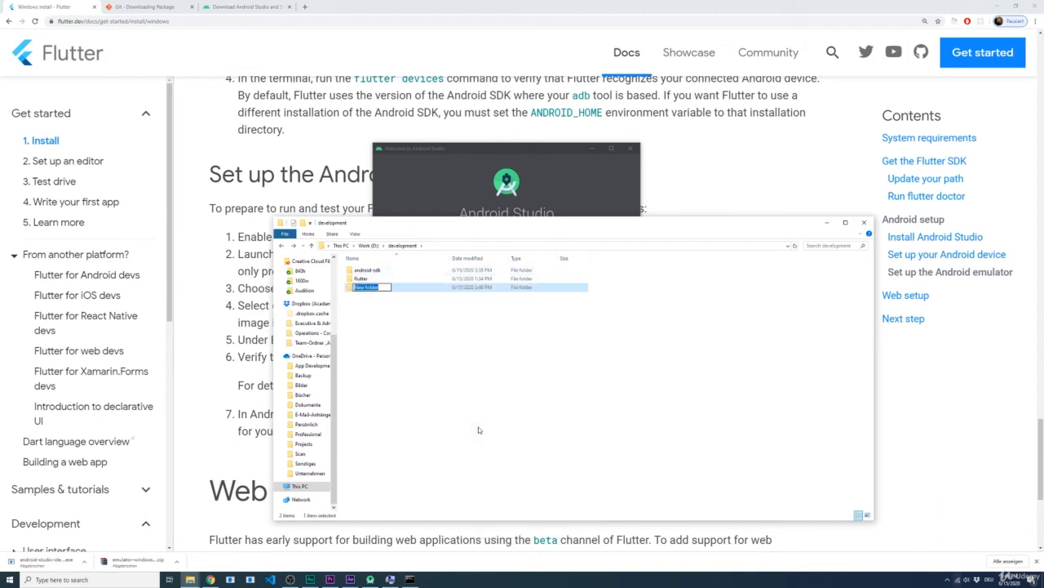
pyautogui.write('projects')
pyautogui.press('Return')
pyautogui.click(413, 580)
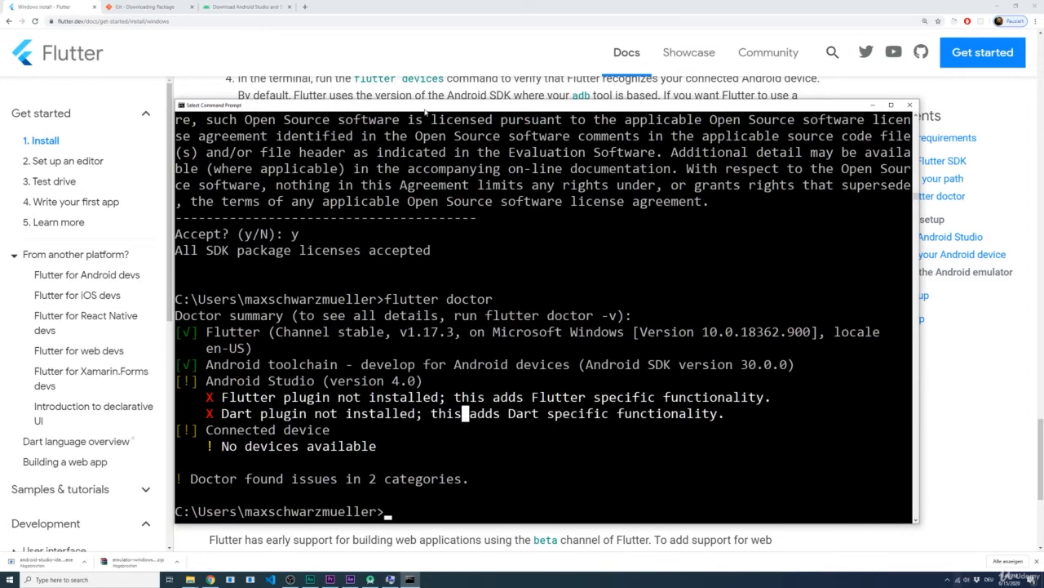
pyautogui.moveTo(418, 108); pyautogui.dragTo(381, 87)
pyautogui.write('flutte')
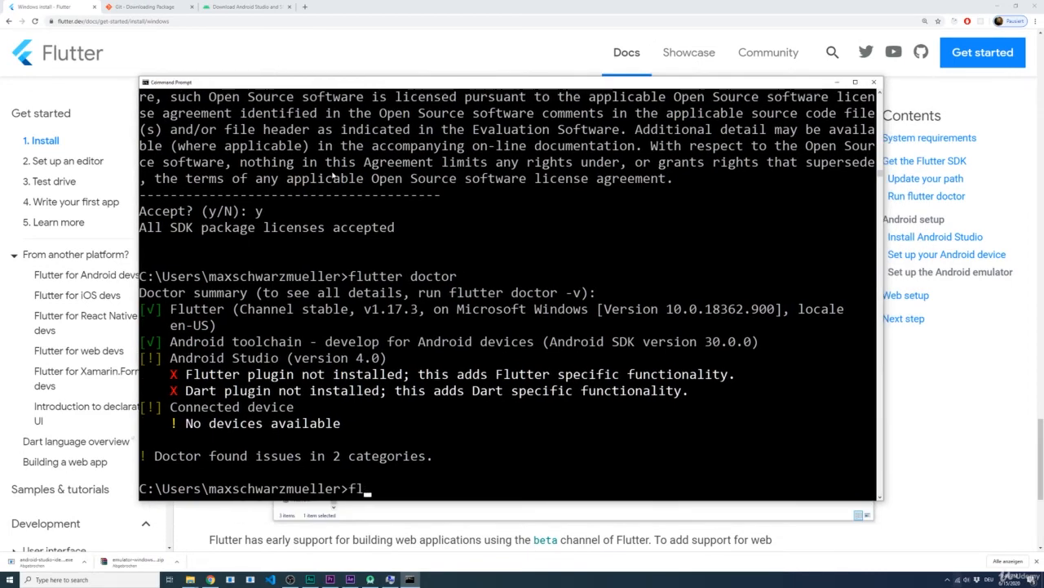
pyautogui.press('BackSpace')
pyautogui.press('BackSpace')
pyautogui.press('BackSpace')
pyautogui.press('BackSpace')
pyautogui.press('BackSpace')
pyautogui.press('BackSpace')
pyautogui.click(355, 512)
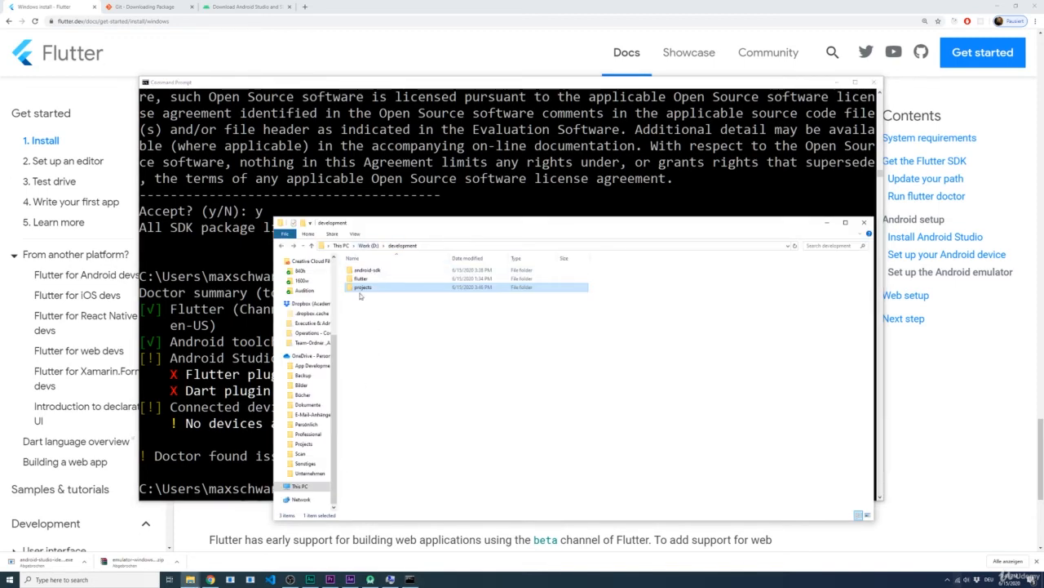
# Step: Switch to the Command Prompt, change to drive D: and navigate into the development\projects folder
pyautogui.click(228, 311)
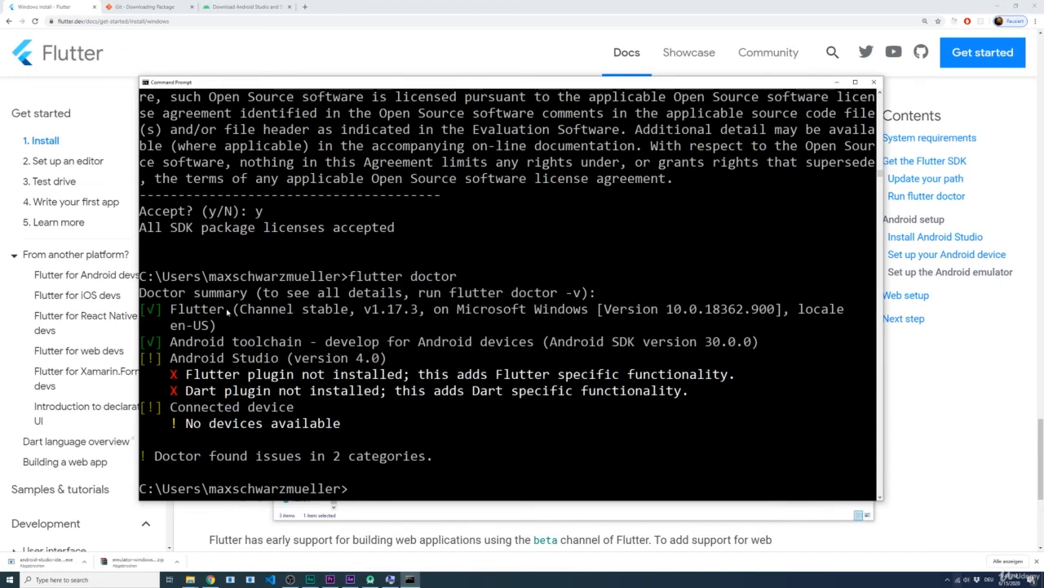
pyautogui.write('D:')
pyautogui.press('Return')
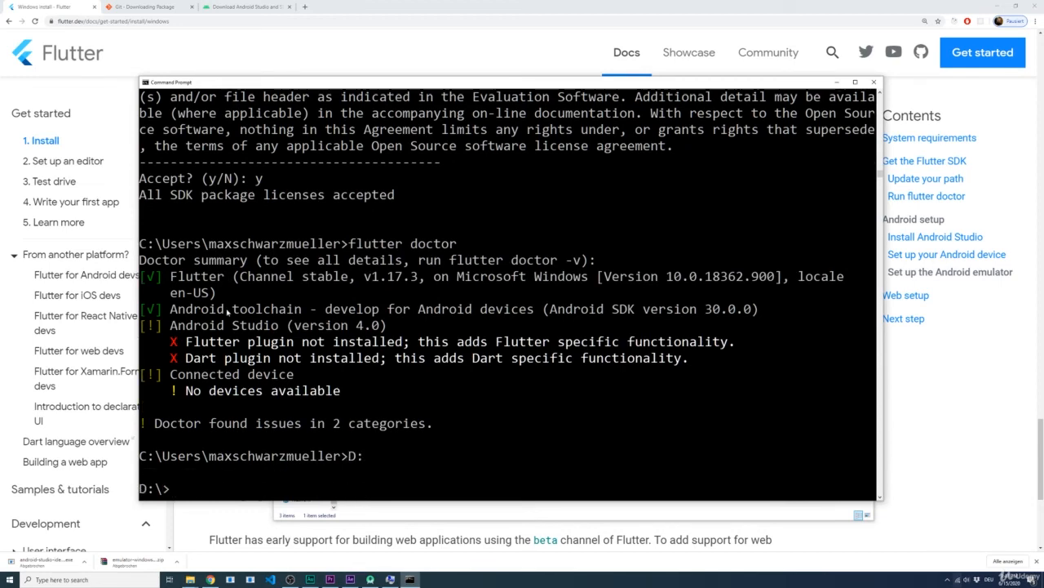
pyautogui.write('cd')
pyautogui.press('BackSpace')
pyautogui.press('BackSpace')
pyautogui.write('d development')
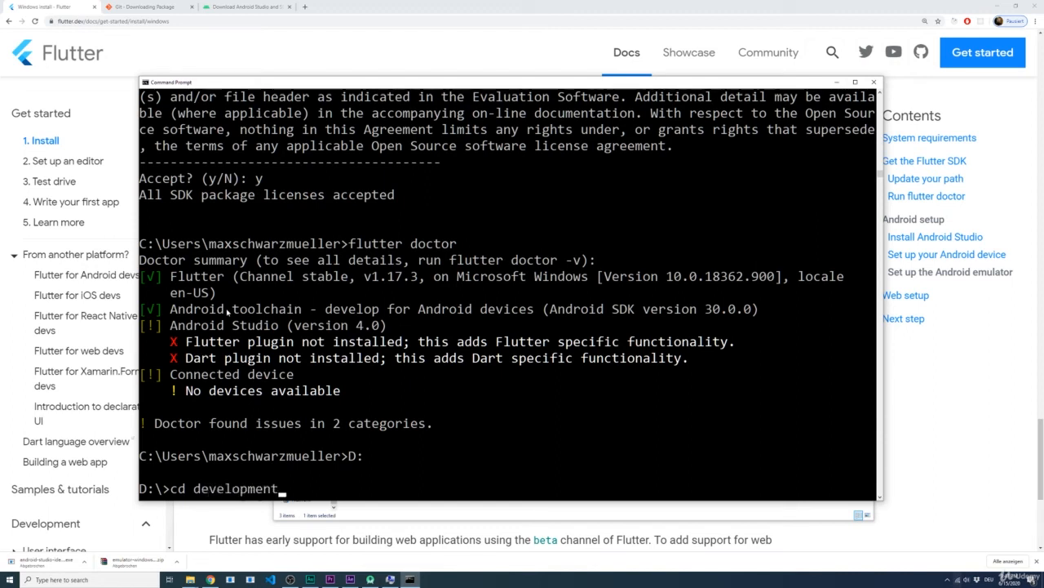
pyautogui.press('Return')
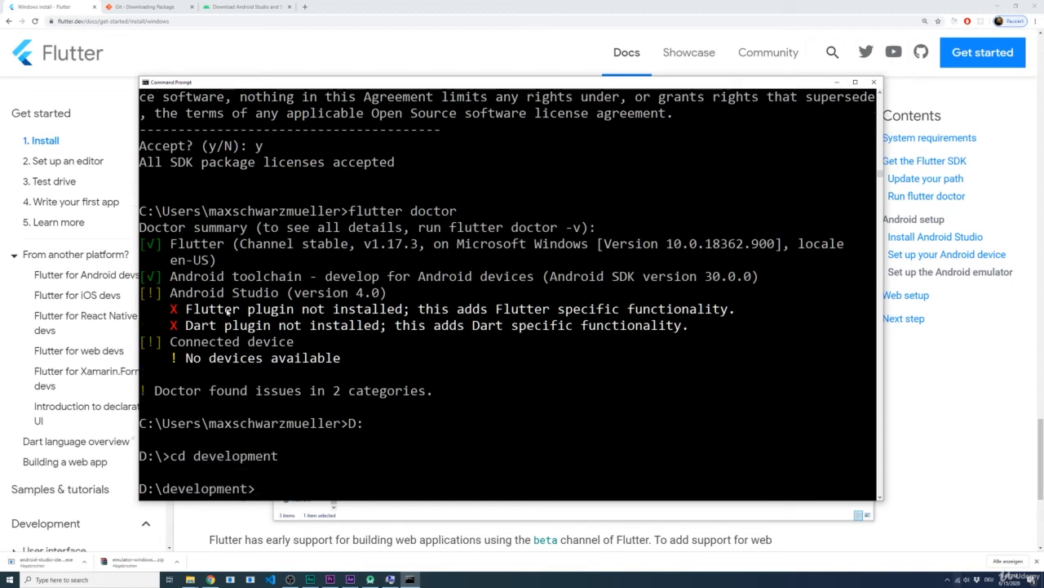
pyautogui.write('cd projects')
pyautogui.press('Return')
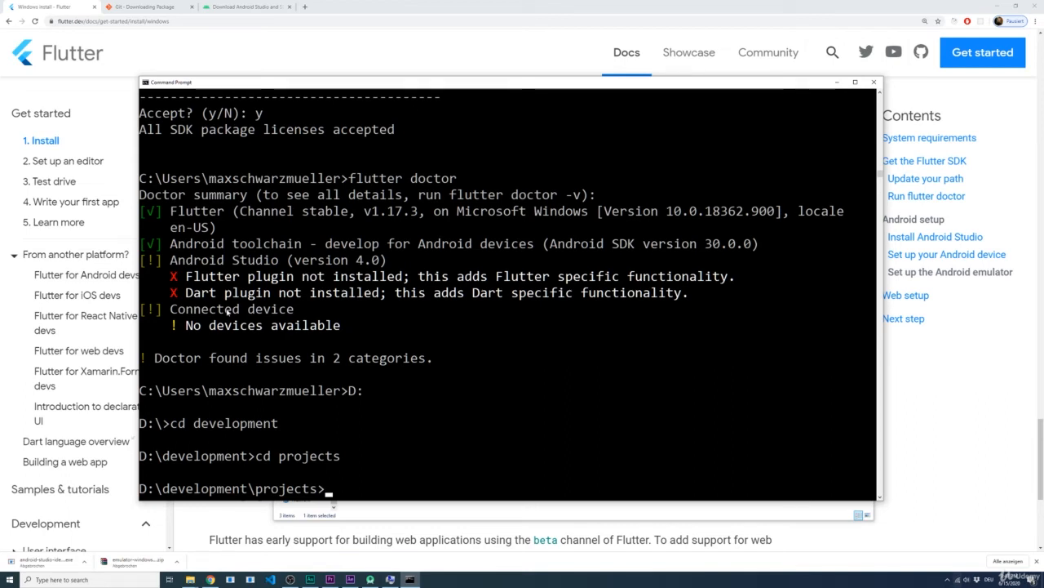
# Step: Create a new Flutter project named first_app in the projects folder with flutter create
pyautogui.write('flutter create')
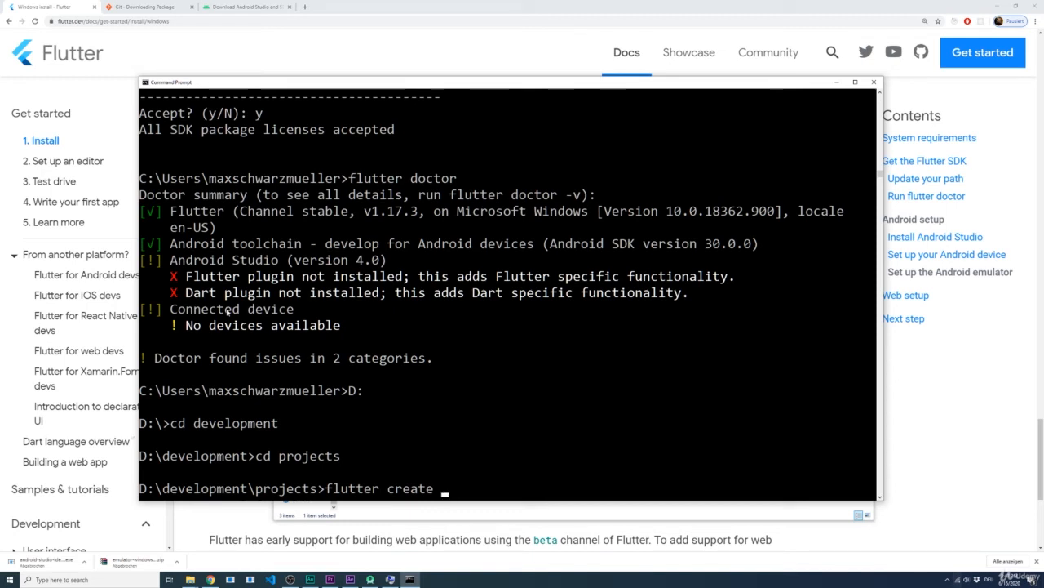
pyautogui.write('first_app')
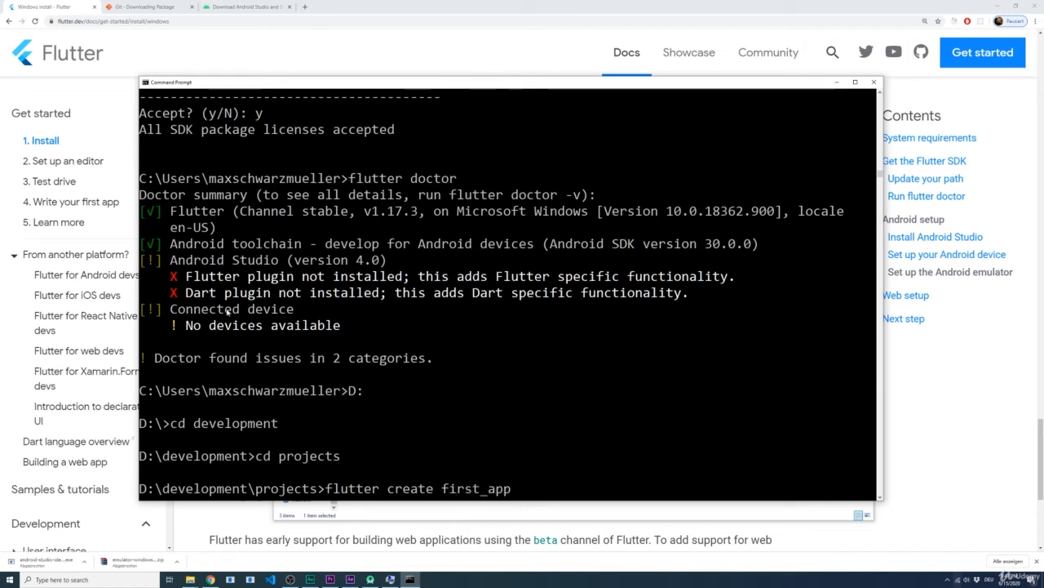
pyautogui.moveTo(442, 487); pyautogui.dragTo(512, 488)
pyautogui.click(522, 488)
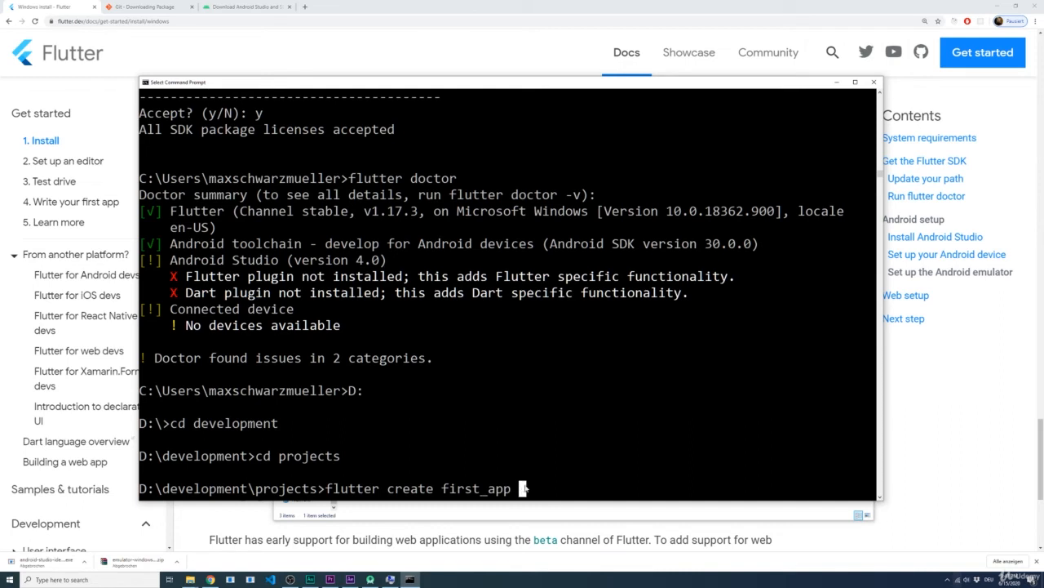
pyautogui.press('Left')
pyautogui.press('Left')
pyautogui.press('Left')
pyautogui.press('Left')
pyautogui.press('Left')
pyautogui.press('Left')
pyautogui.press('Left')
pyautogui.press('Left')
pyautogui.press('Left')
pyautogui.press('Right')
pyautogui.press('Right')
pyautogui.press('Right')
pyautogui.press('Right')
pyautogui.press('Right')
pyautogui.press('Right')
pyautogui.press('Right')
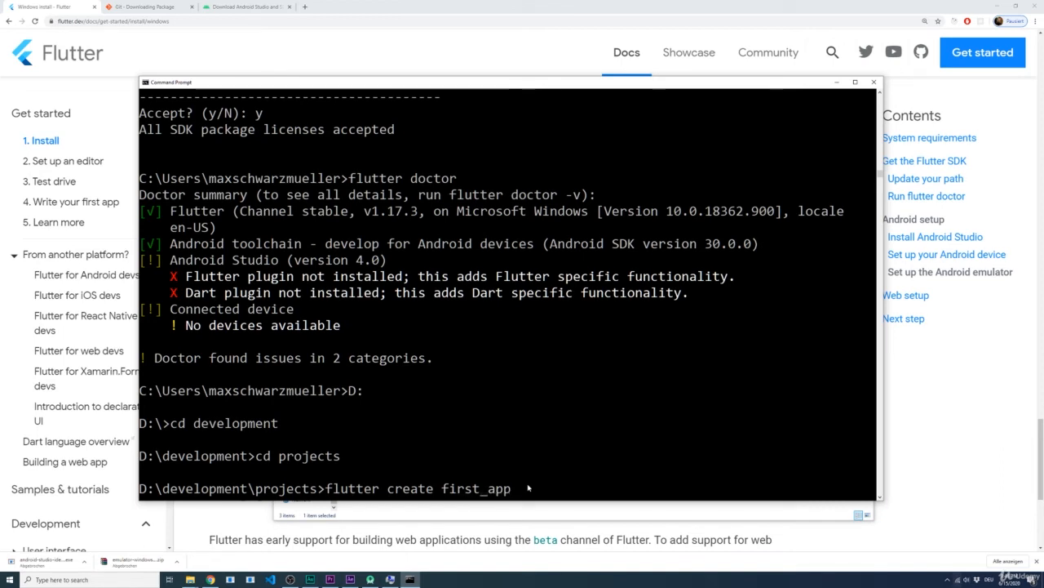
pyautogui.press('Left')
pyautogui.press('Left')
pyautogui.press('Left')
pyautogui.press('Right')
pyautogui.press('Right')
pyautogui.press('Right')
pyautogui.press('Return')
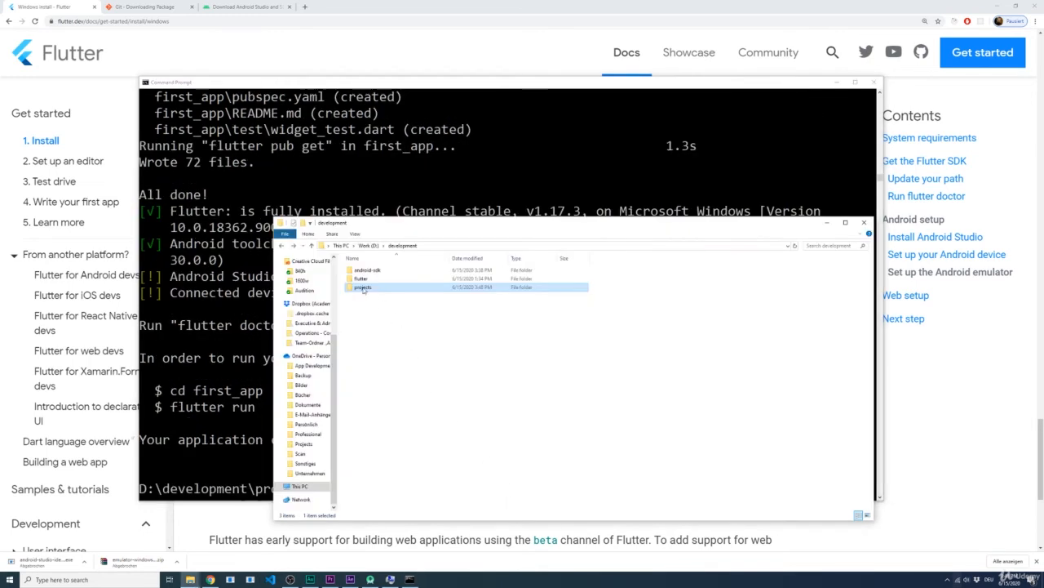
# Step: Switch to File Explorer, examine the first_app project folder and its lib folder with main.dart, and return to the project root
pyautogui.doubleClick(362, 288)
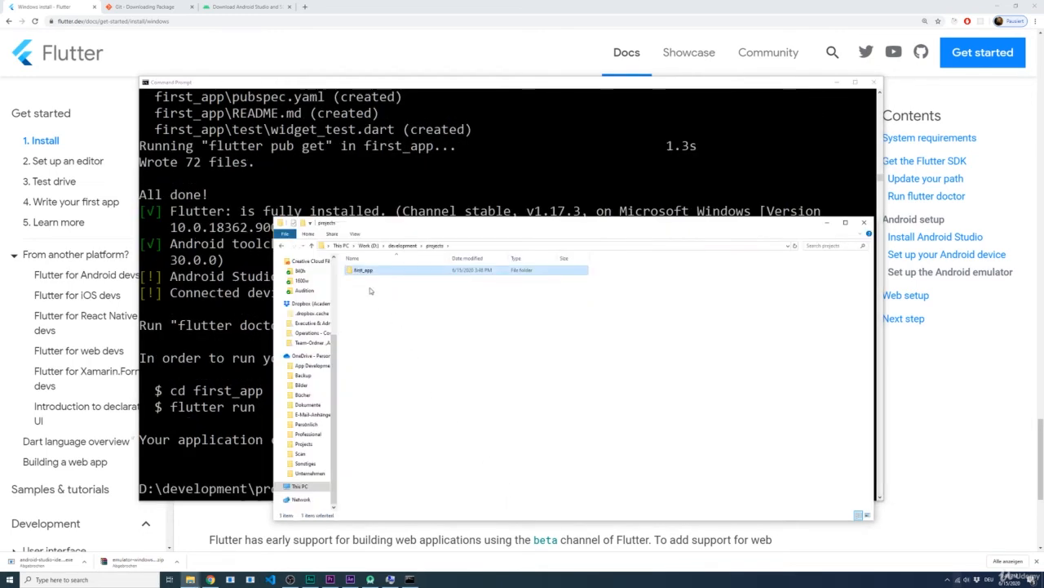
pyautogui.doubleClick(363, 272)
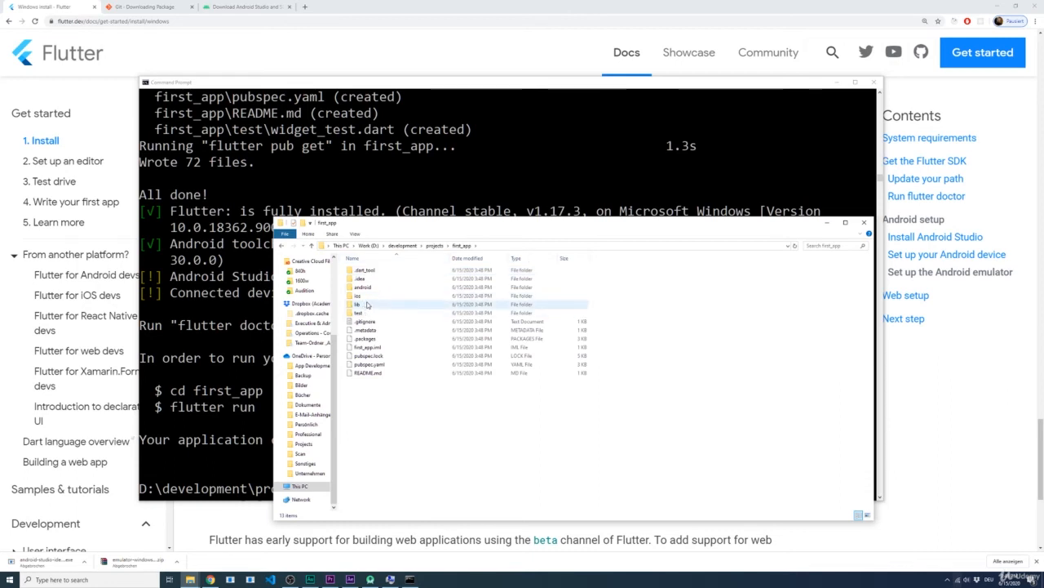
pyautogui.doubleClick(359, 305)
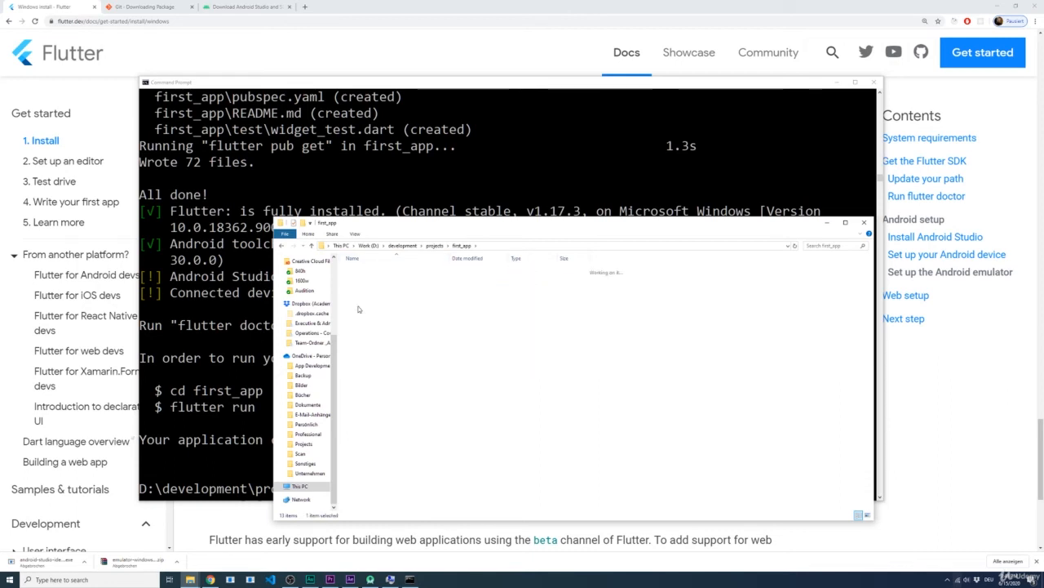
pyautogui.click(365, 270)
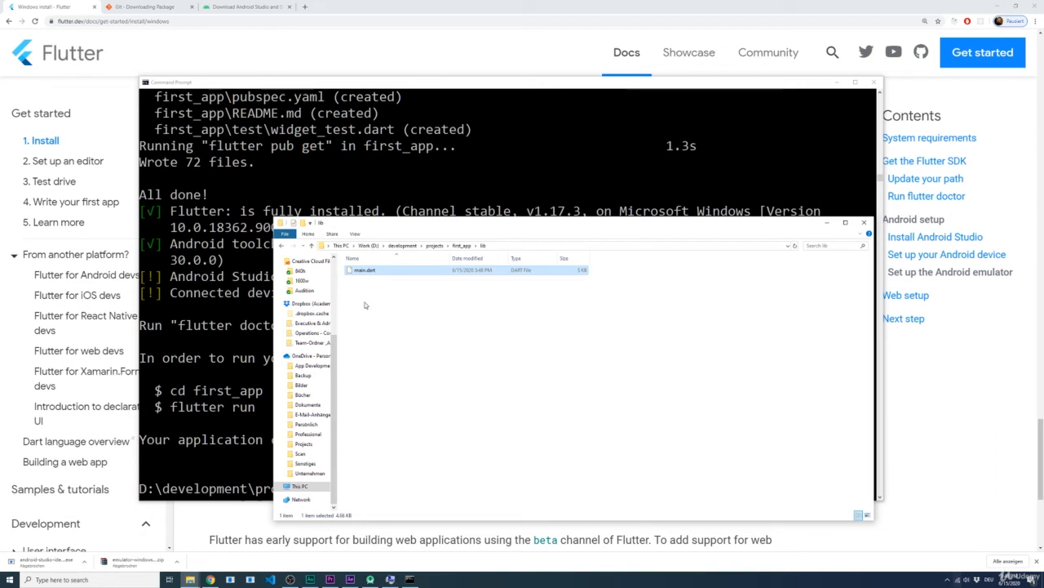
pyautogui.hotkey('alt', 'Left')
pyautogui.click(409, 423)
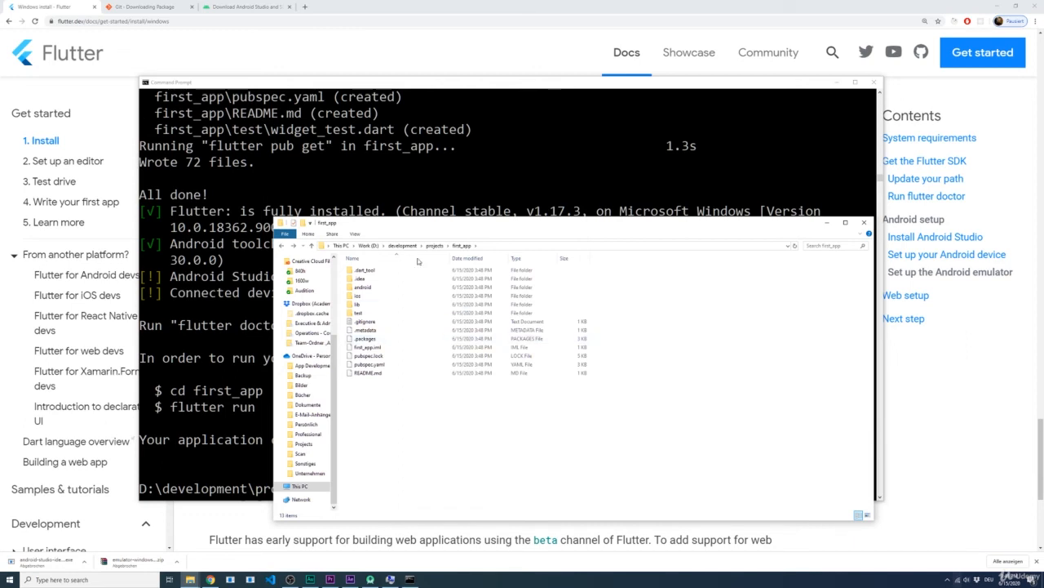
# Step: Switch to Android Studio, open the AVD Manager and widen its window to show the full details of the existing virtual device
pyautogui.click(371, 579)
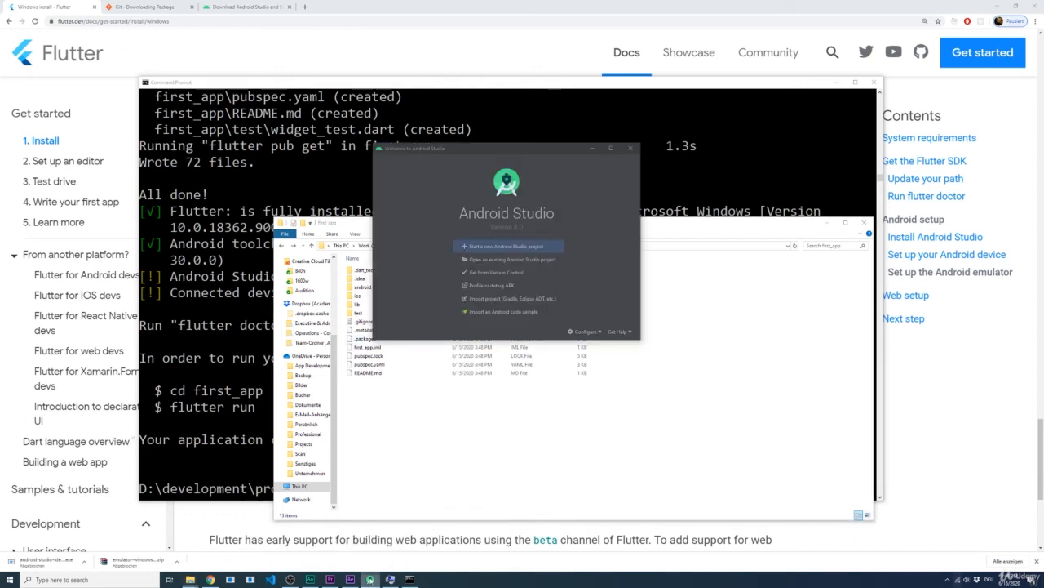
pyautogui.moveTo(518, 156); pyautogui.dragTo(464, 150)
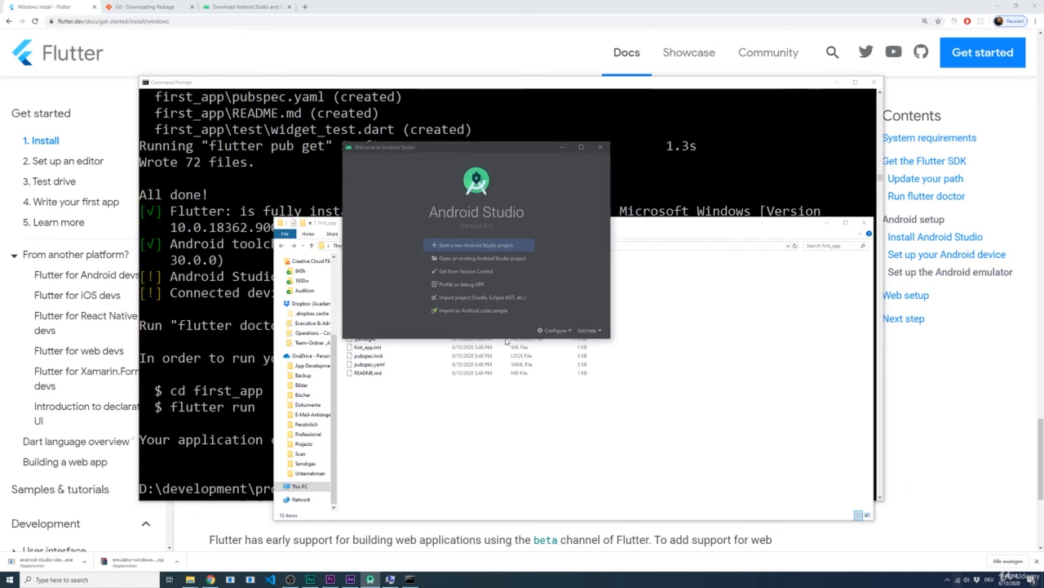
pyautogui.click(555, 329)
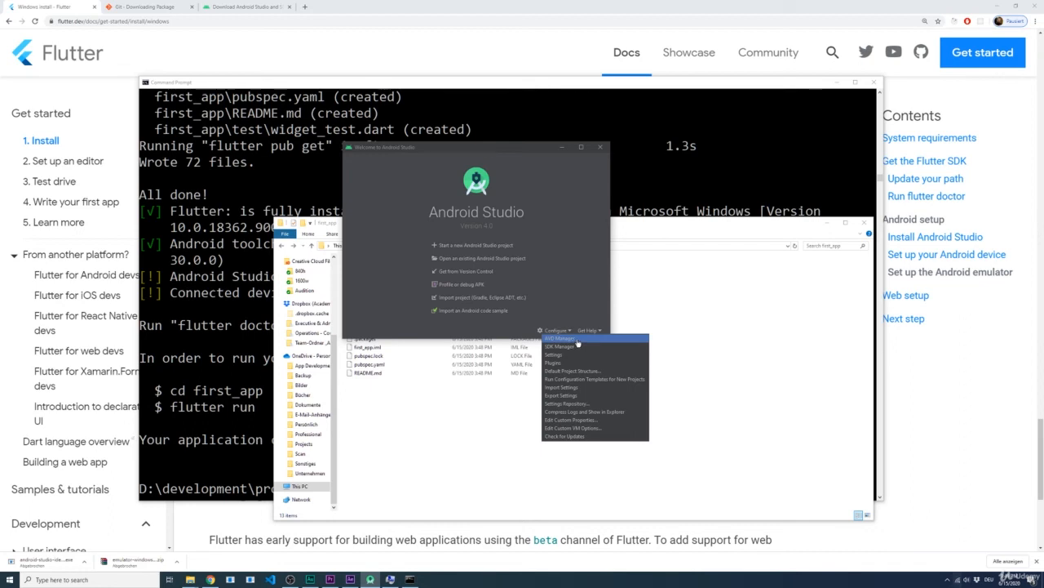
pyautogui.click(578, 341)
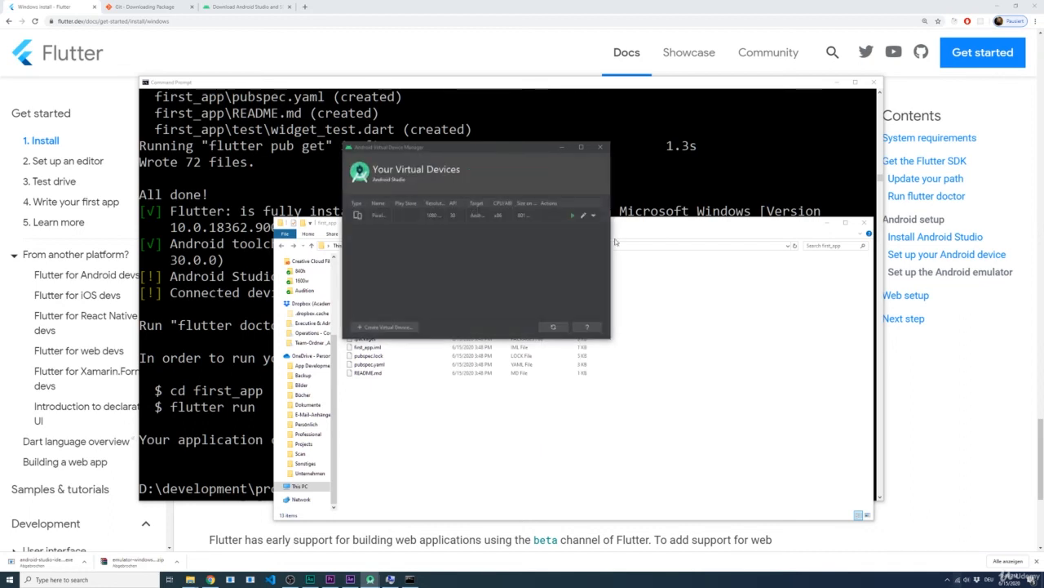
pyautogui.moveTo(612, 231); pyautogui.dragTo(789, 232)
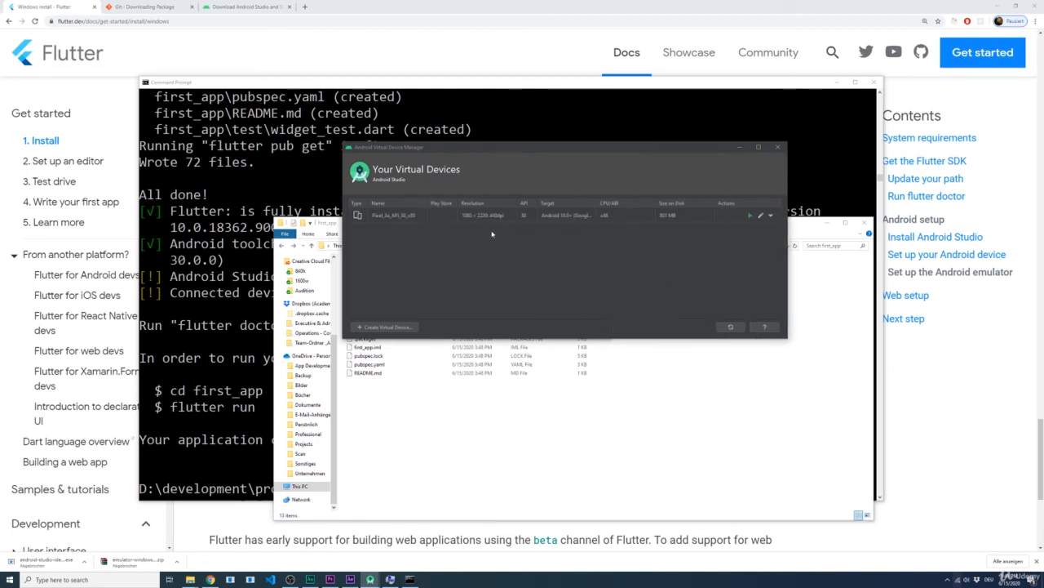
pyautogui.click(443, 217)
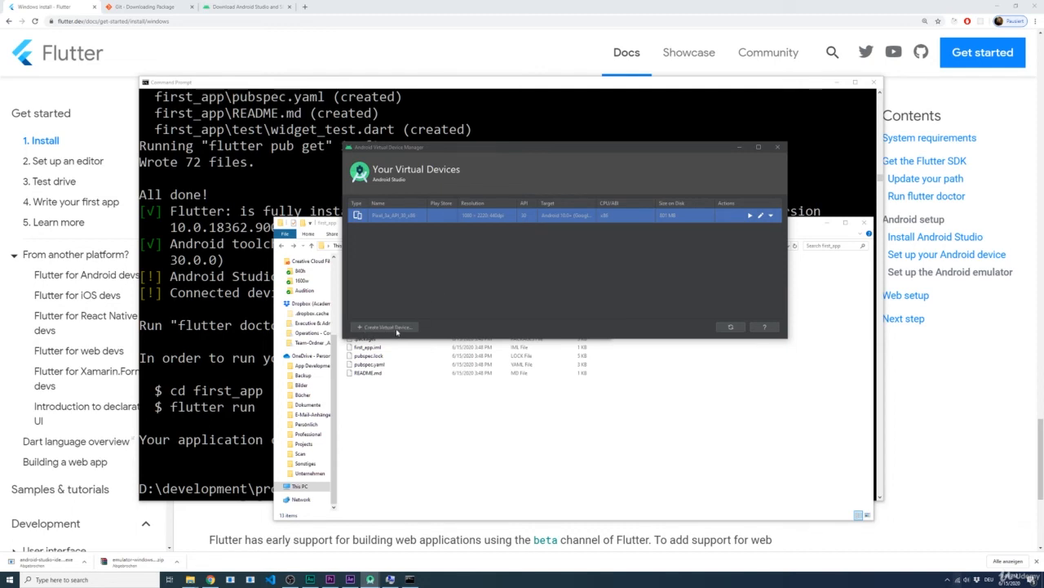
# Step: Create a Pixel 2 virtual device with the downloaded Pie (API 28, x86) system image and launch it in the emulator
pyautogui.click(395, 330)
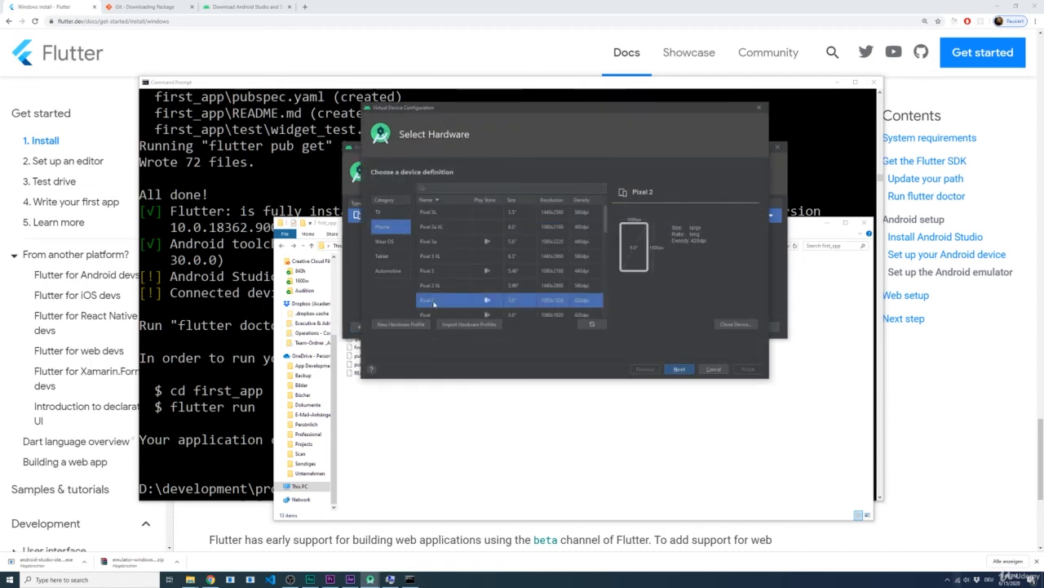
pyautogui.click(676, 369)
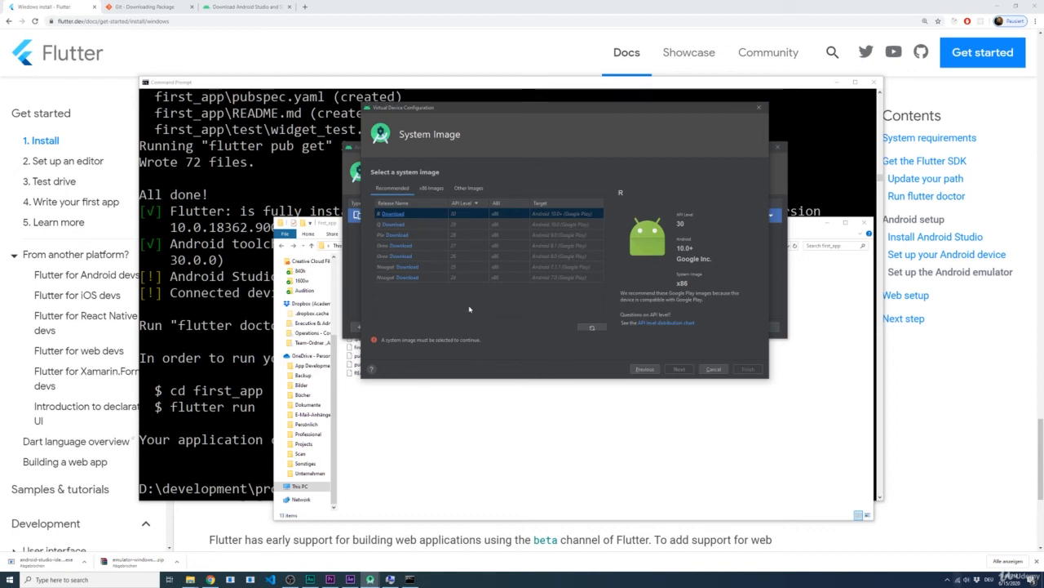
pyautogui.click(420, 236)
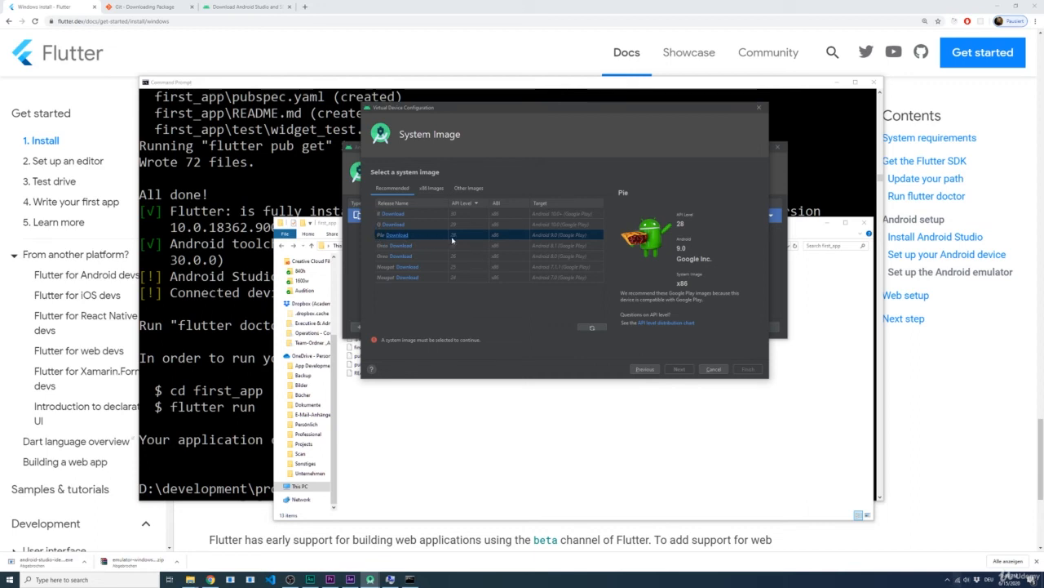
pyautogui.click(396, 235)
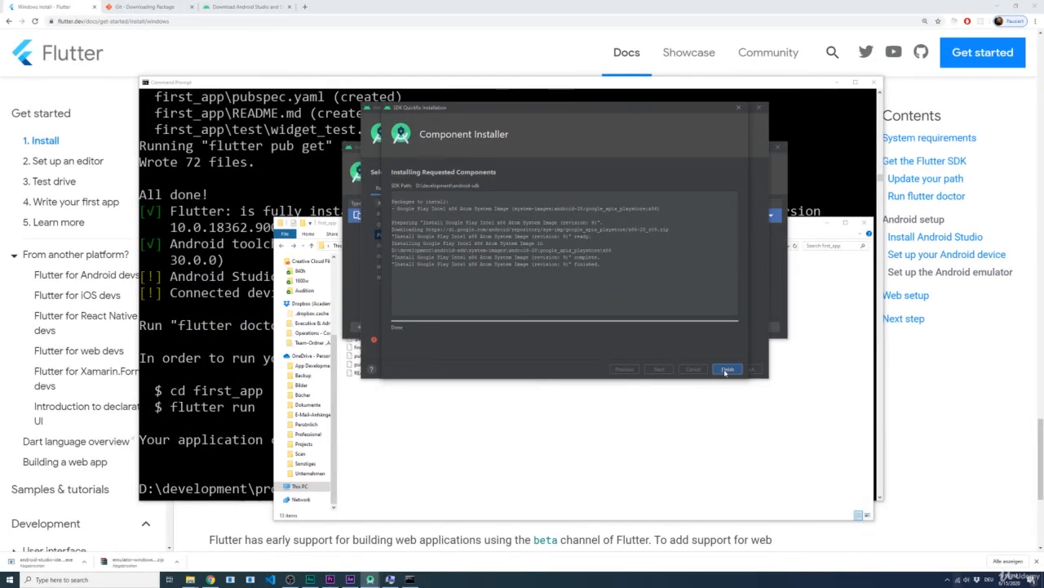
pyautogui.click(725, 370)
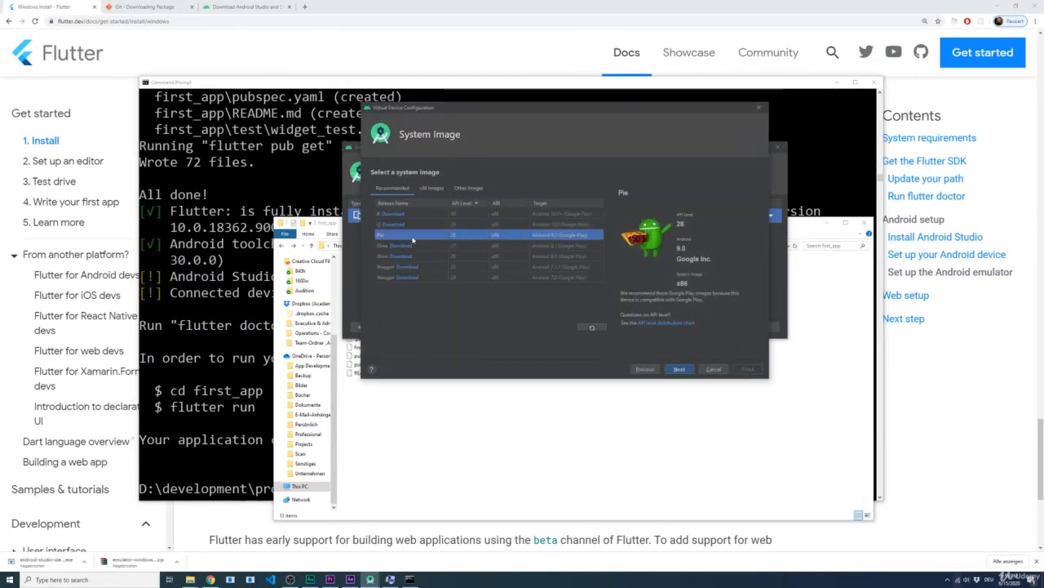
pyautogui.click(686, 371)
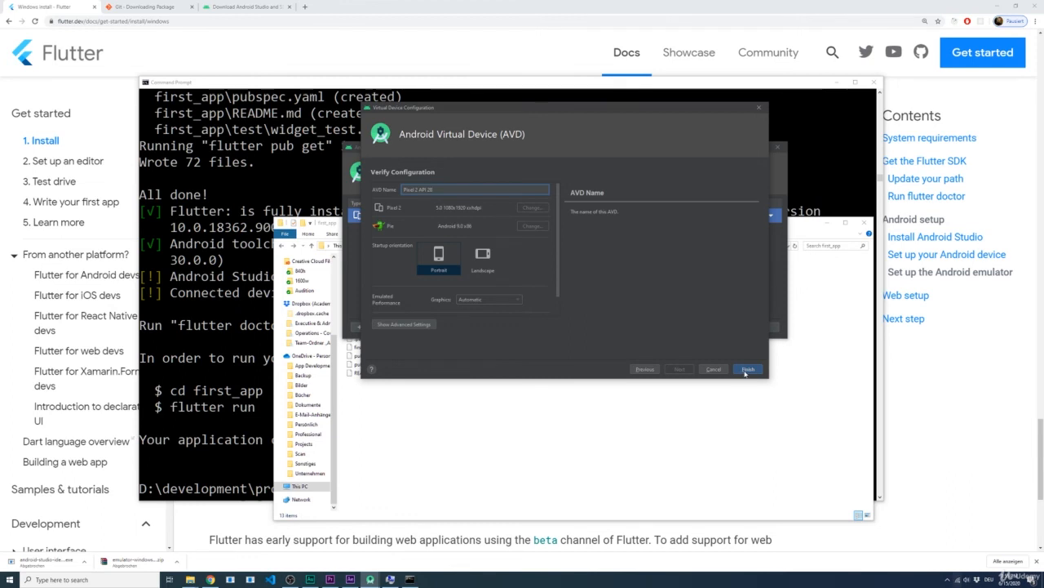
pyautogui.click(746, 369)
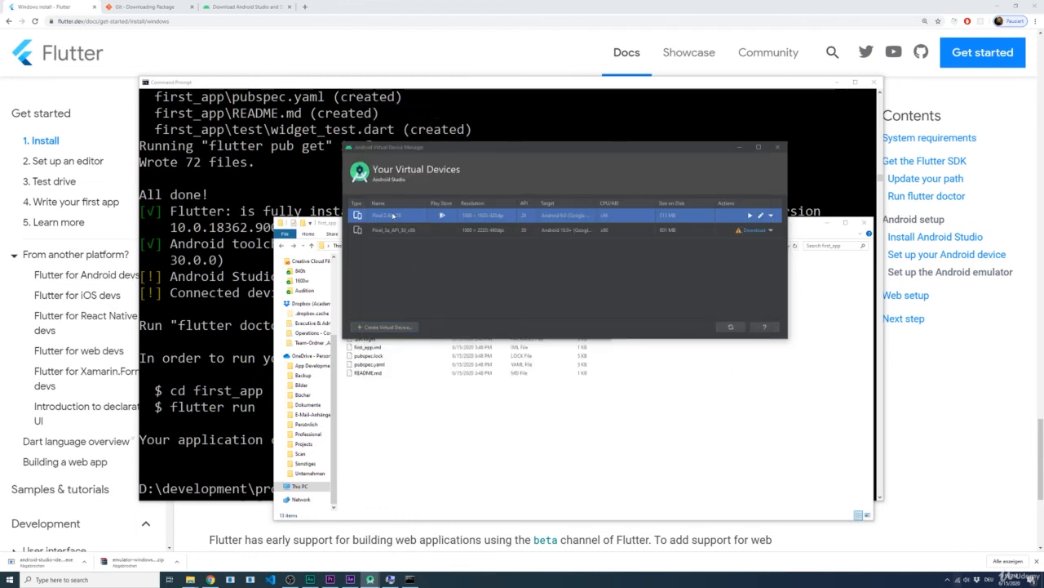
pyautogui.click(750, 218)
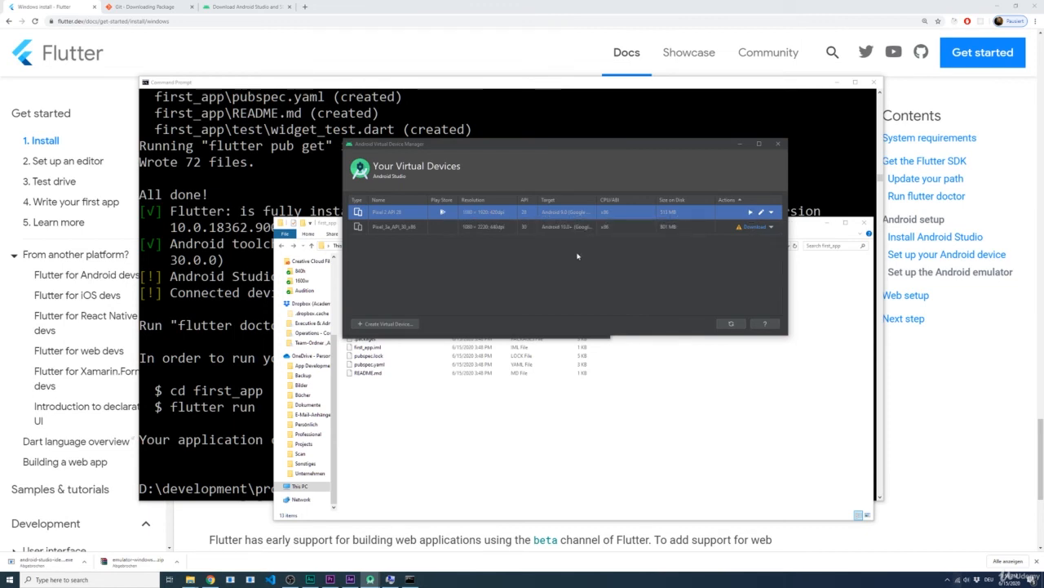
# Step: Open the existing project D:\development\projects\first_app in Android Studio
pyautogui.click(250, 259)
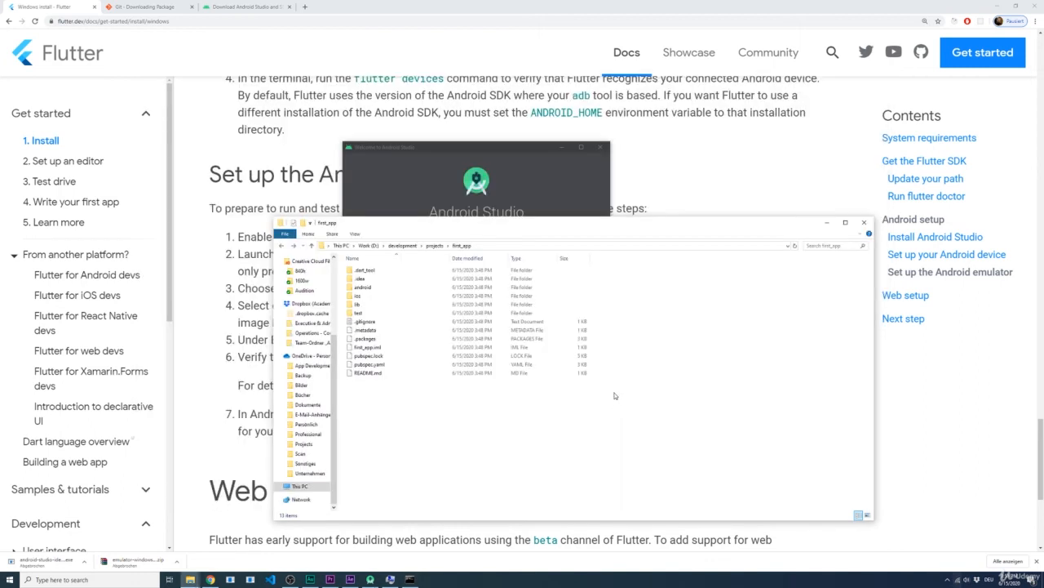
pyautogui.click(562, 204)
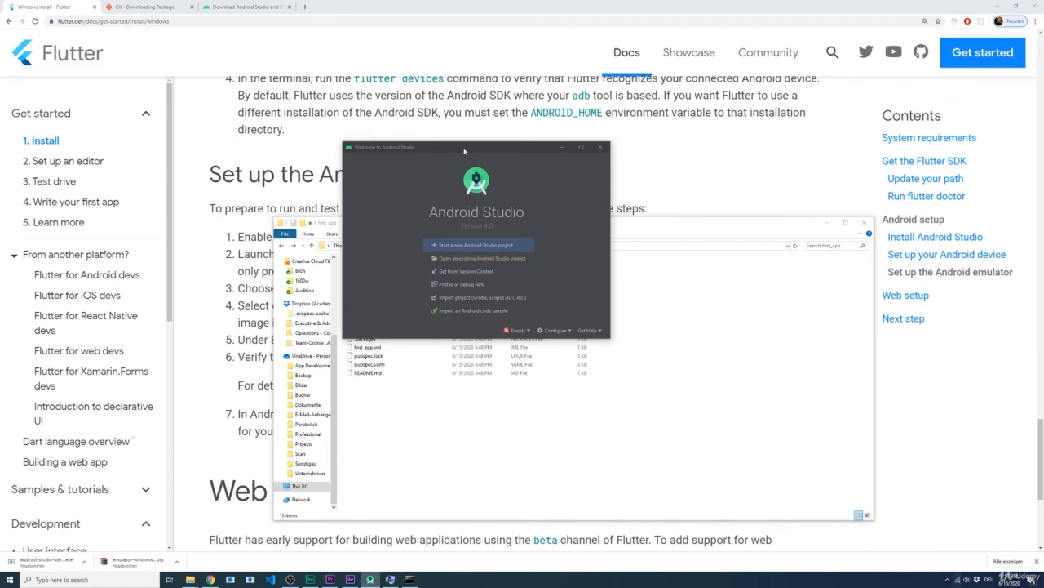
pyautogui.click(509, 259)
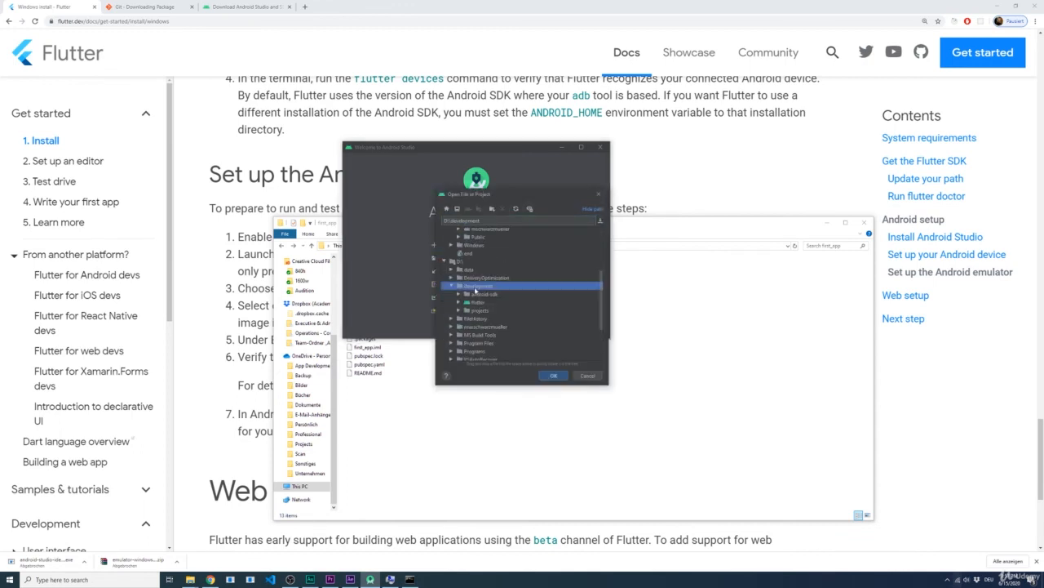
pyautogui.doubleClick(481, 312)
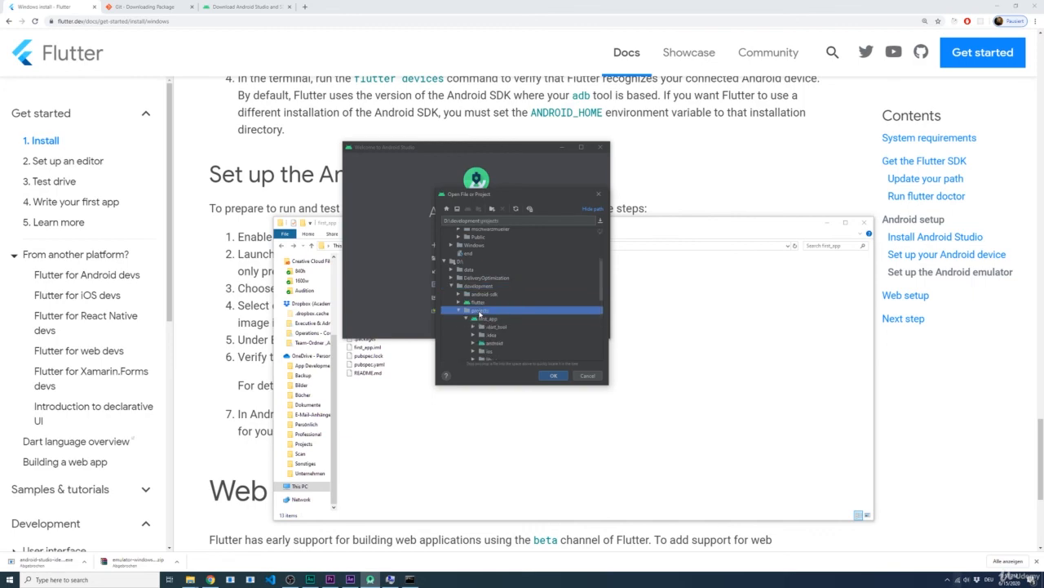
pyautogui.click(487, 302)
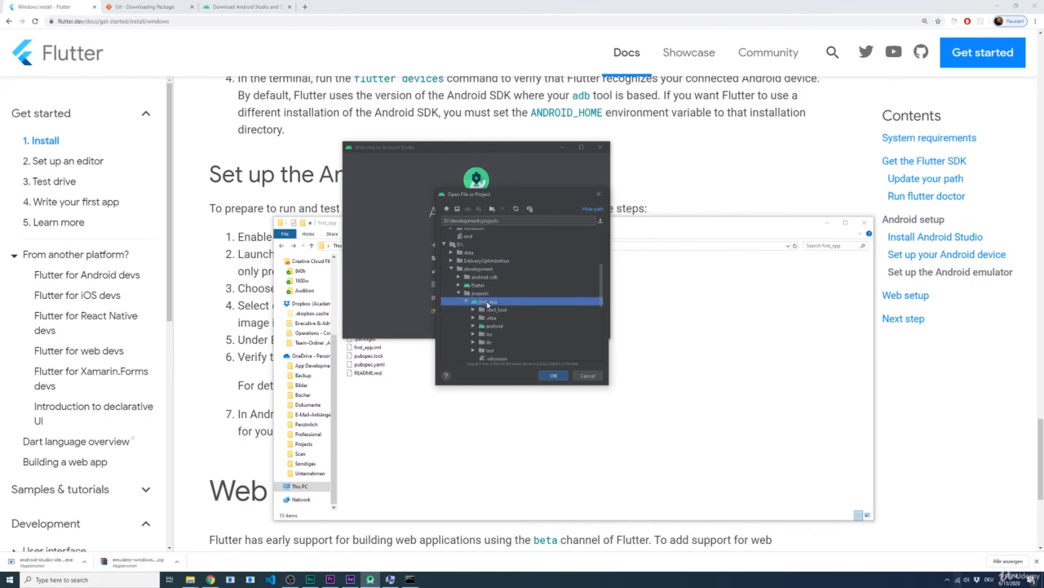
pyautogui.click(555, 375)
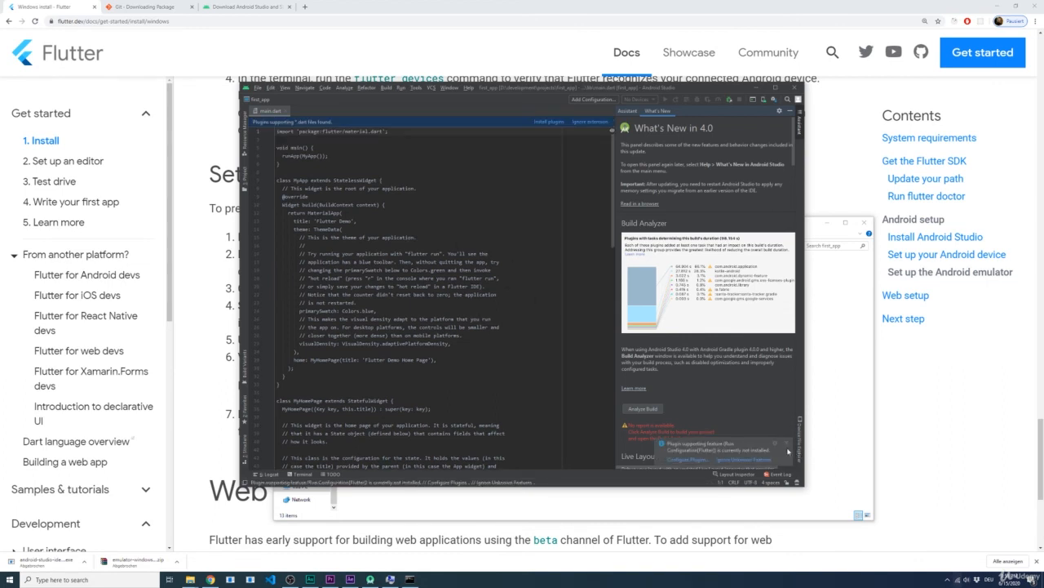
# Step: Install the Flutter plugin together with its required Dart plugin, restart Android Studio to activate them and dismiss the startup tip
pyautogui.click(787, 445)
pyautogui.click(687, 460)
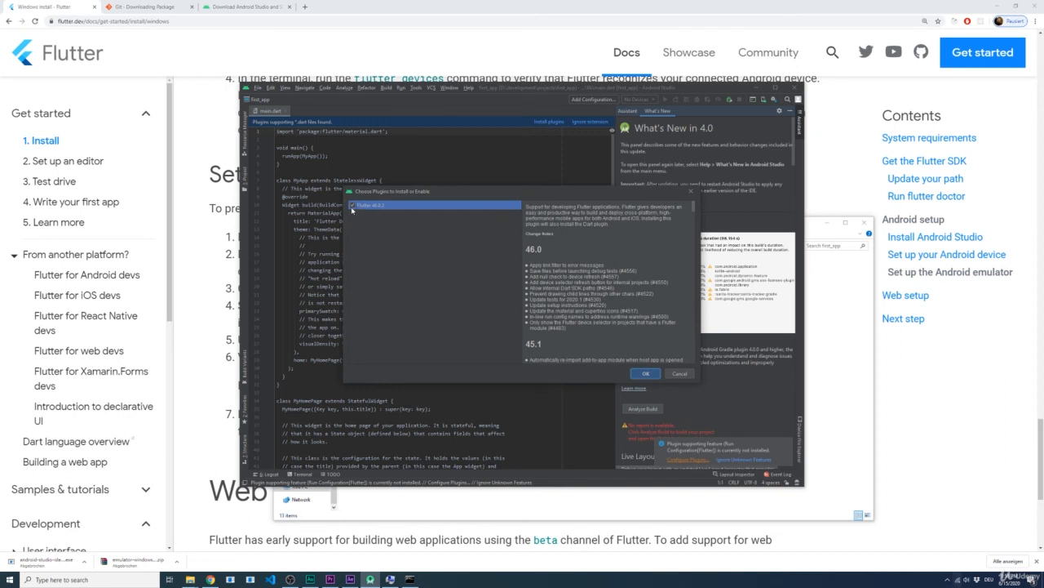
pyautogui.click(643, 372)
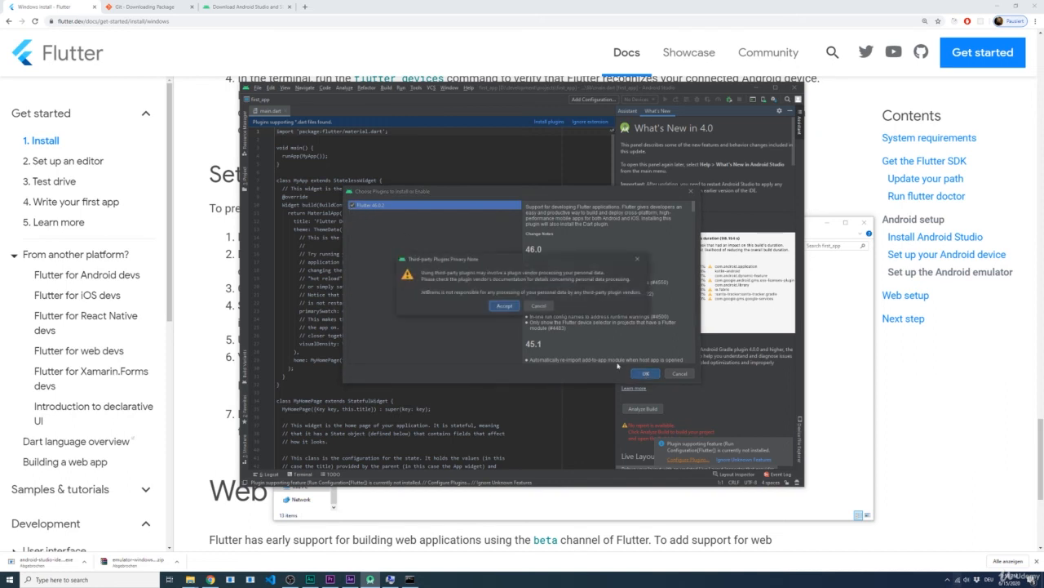
pyautogui.click(505, 306)
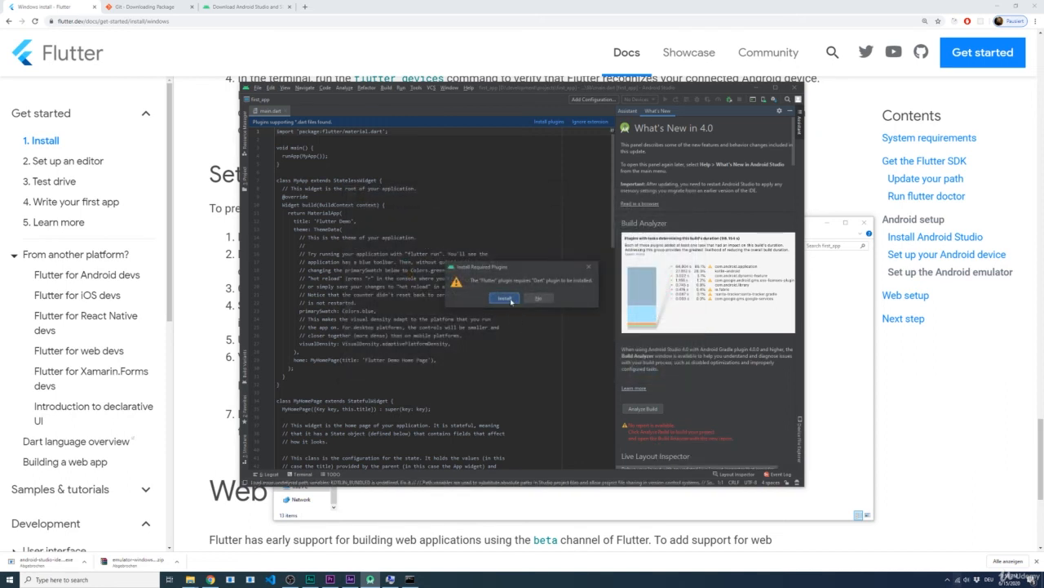
pyautogui.click(505, 299)
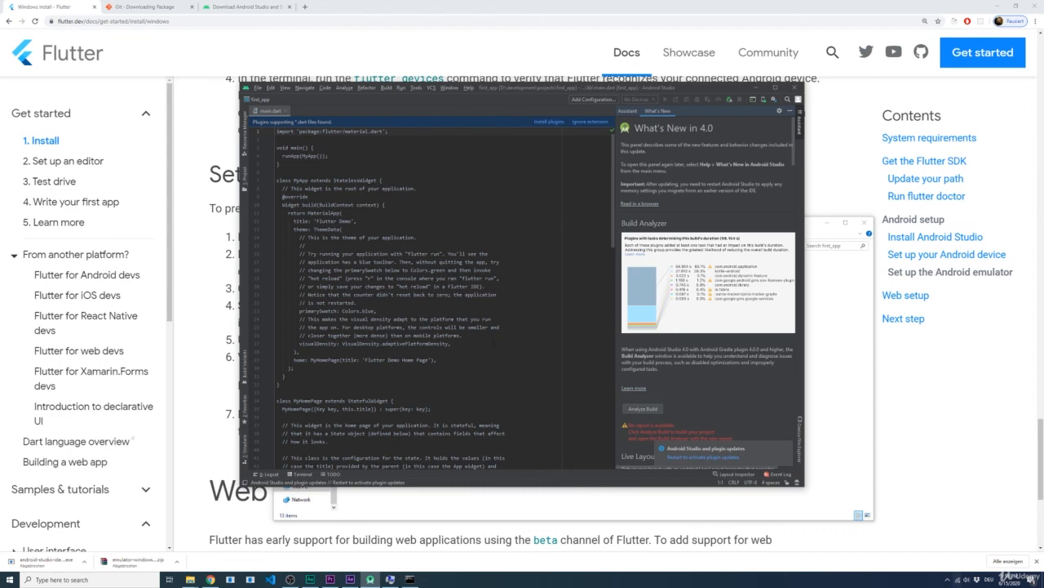
pyautogui.click(686, 459)
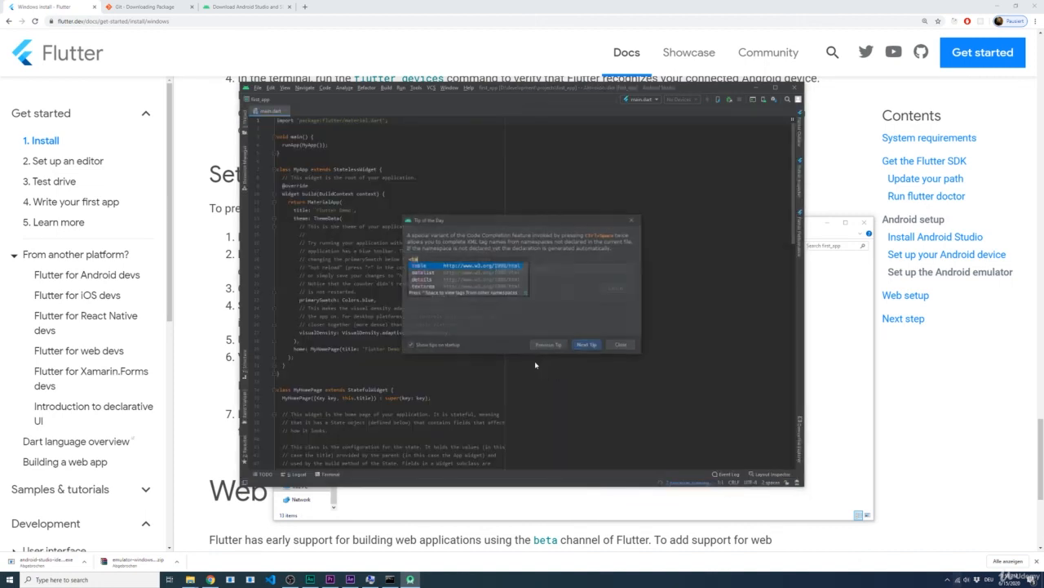
pyautogui.click(623, 346)
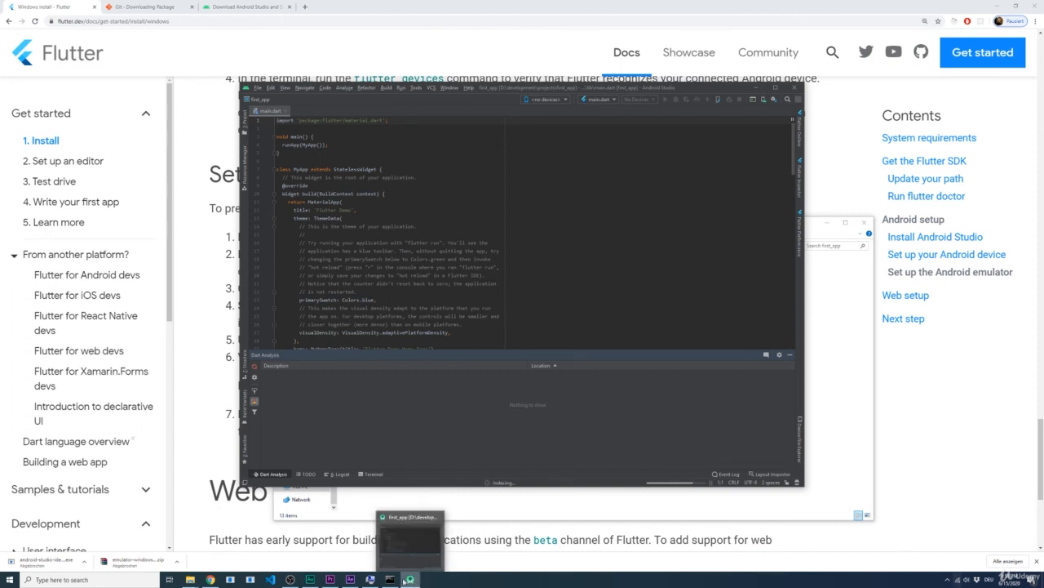
# Step: Open the AVD Manager from within the first_app project
pyautogui.moveTo(396, 581)
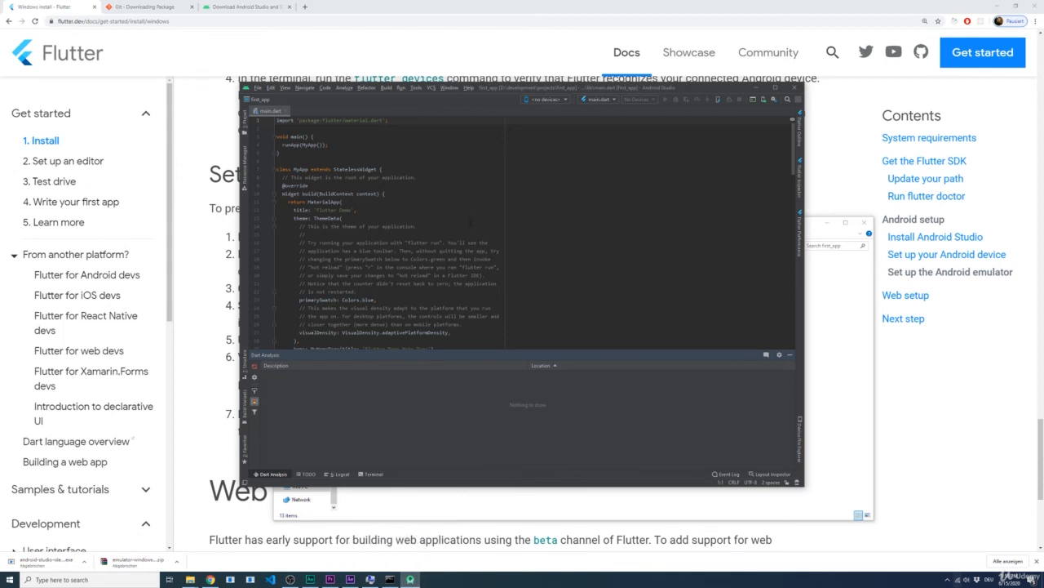
pyautogui.click(416, 88)
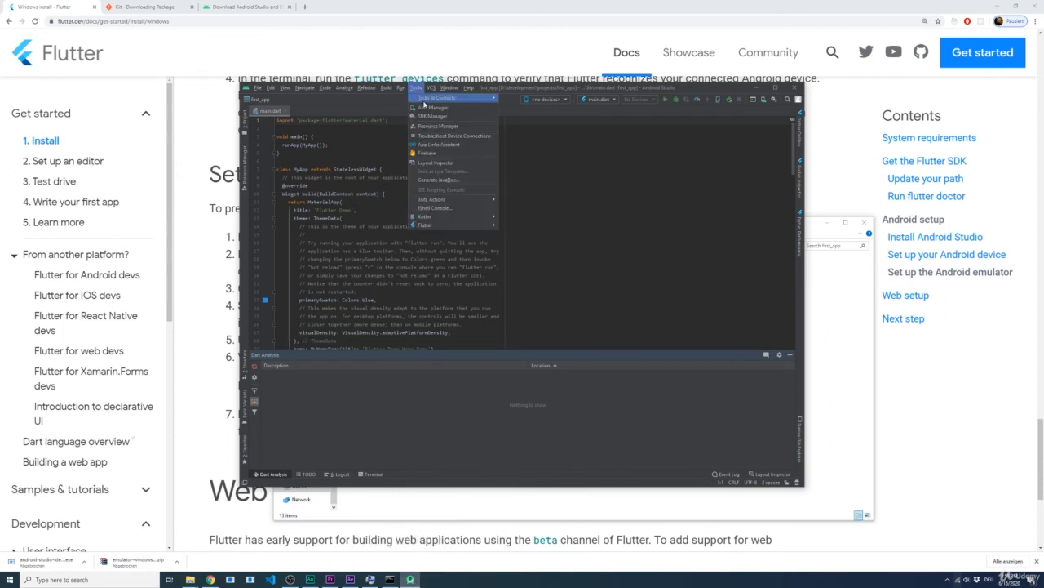
pyautogui.click(449, 111)
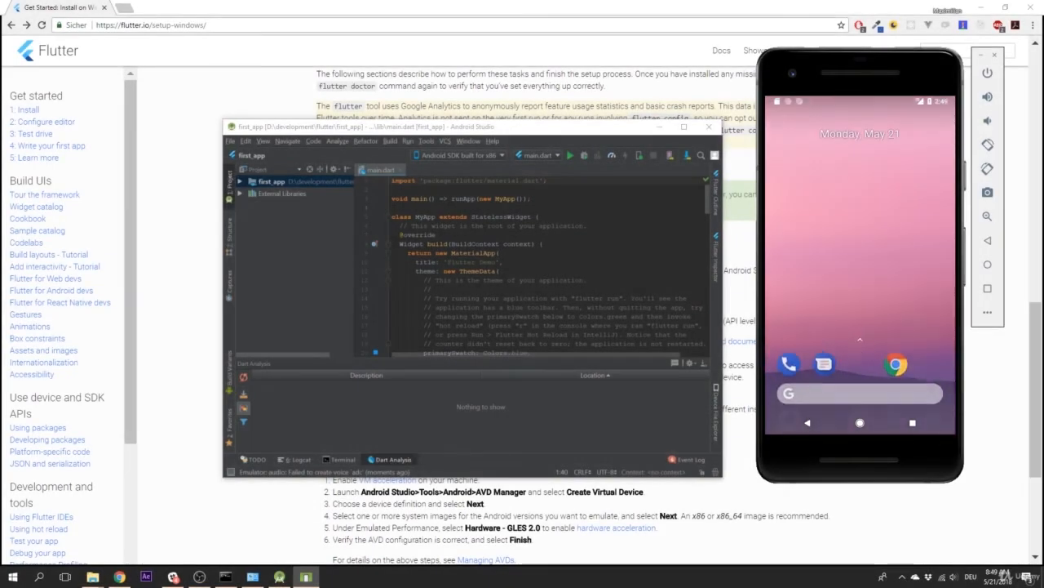
# Step: Run main.dart on the Android emulator and test the demo app by raising its counter to 4
pyautogui.click(571, 159)
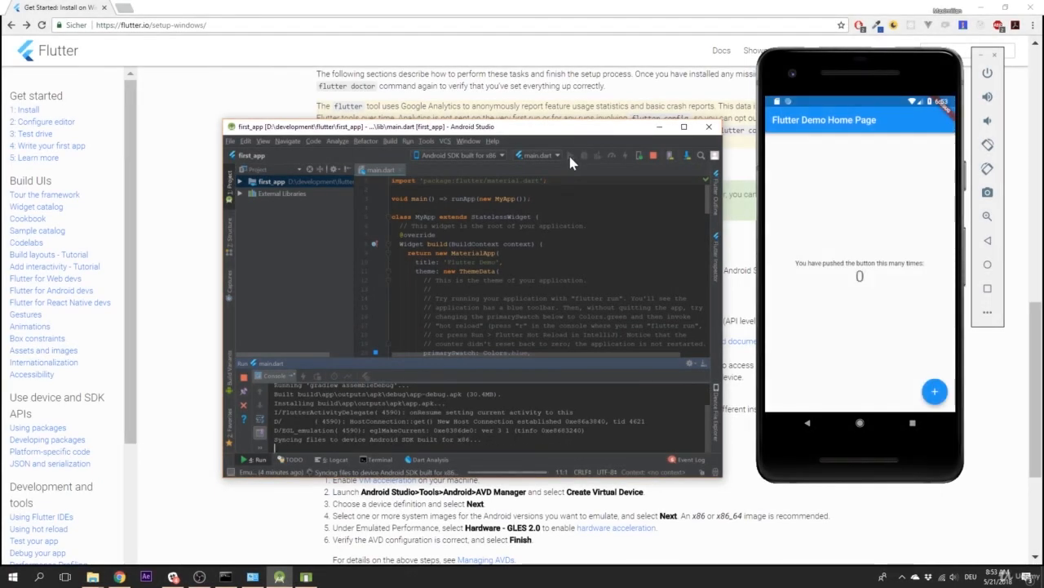
pyautogui.click(902, 363)
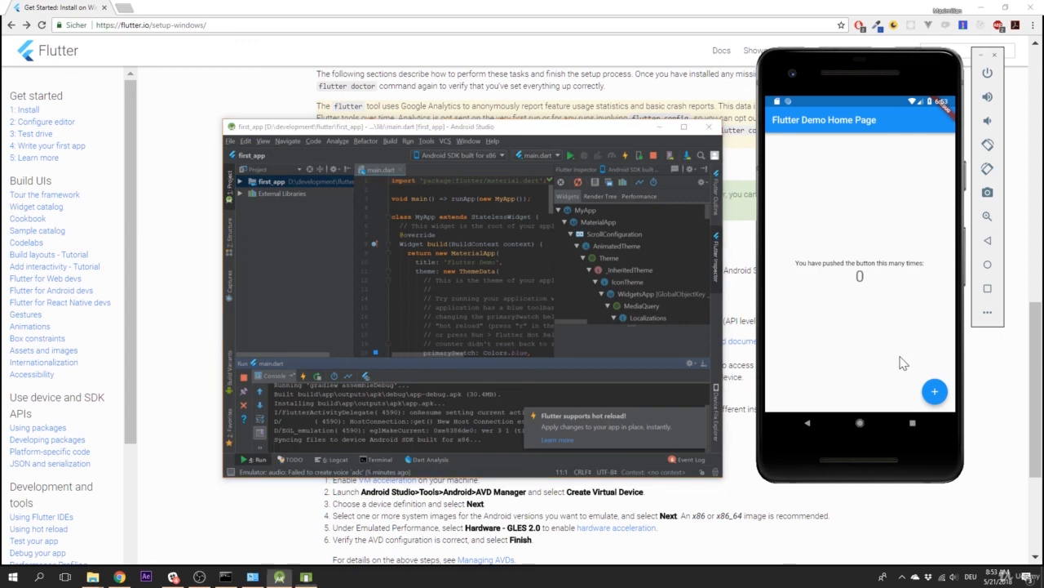
pyautogui.click(936, 393)
pyautogui.click(936, 395)
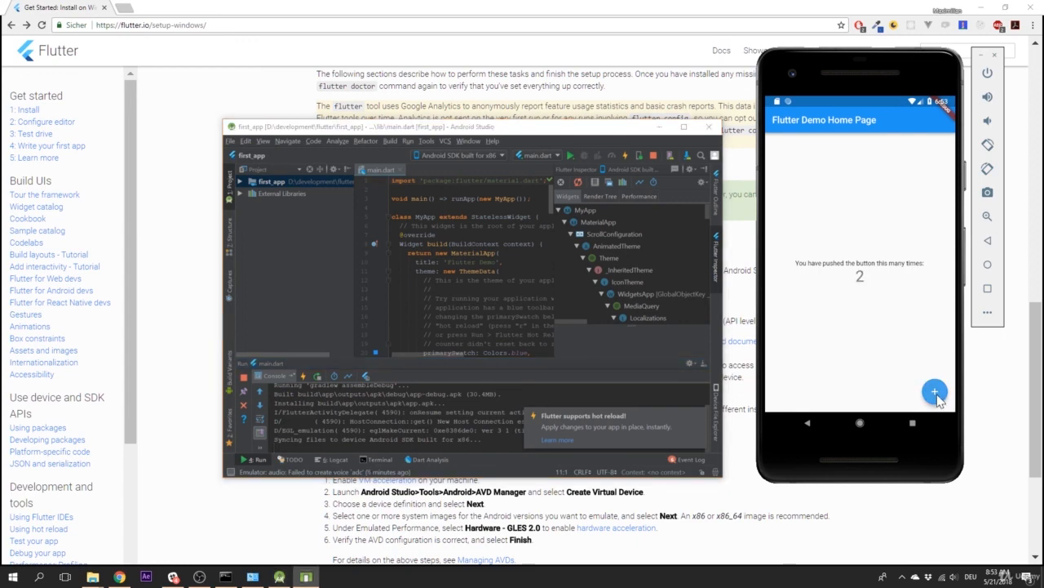
pyautogui.click(936, 393)
pyautogui.click(936, 393)
# Step: Stop the running app and exit Android Studio, leaving the emulator open
pyautogui.click(652, 155)
pyautogui.click(709, 126)
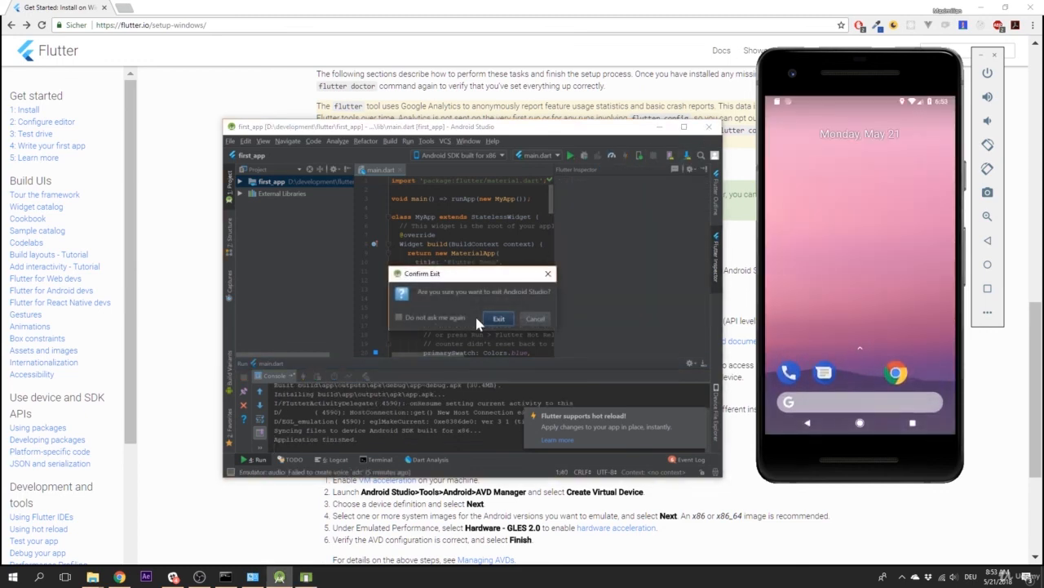
pyautogui.click(500, 318)
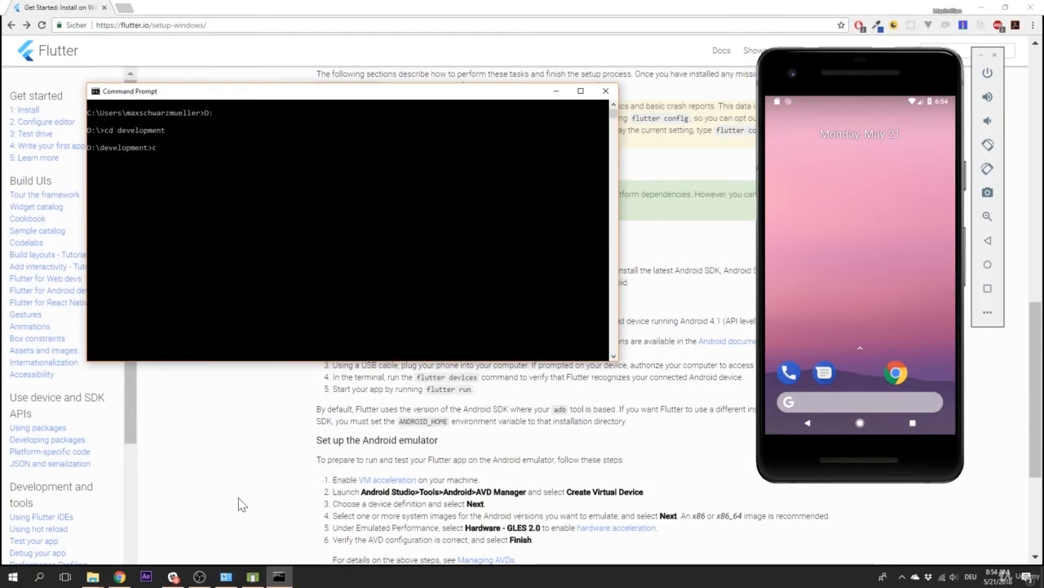
# Step: In the Command Prompt, navigate from D:\development into the flutter\first_app folder
pyautogui.write('d flutter')
pyautogui.press('Return')
pyautogui.write('cd first_app')
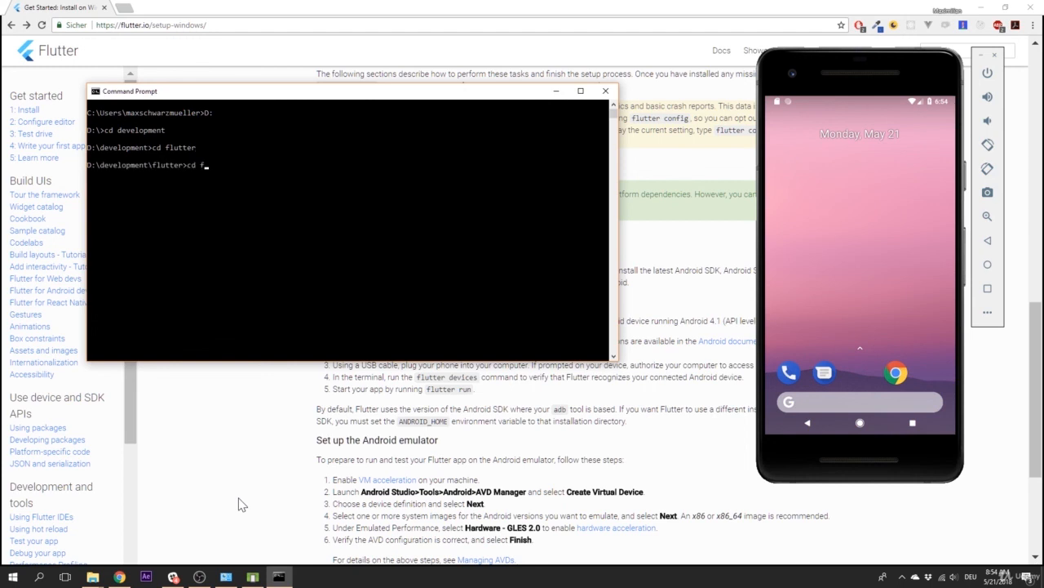
pyautogui.press('Return')
# Step: Launch the app on the emulator with flutter run and raise its counter to 2
pyautogui.write('flutter run')
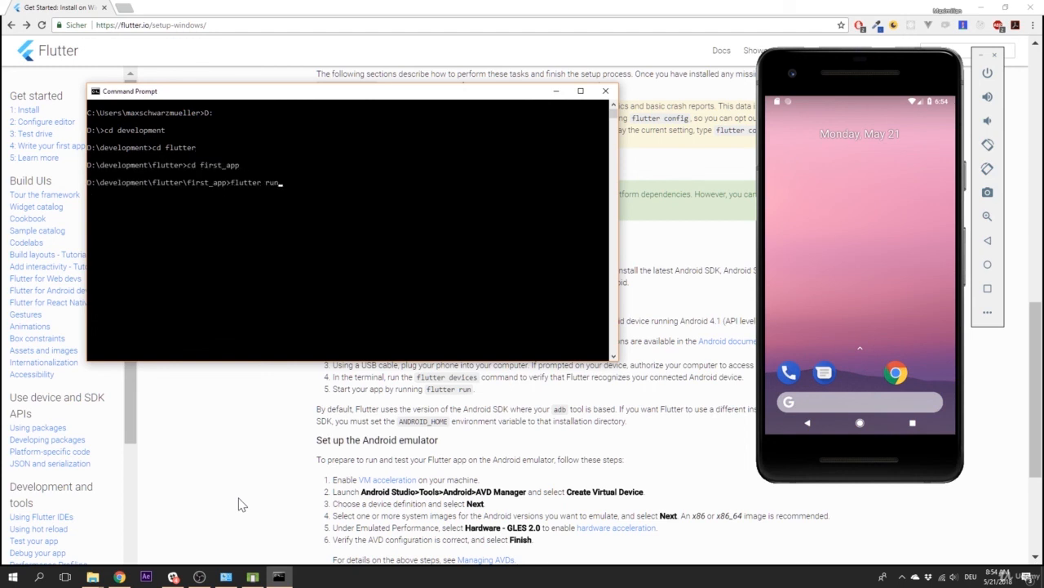
pyautogui.press('Return')
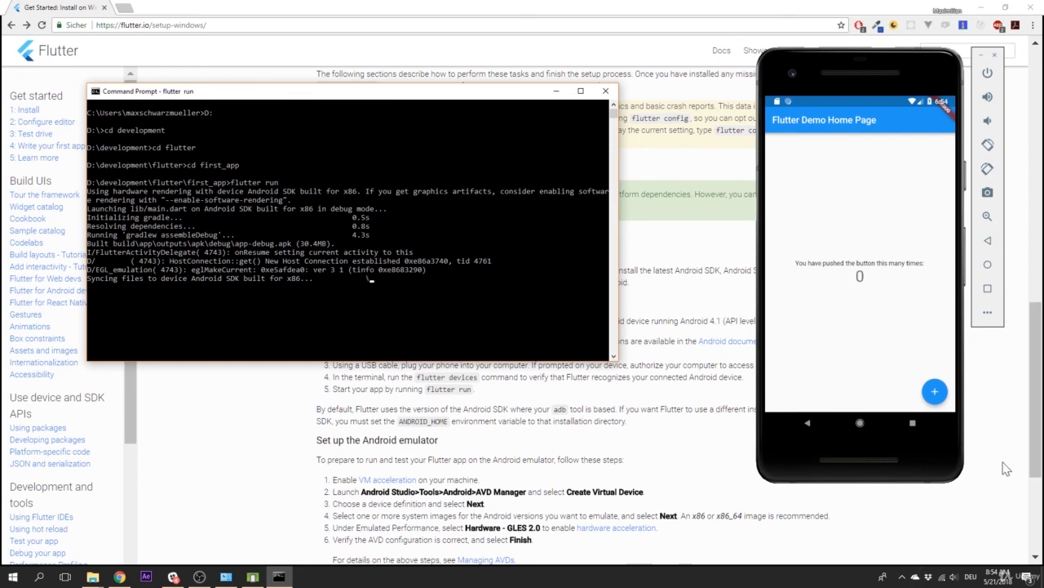
pyautogui.click(929, 392)
pyautogui.click(929, 391)
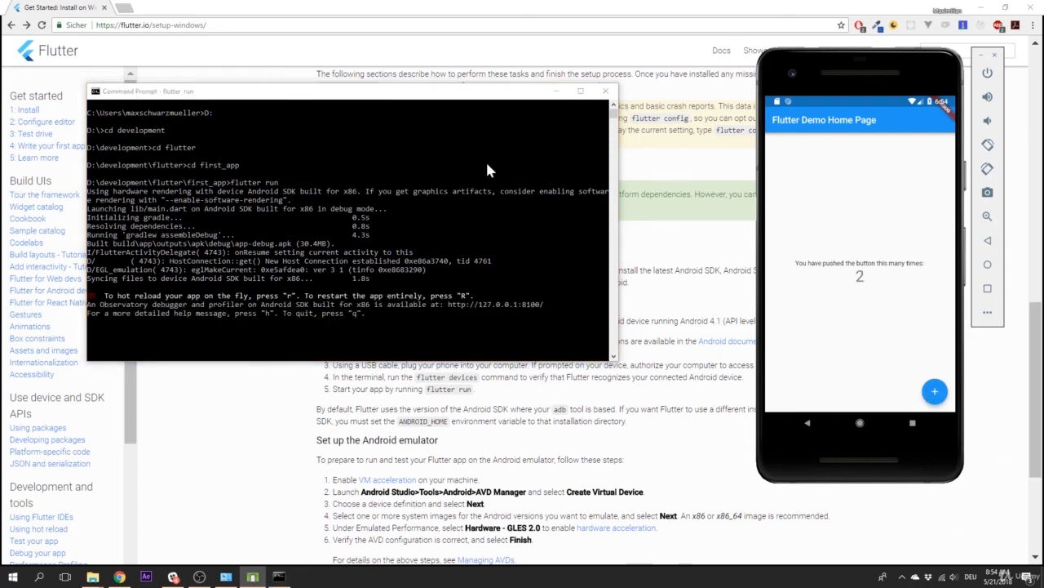